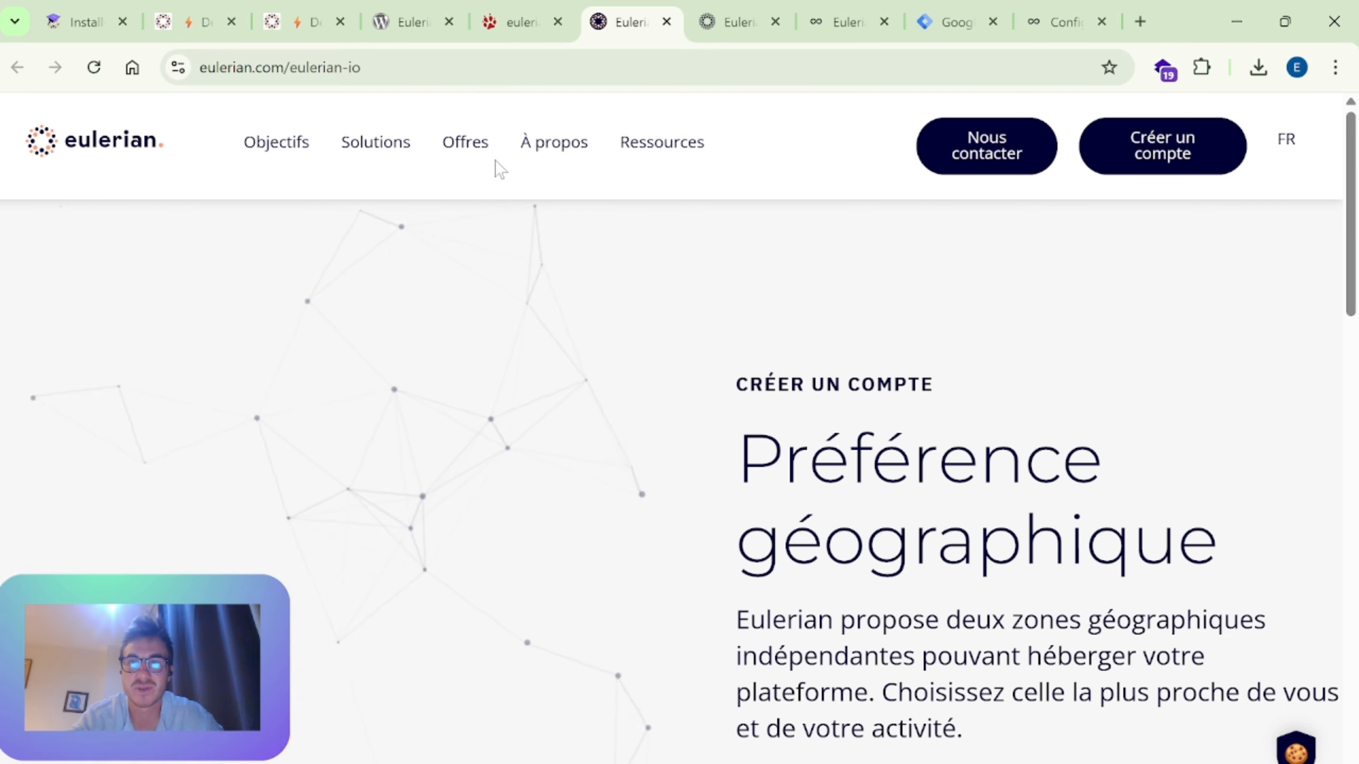
Step: Examine the Eulerian geographic preference page, open account creation, and view the Europe (France) and Amérique du Nord (Canada) choices
{"action": "scroll", "coordinate": [712, 331], "scroll_direction": "down", "scroll_amount": 3}
{"action": "scroll", "coordinate": [704, 334], "scroll_direction": "up", "scroll_amount": 3}
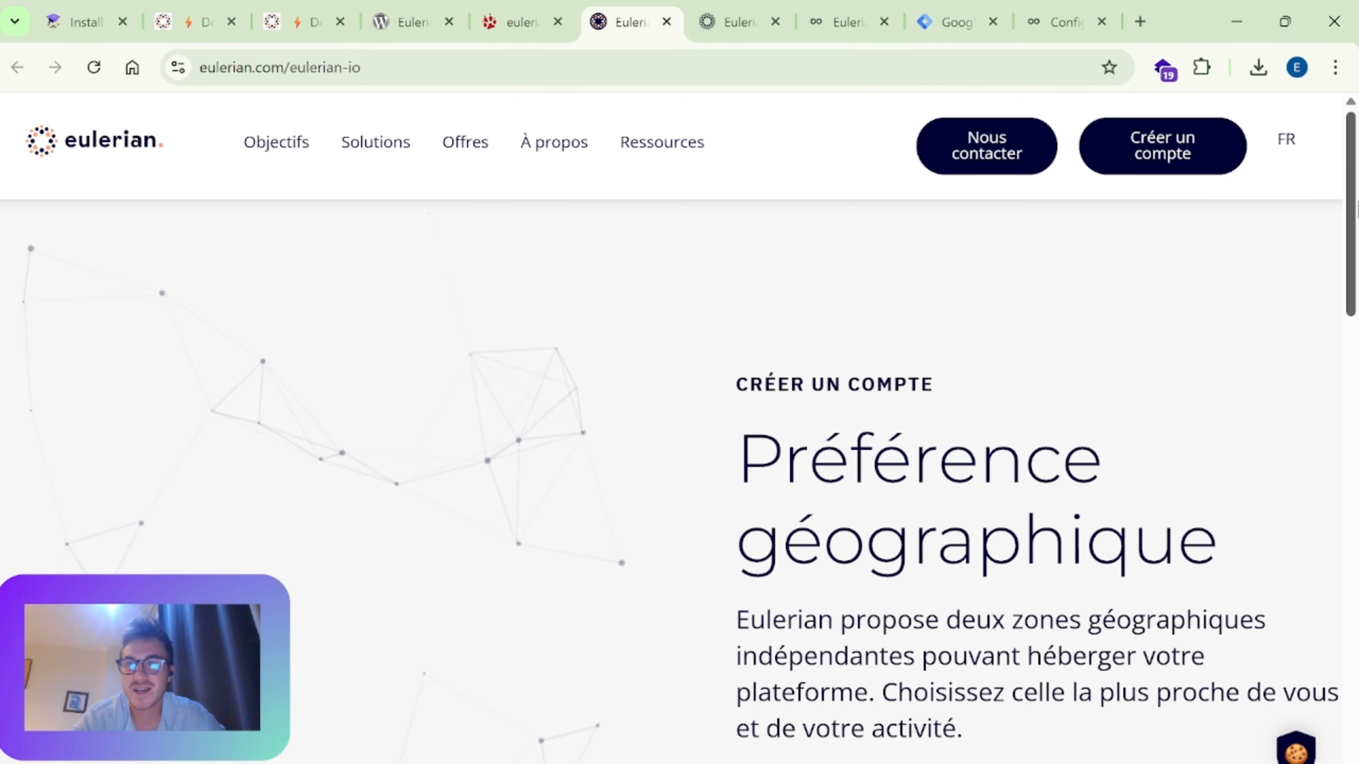
{"action": "scroll", "coordinate": [762, 428], "scroll_direction": "down", "scroll_amount": 5}
{"action": "scroll", "coordinate": [755, 419], "scroll_direction": "down", "scroll_amount": 6}
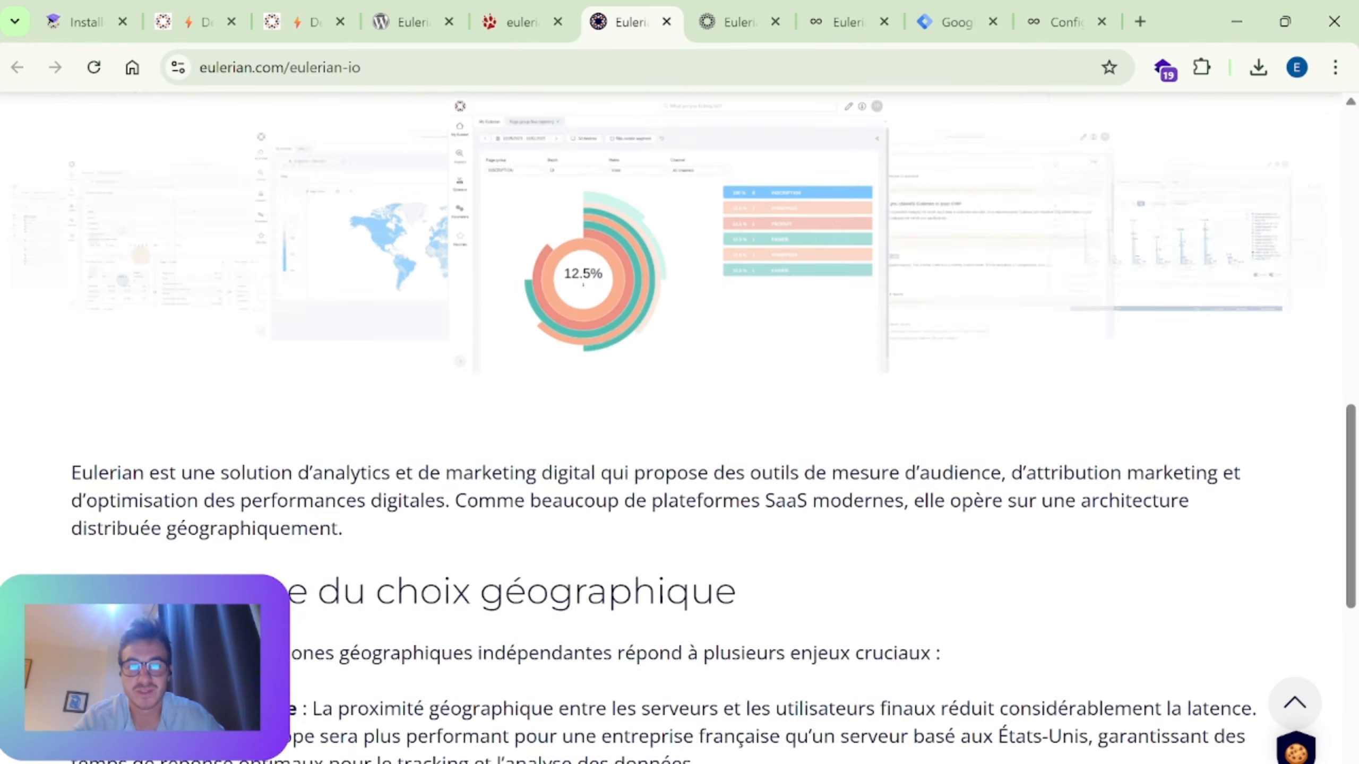
{"action": "scroll", "coordinate": [607, 516], "scroll_direction": "up", "scroll_amount": 2}
{"action": "scroll", "coordinate": [611, 321], "scroll_direction": "up", "scroll_amount": 9}
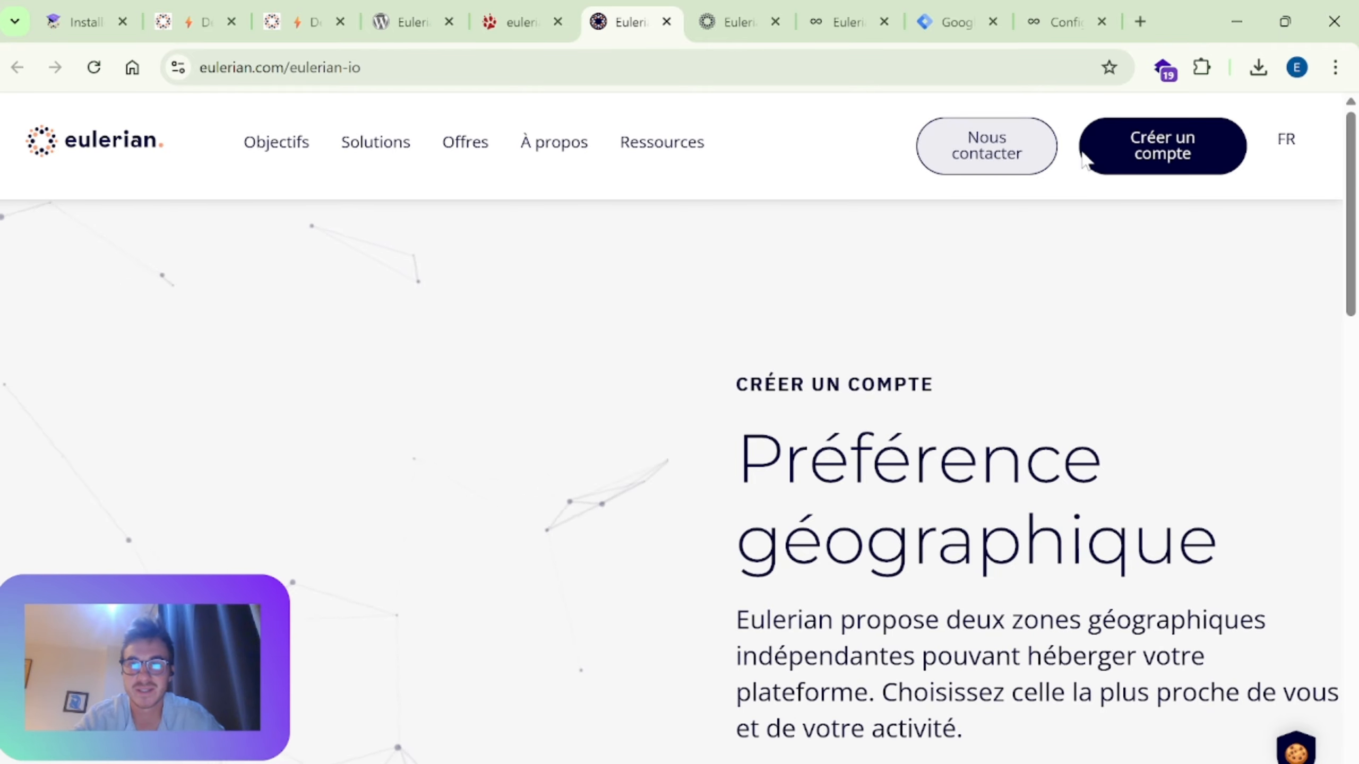
{"action": "left_click", "coordinate": [1180, 163]}
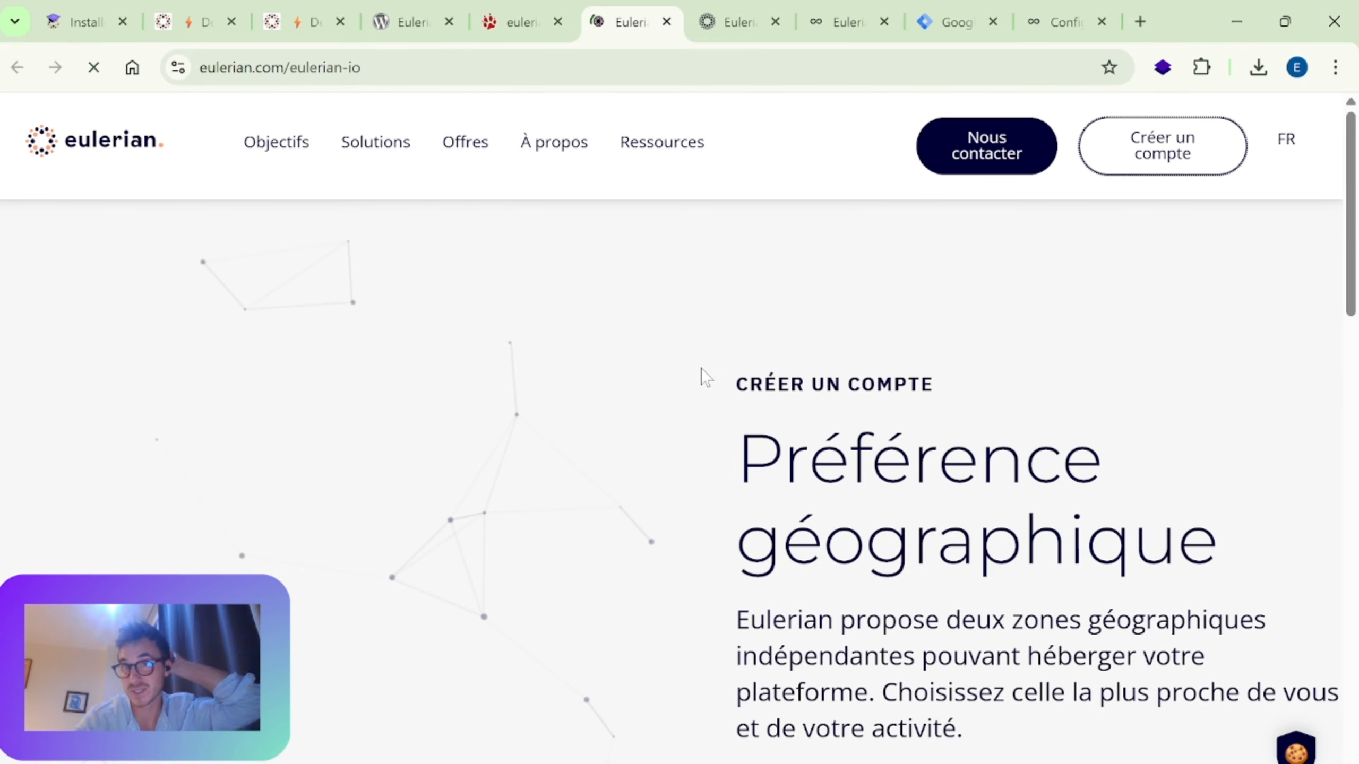
{"action": "scroll", "coordinate": [700, 377], "scroll_direction": "down", "scroll_amount": 4}
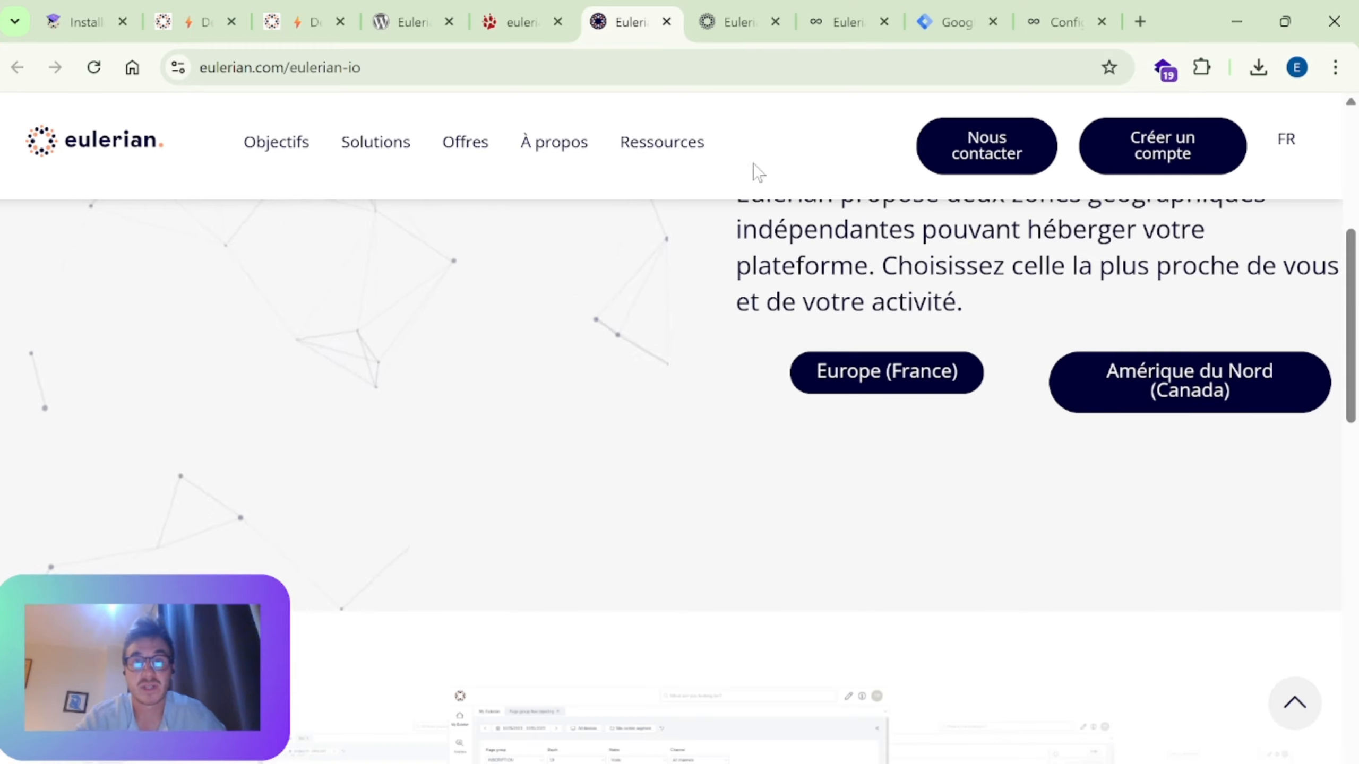
Step: Look at the Eulerian Marketing Platform home dashboard alongside the "Déployer la solution en quelques minutes" guide
{"action": "left_click", "coordinate": [714, 3]}
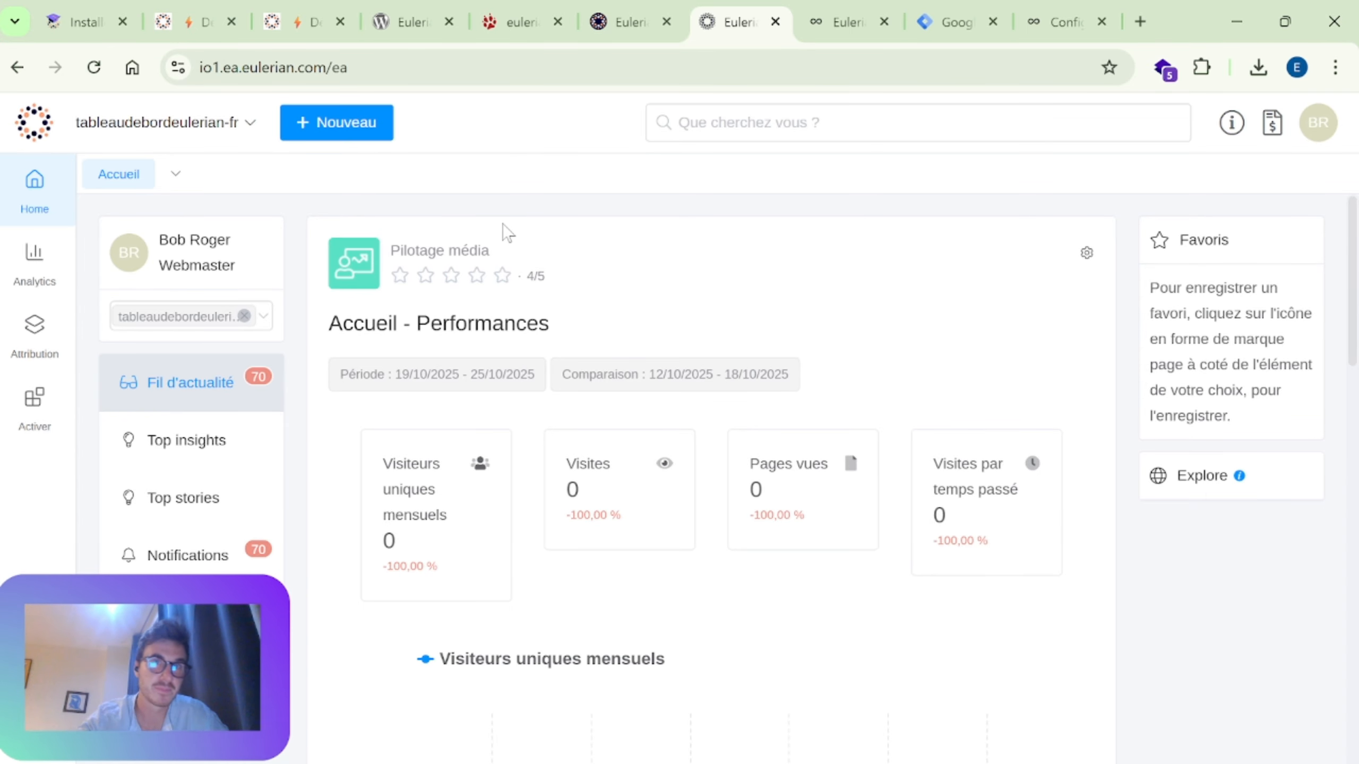
{"action": "left_click", "coordinate": [303, 7]}
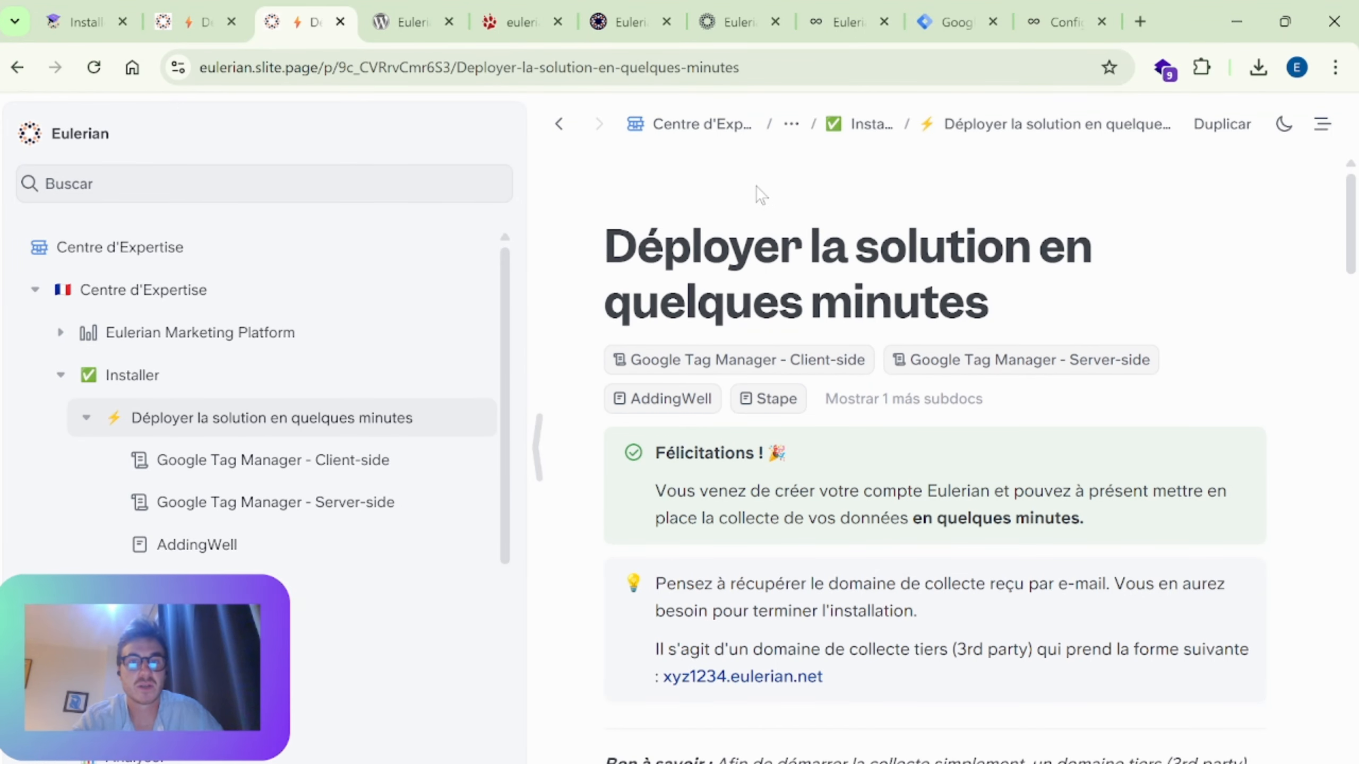
{"action": "scroll", "coordinate": [755, 193], "scroll_direction": "down", "scroll_amount": 5}
{"action": "scroll", "coordinate": [757, 177], "scroll_direction": "up", "scroll_amount": 5}
{"action": "left_click", "coordinate": [738, 21]}
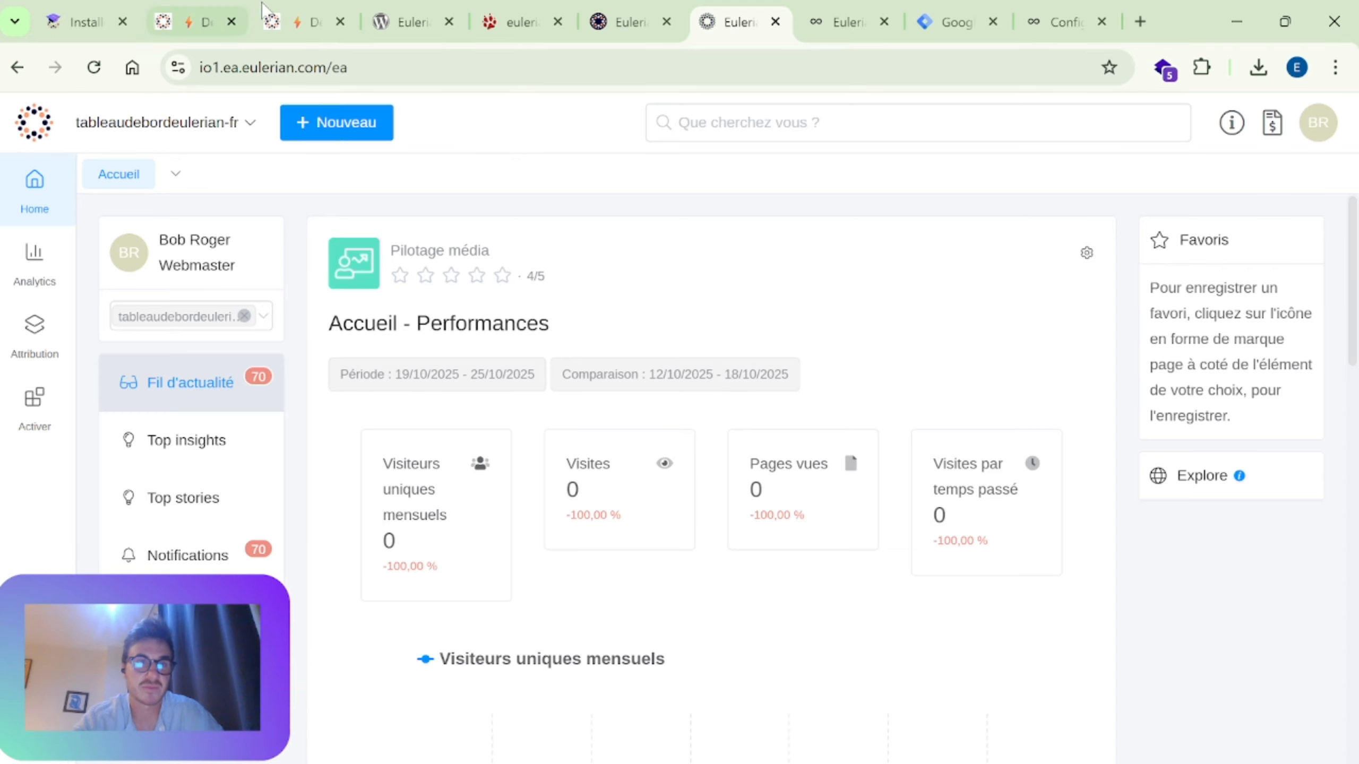
Step: Read the "Déployer la solution en quelques minutes" guide through to the table of Client-Side and Server-Side platforms
{"action": "left_click", "coordinate": [311, 16]}
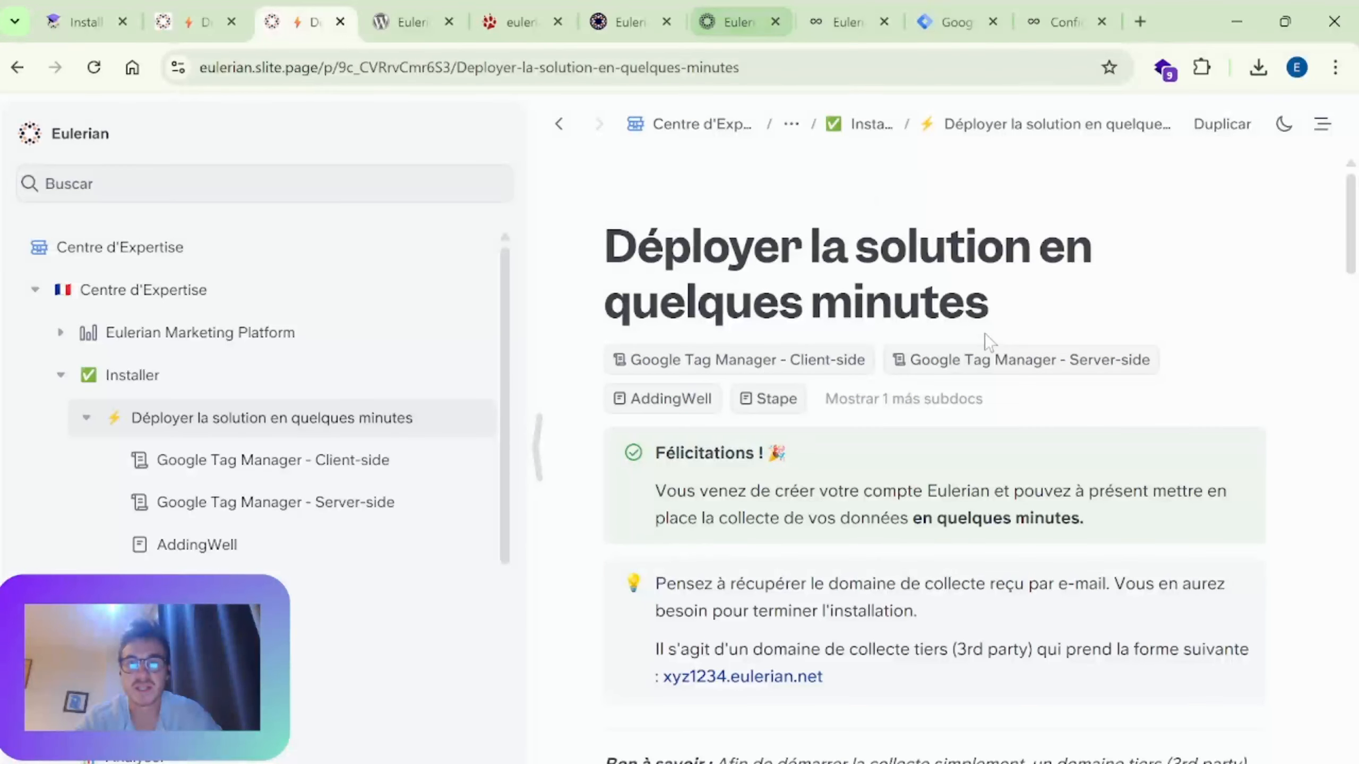
{"action": "scroll", "coordinate": [984, 343], "scroll_direction": "down", "scroll_amount": 5}
{"action": "scroll", "coordinate": [1356, 305], "scroll_direction": "up", "scroll_amount": 5}
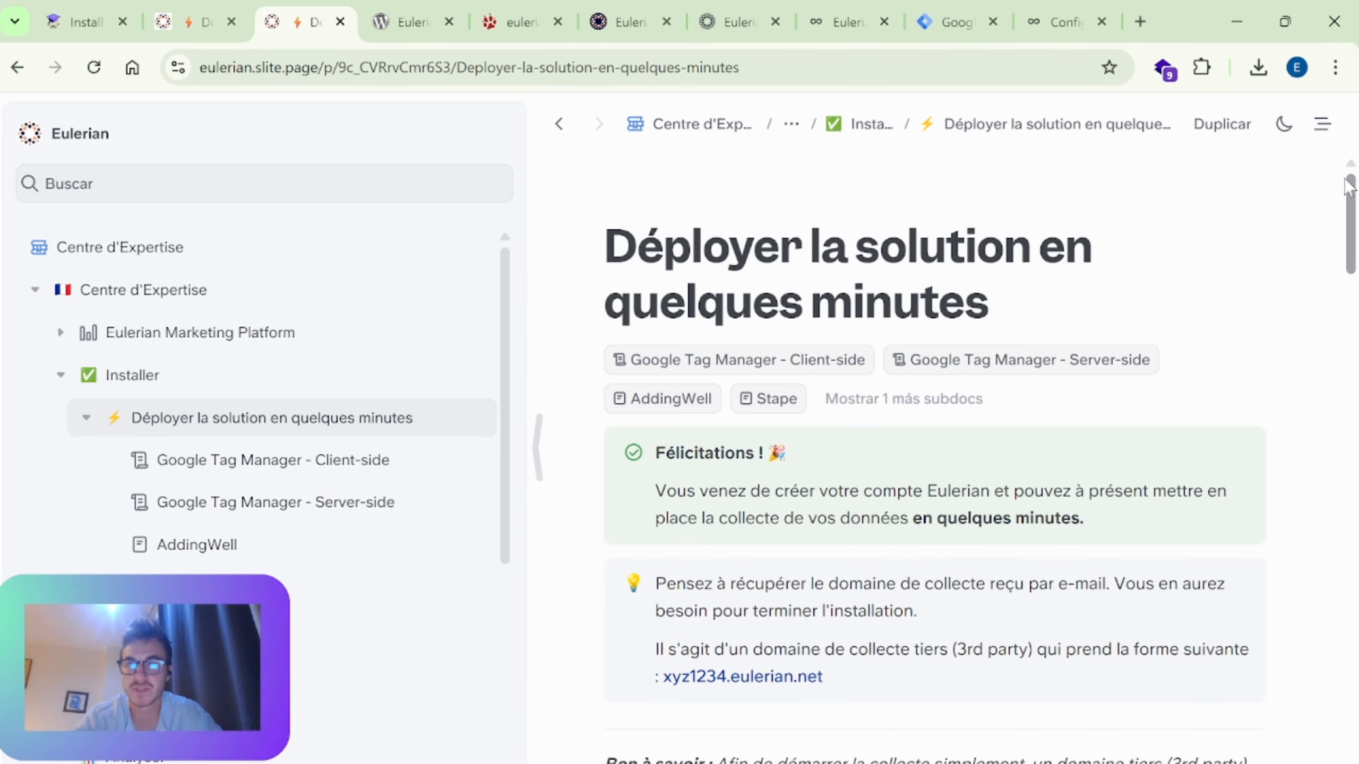
{"action": "scroll", "coordinate": [1357, 211], "scroll_direction": "down", "scroll_amount": 5}
{"action": "scroll", "coordinate": [1356, 203], "scroll_direction": "up", "scroll_amount": 5}
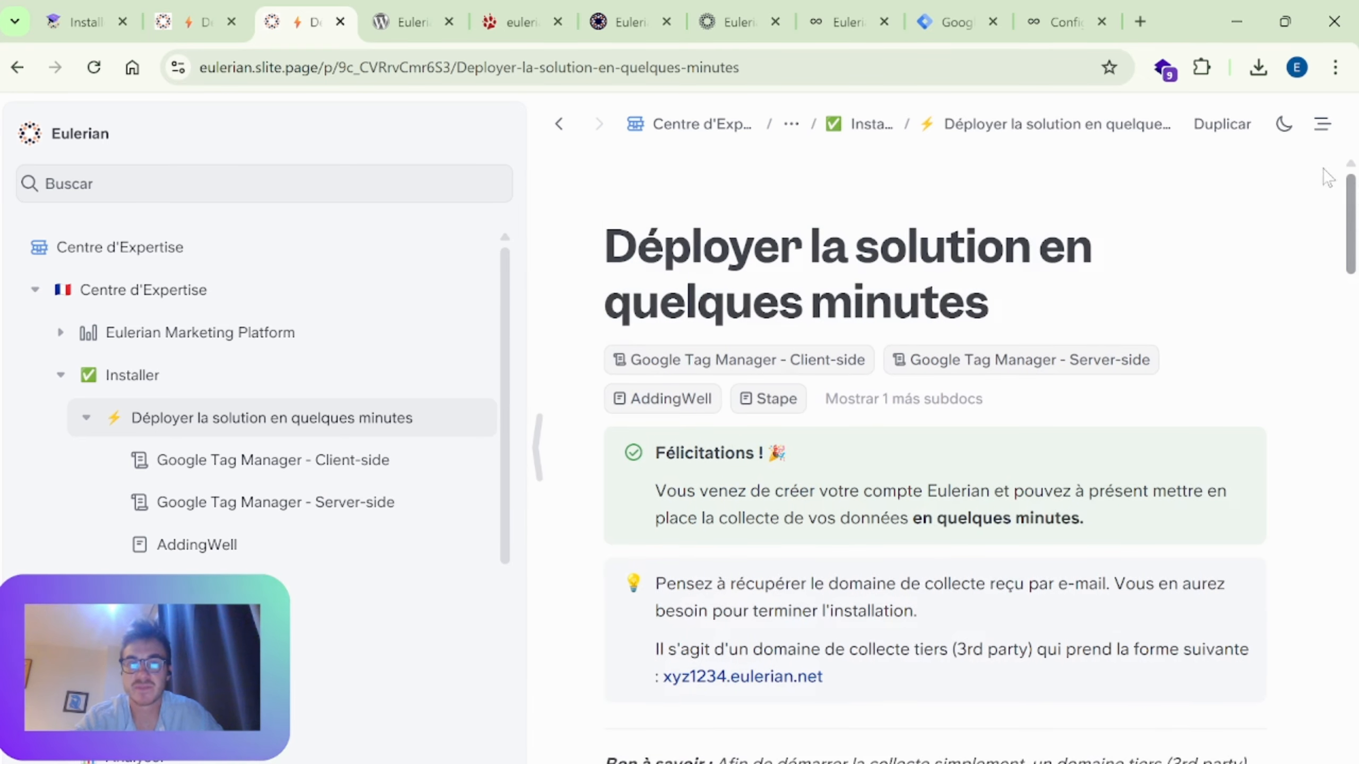
{"action": "left_click", "coordinate": [279, 81]}
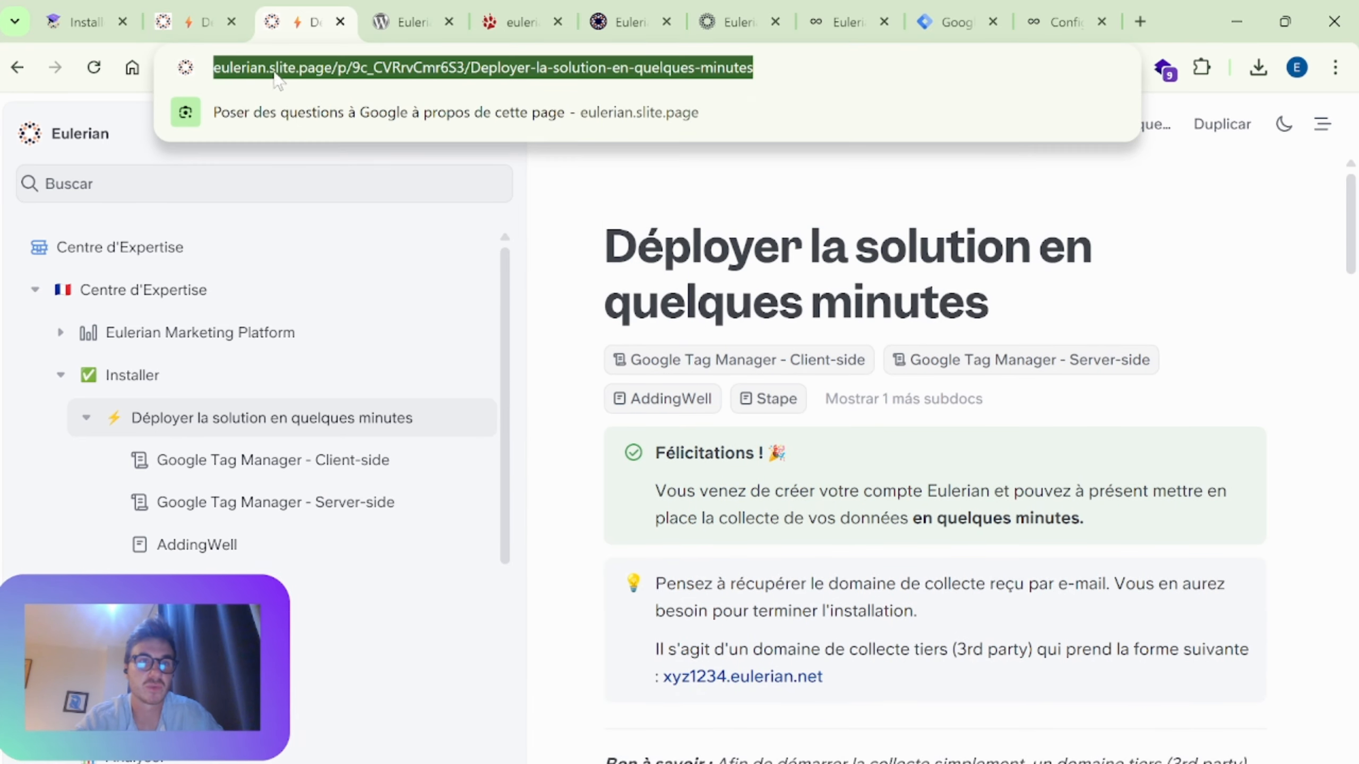
{"action": "left_click", "coordinate": [329, 78]}
{"action": "left_click", "coordinate": [1291, 254]}
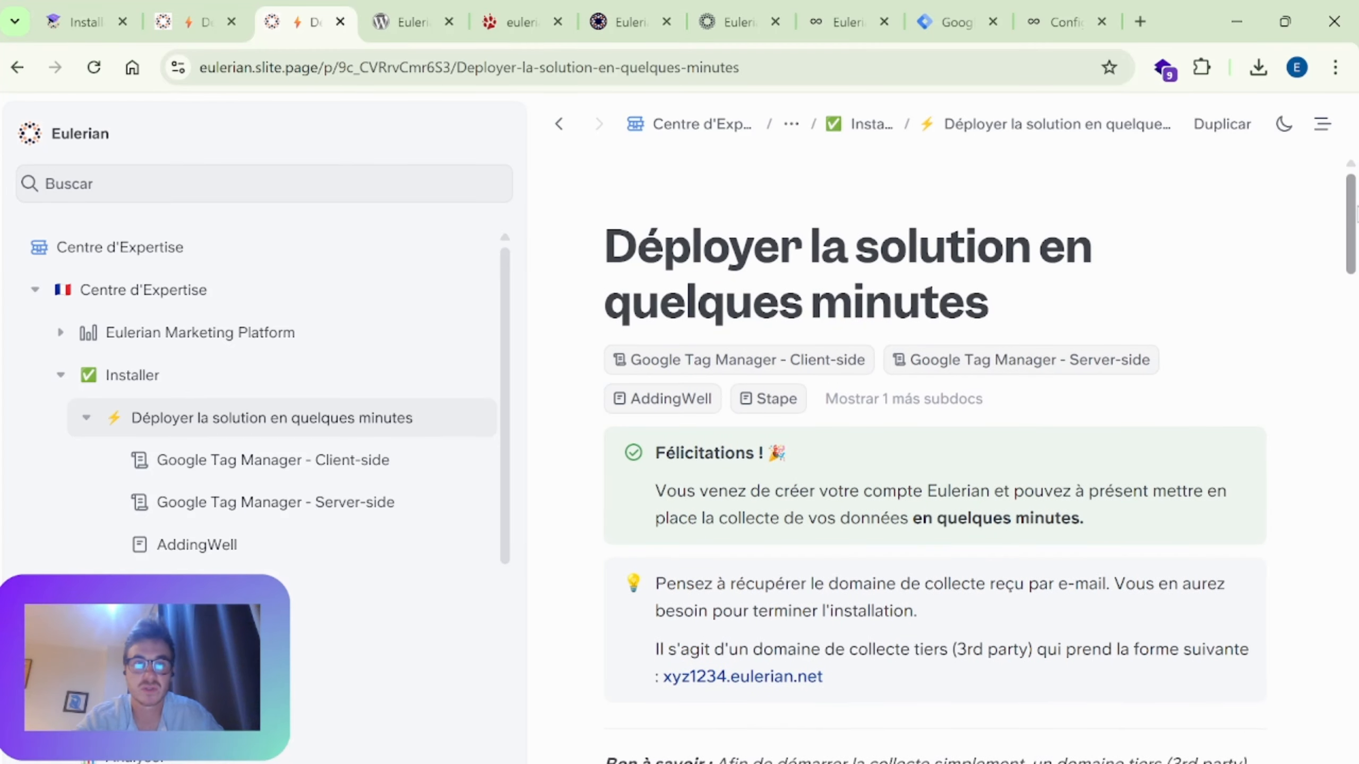
{"action": "scroll", "coordinate": [1057, 354], "scroll_direction": "down", "scroll_amount": 3}
{"action": "scroll", "coordinate": [1140, 355], "scroll_direction": "up", "scroll_amount": 3}
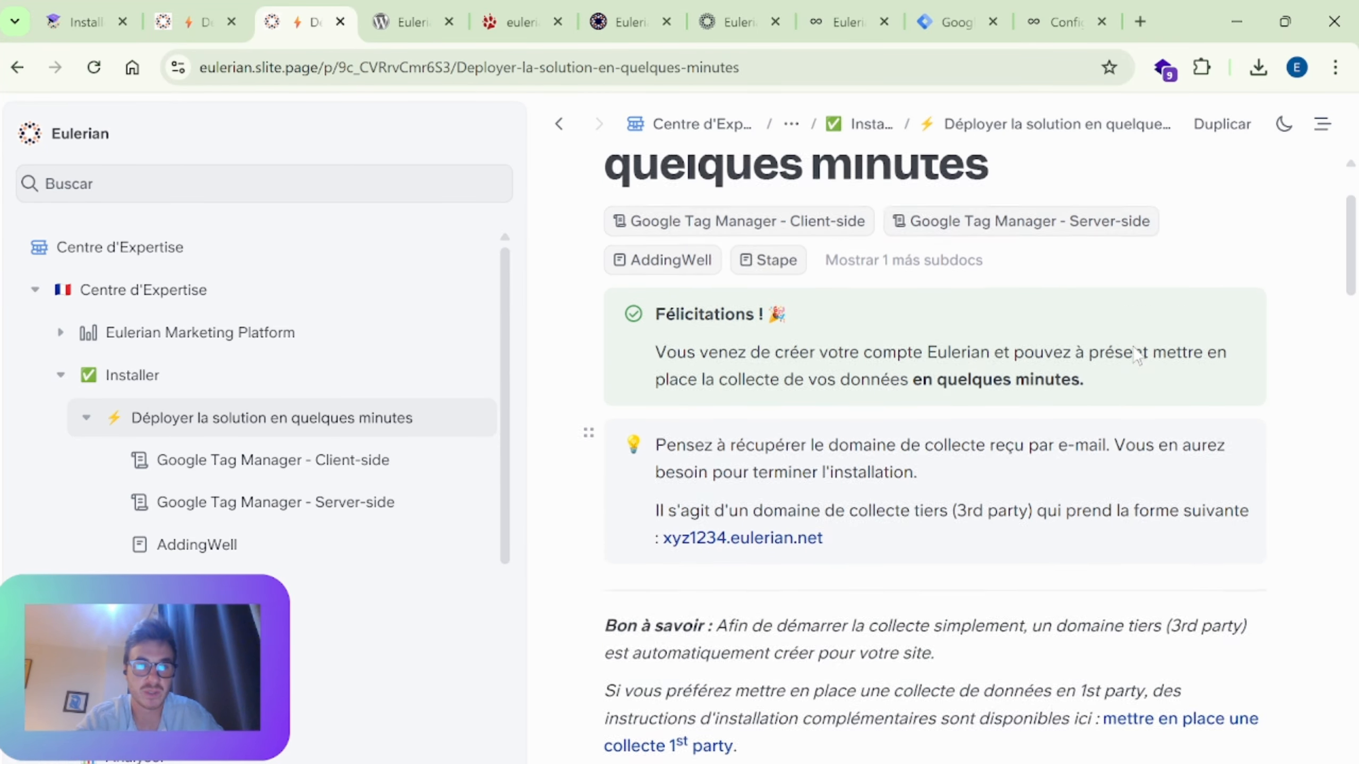
{"action": "scroll", "coordinate": [1236, 354], "scroll_direction": "down", "scroll_amount": 9}
{"action": "scroll", "coordinate": [1236, 349], "scroll_direction": "down", "scroll_amount": 5}
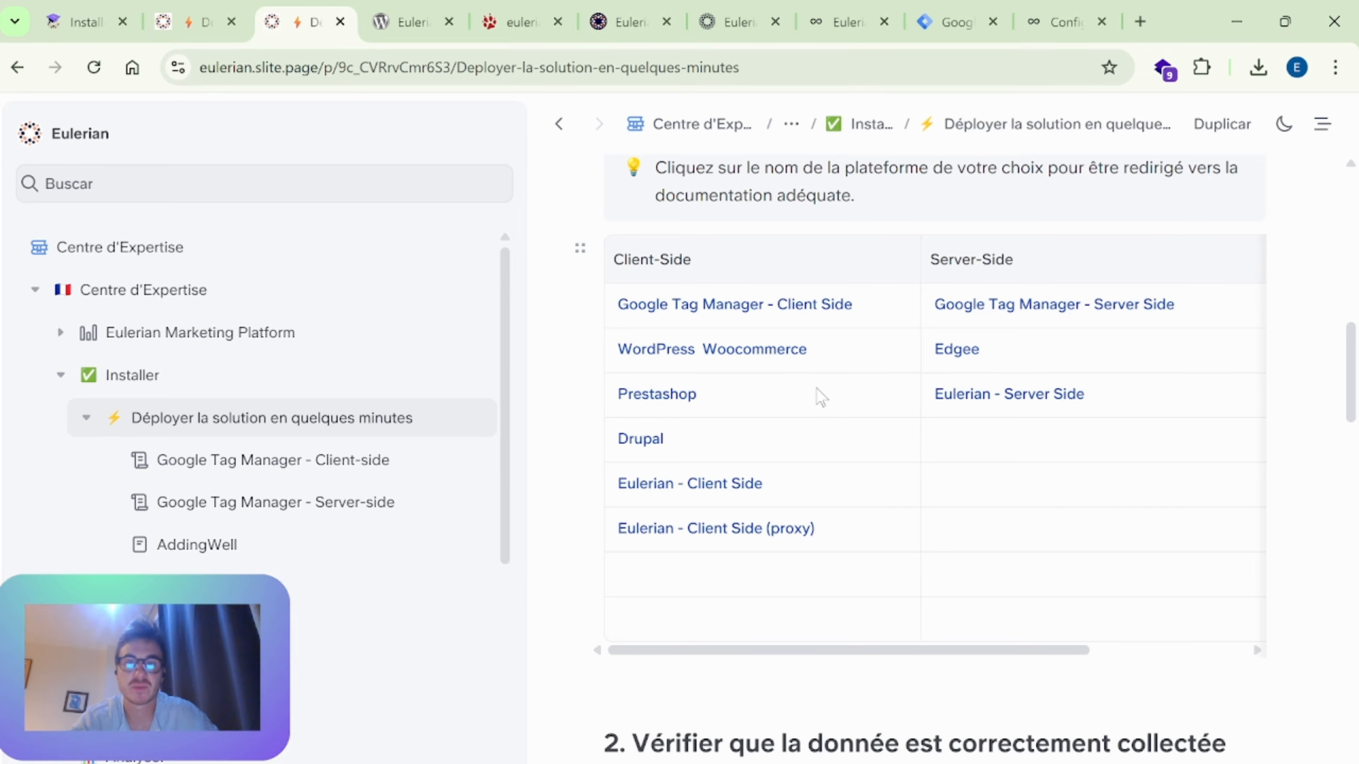
Step: Open the Google Tag Manager - Client Side guide and review its collection domain and GTM interface sections
{"action": "left_click", "coordinate": [751, 306]}
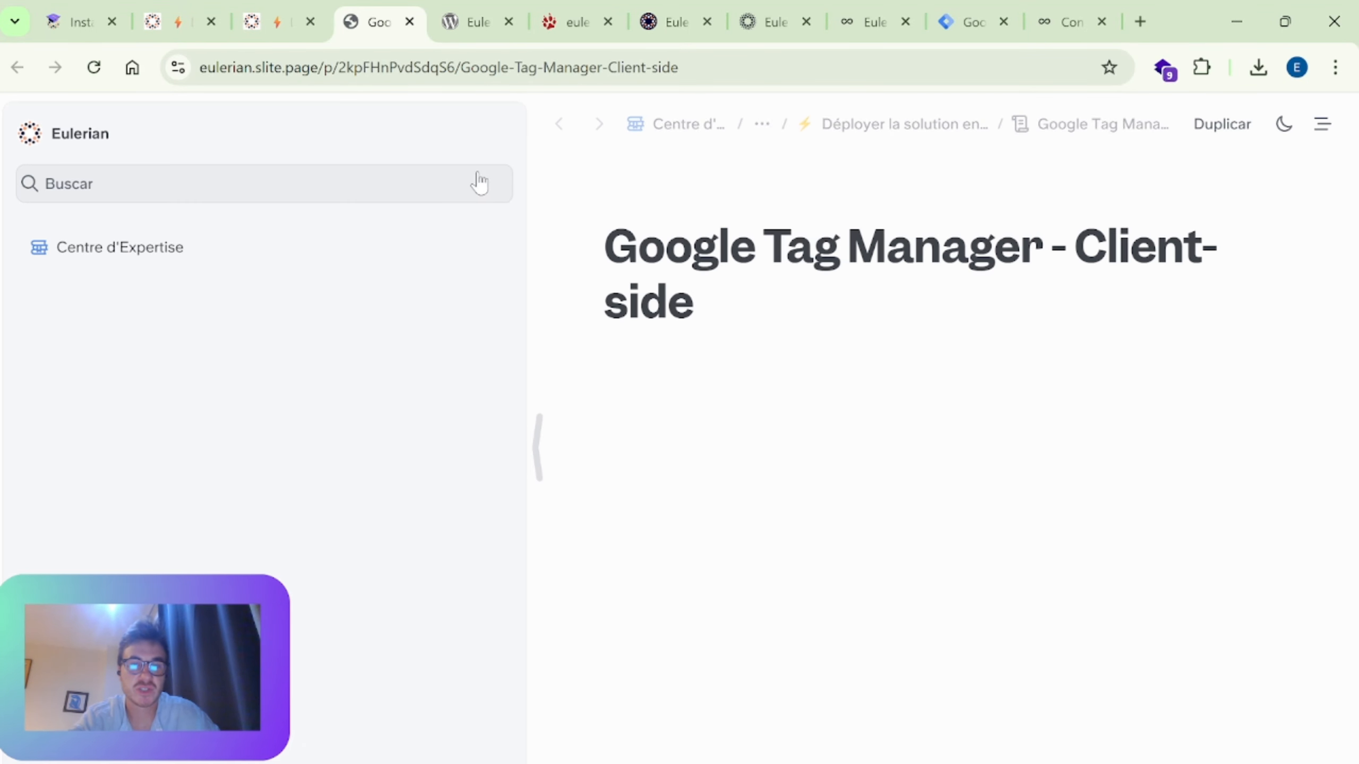
{"action": "scroll", "coordinate": [754, 212], "scroll_direction": "down", "scroll_amount": 5}
{"action": "scroll", "coordinate": [928, 263], "scroll_direction": "down", "scroll_amount": 6}
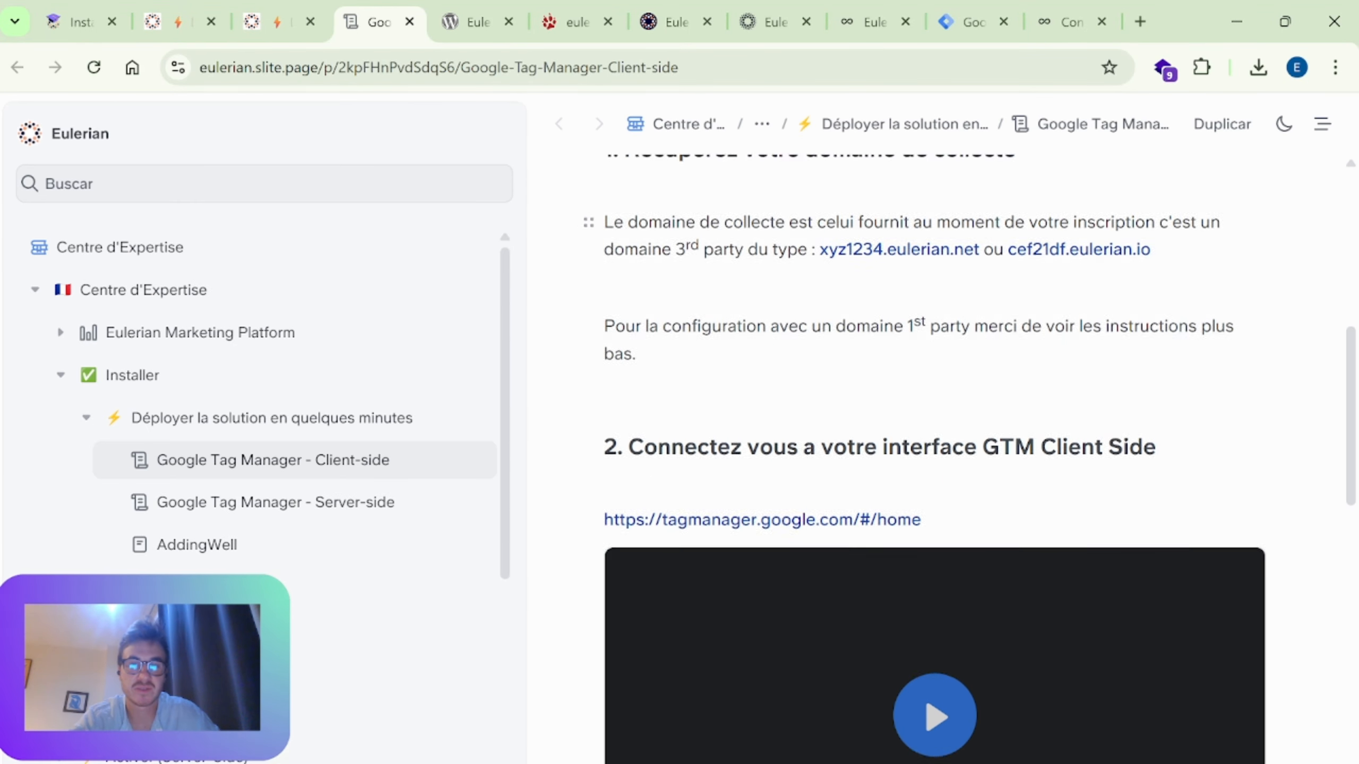
{"action": "scroll", "coordinate": [937, 270], "scroll_direction": "up", "scroll_amount": 10}
{"action": "scroll", "coordinate": [1059, 312], "scroll_direction": "down", "scroll_amount": 10}
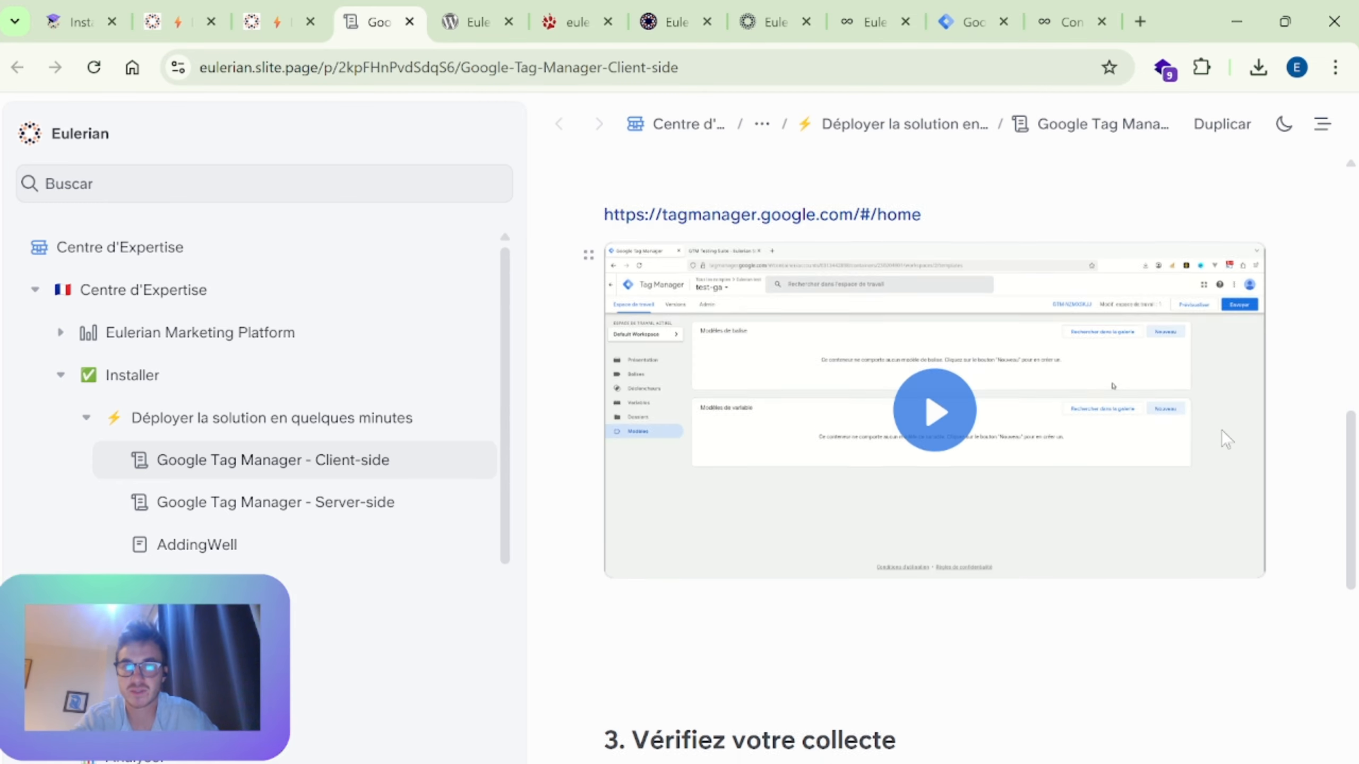
{"action": "scroll", "coordinate": [1079, 376], "scroll_direction": "down", "scroll_amount": 5}
{"action": "scroll", "coordinate": [1079, 377], "scroll_direction": "up", "scroll_amount": 5}
{"action": "scroll", "coordinate": [1302, 352], "scroll_direction": "down", "scroll_amount": 4}
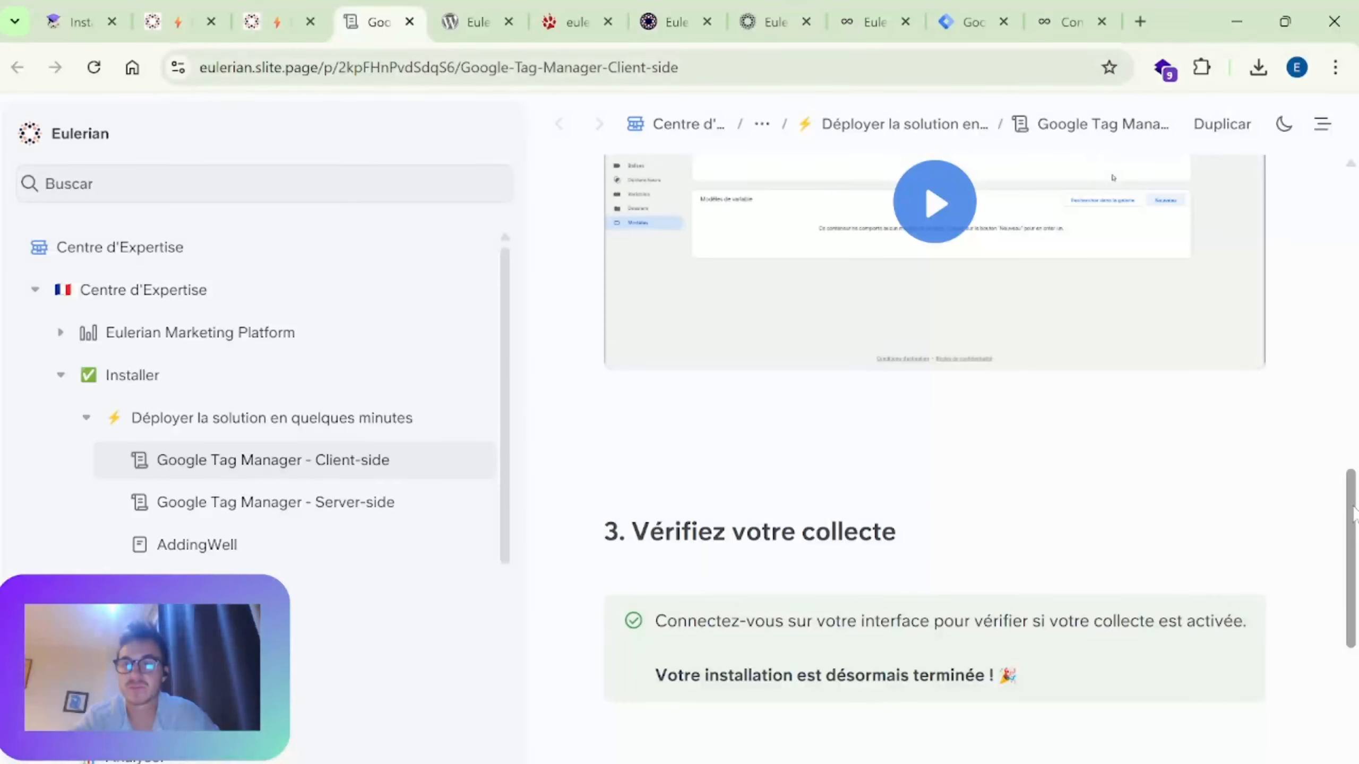
{"action": "left_click_drag", "start_coordinate": [1353, 505], "coordinate": [1353, 434]}
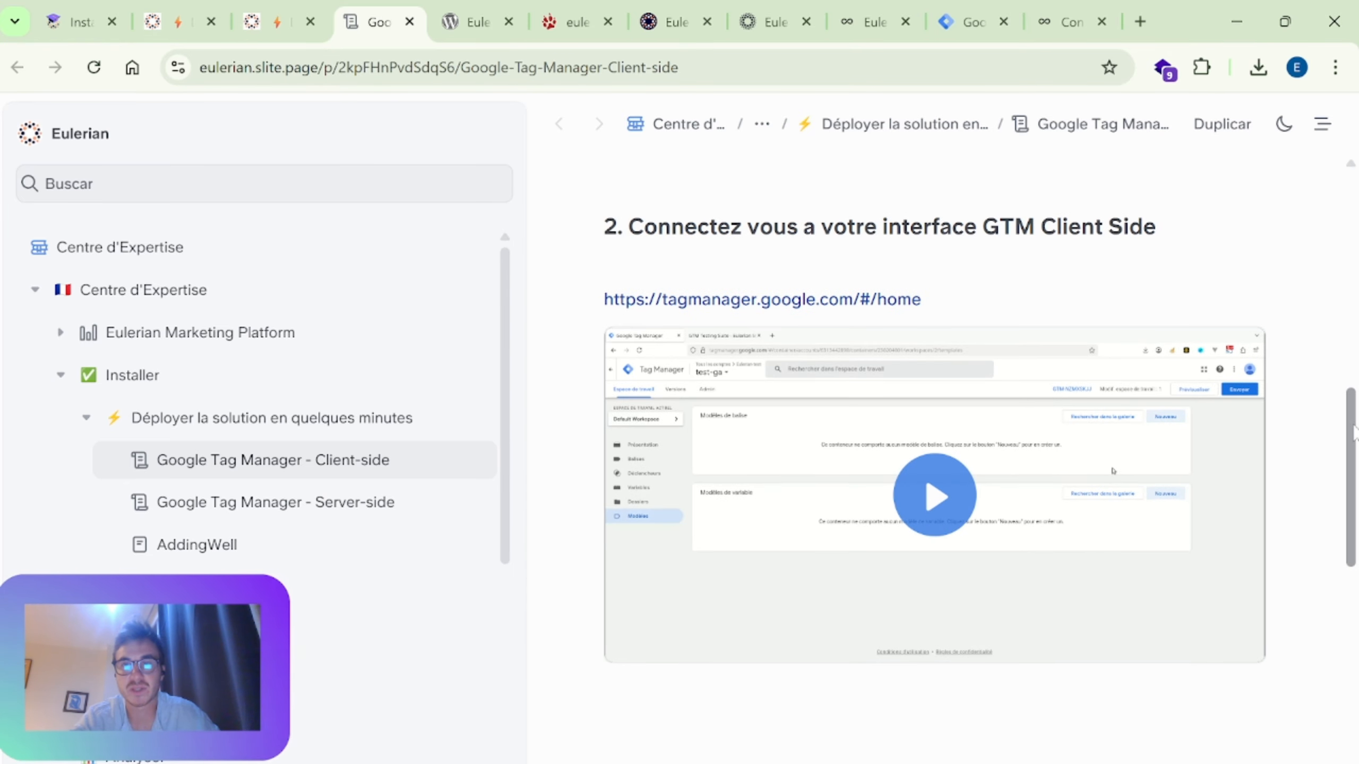
Step: Examine the guide's GTM interface video section, "Vérifiez votre collecte" and "Collecte 1st party"
{"action": "scroll", "coordinate": [1252, 261], "scroll_direction": "down", "scroll_amount": 8}
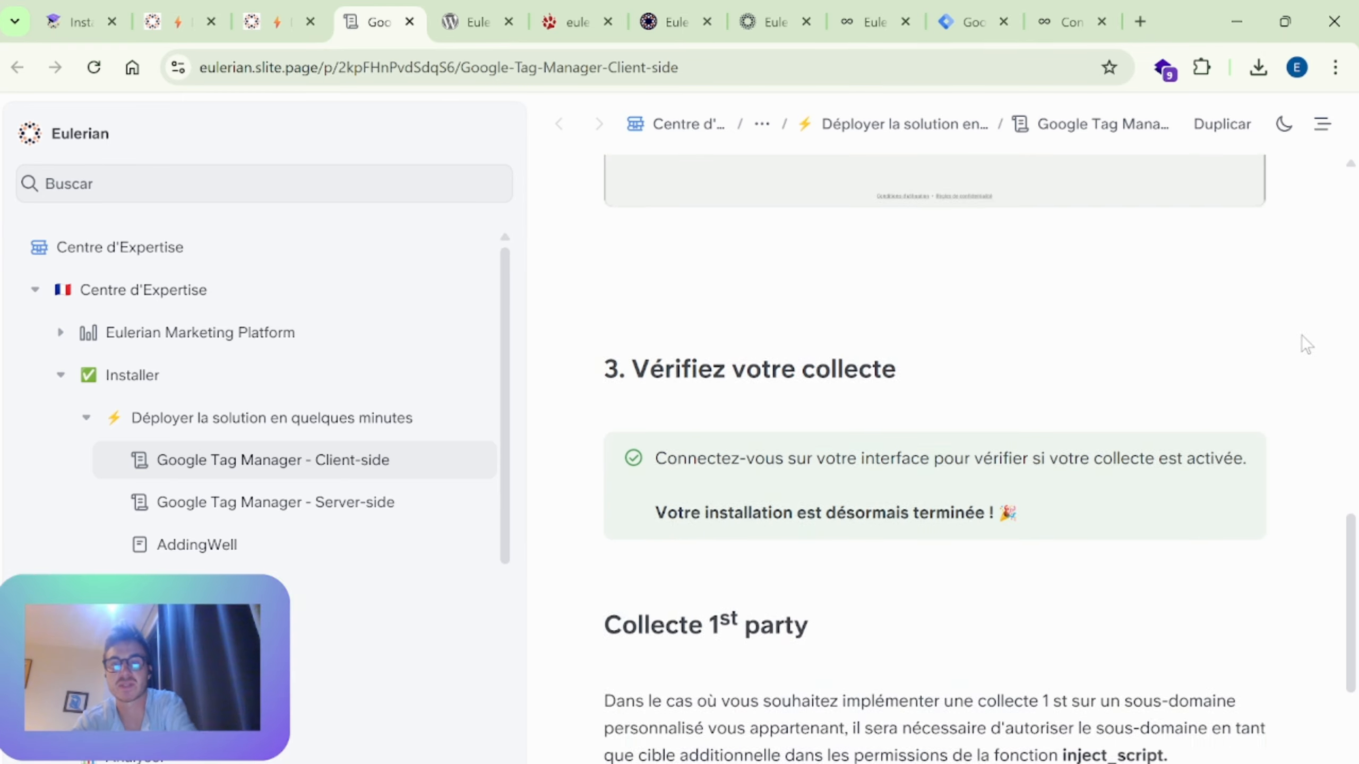
{"action": "scroll", "coordinate": [1305, 344], "scroll_direction": "down", "scroll_amount": 5}
{"action": "scroll", "coordinate": [1128, 364], "scroll_direction": "up", "scroll_amount": 12}
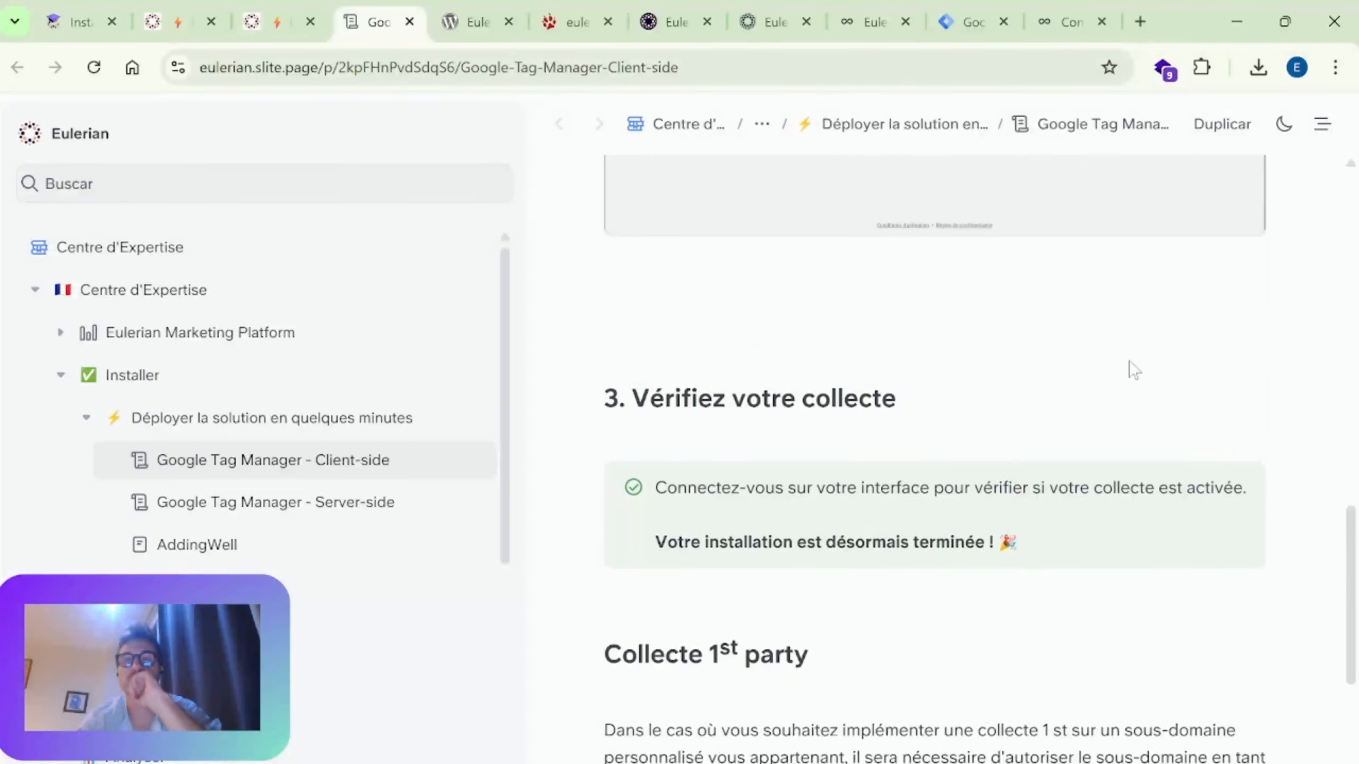
{"action": "scroll", "coordinate": [1272, 326], "scroll_direction": "up", "scroll_amount": 1}
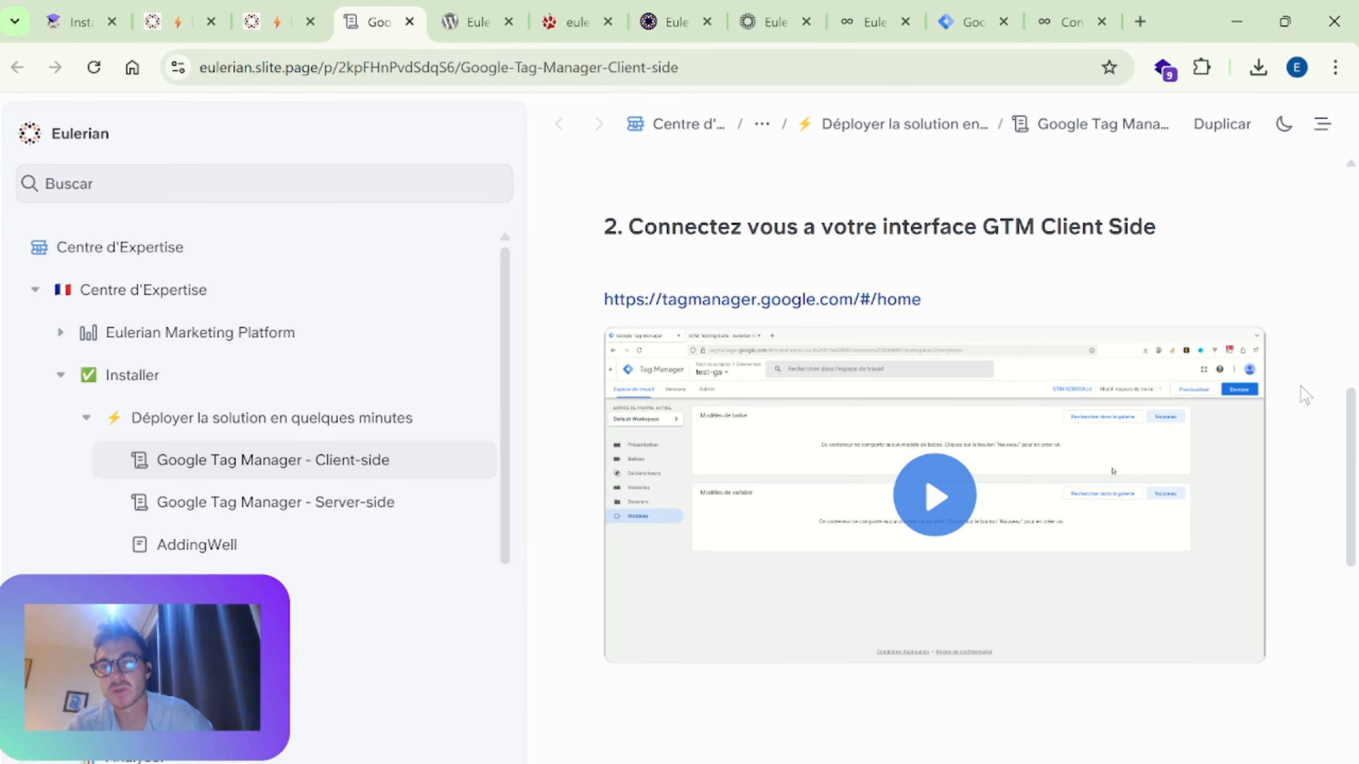
{"action": "scroll", "coordinate": [1305, 395], "scroll_direction": "down", "scroll_amount": 2}
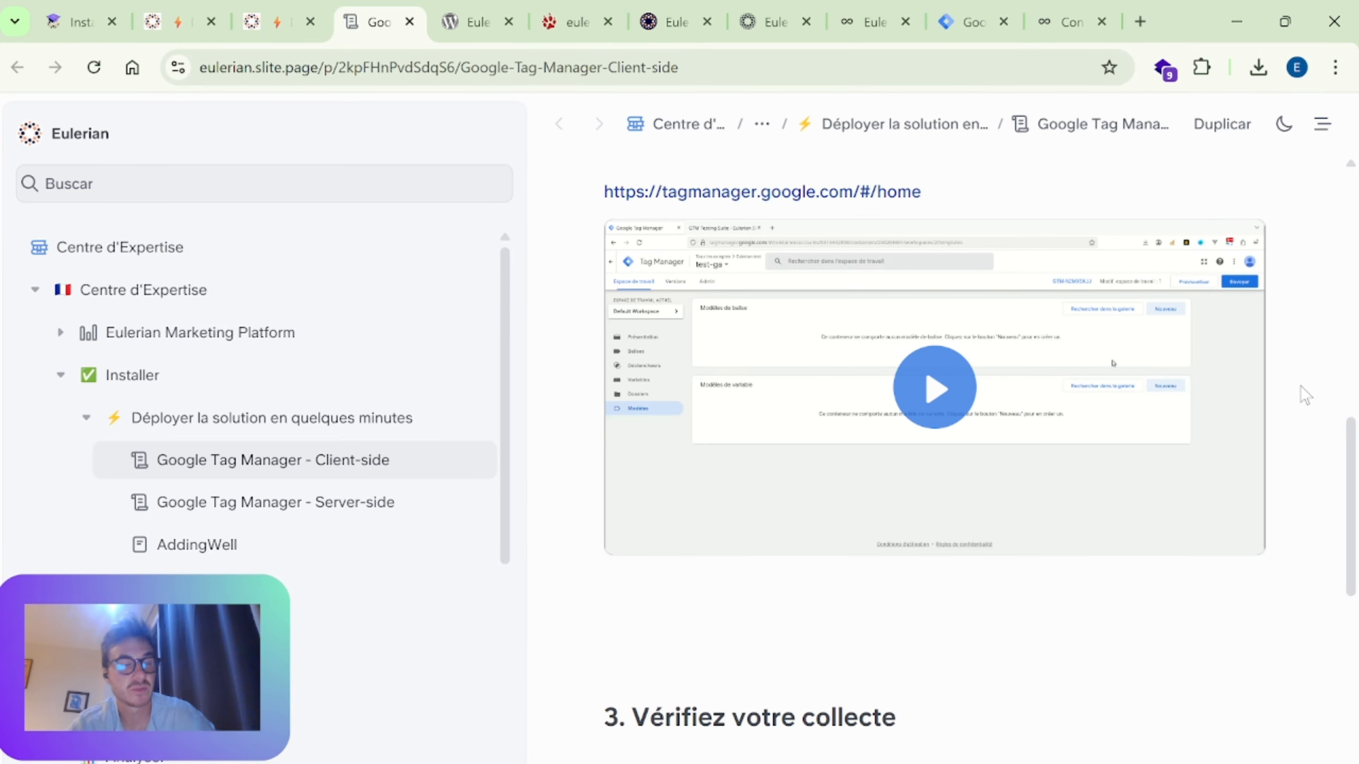
{"action": "scroll", "coordinate": [1301, 386], "scroll_direction": "down", "scroll_amount": 8}
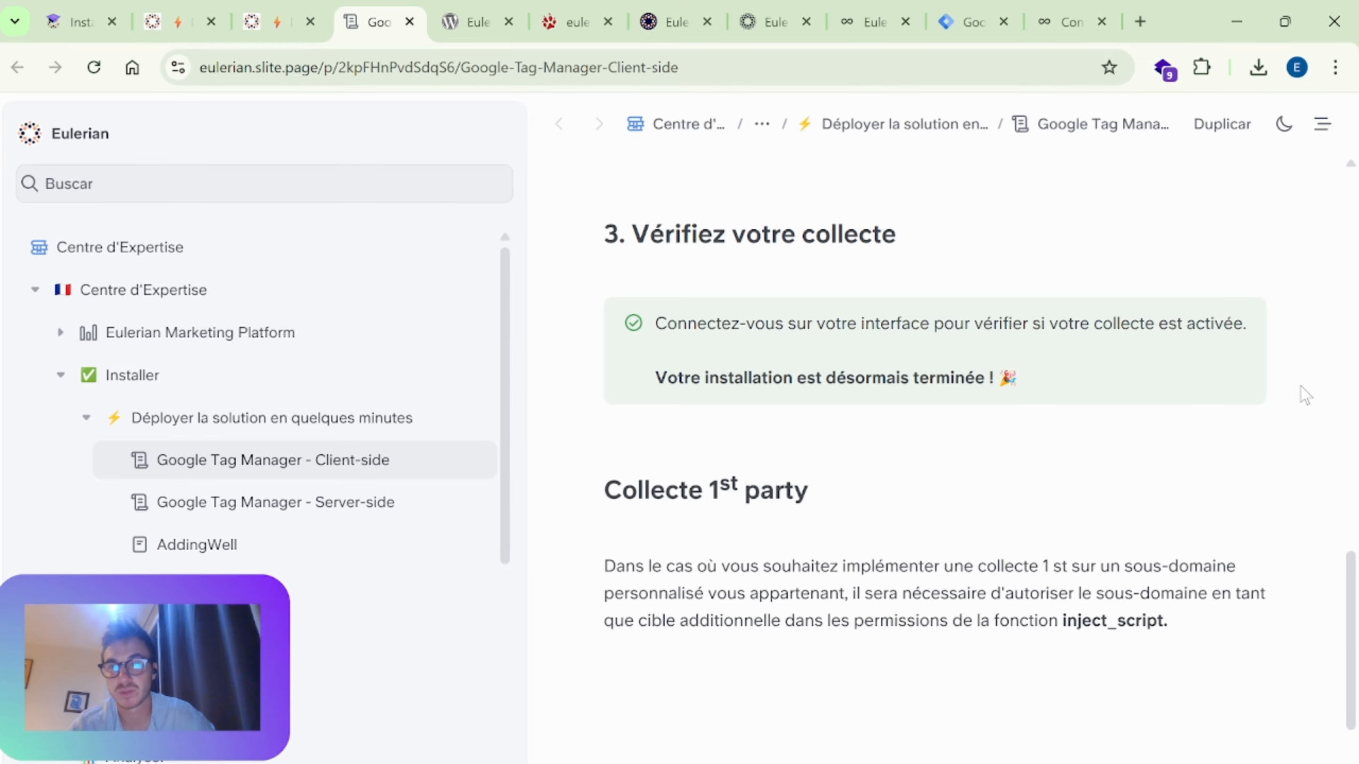
{"action": "scroll", "coordinate": [1304, 395], "scroll_direction": "down", "scroll_amount": 3}
{"action": "scroll", "coordinate": [1304, 395], "scroll_direction": "up", "scroll_amount": 10}
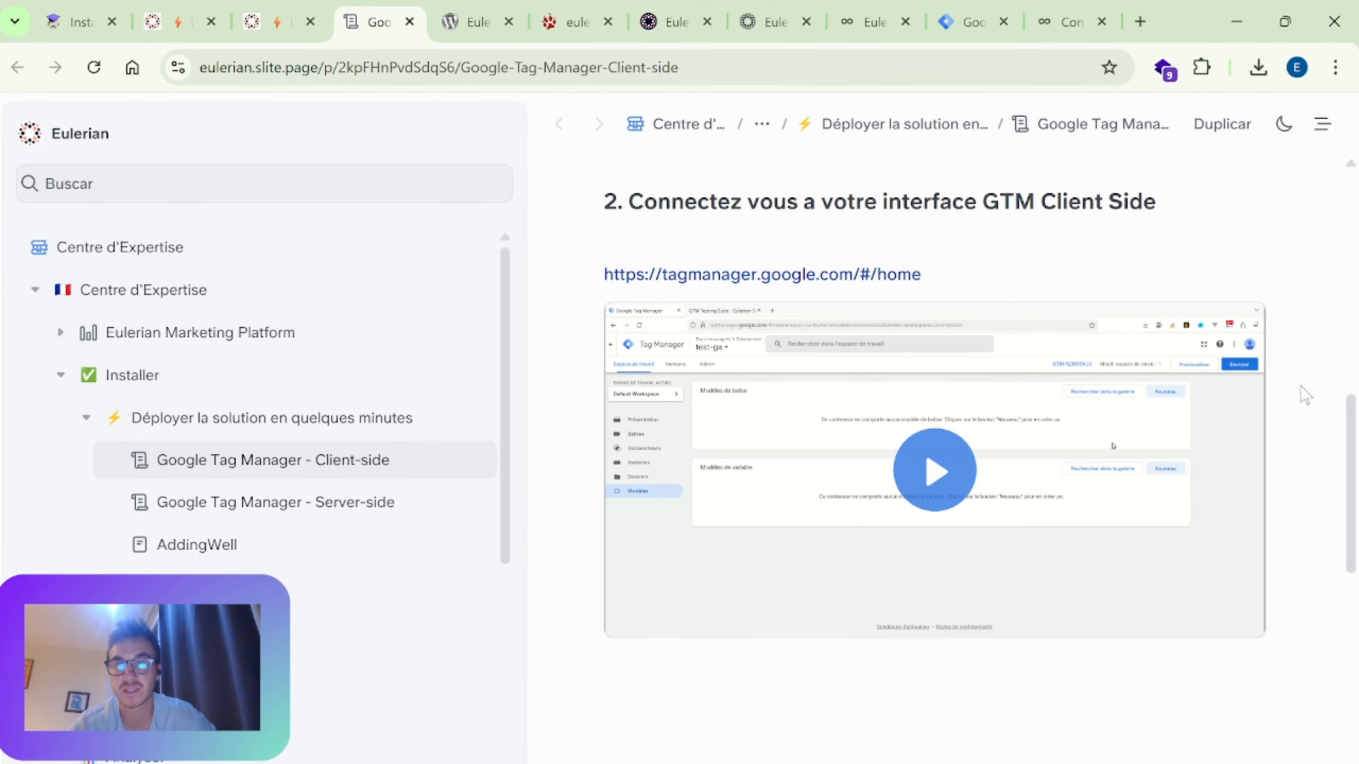
{"action": "scroll", "coordinate": [1301, 386], "scroll_direction": "down", "scroll_amount": 6}
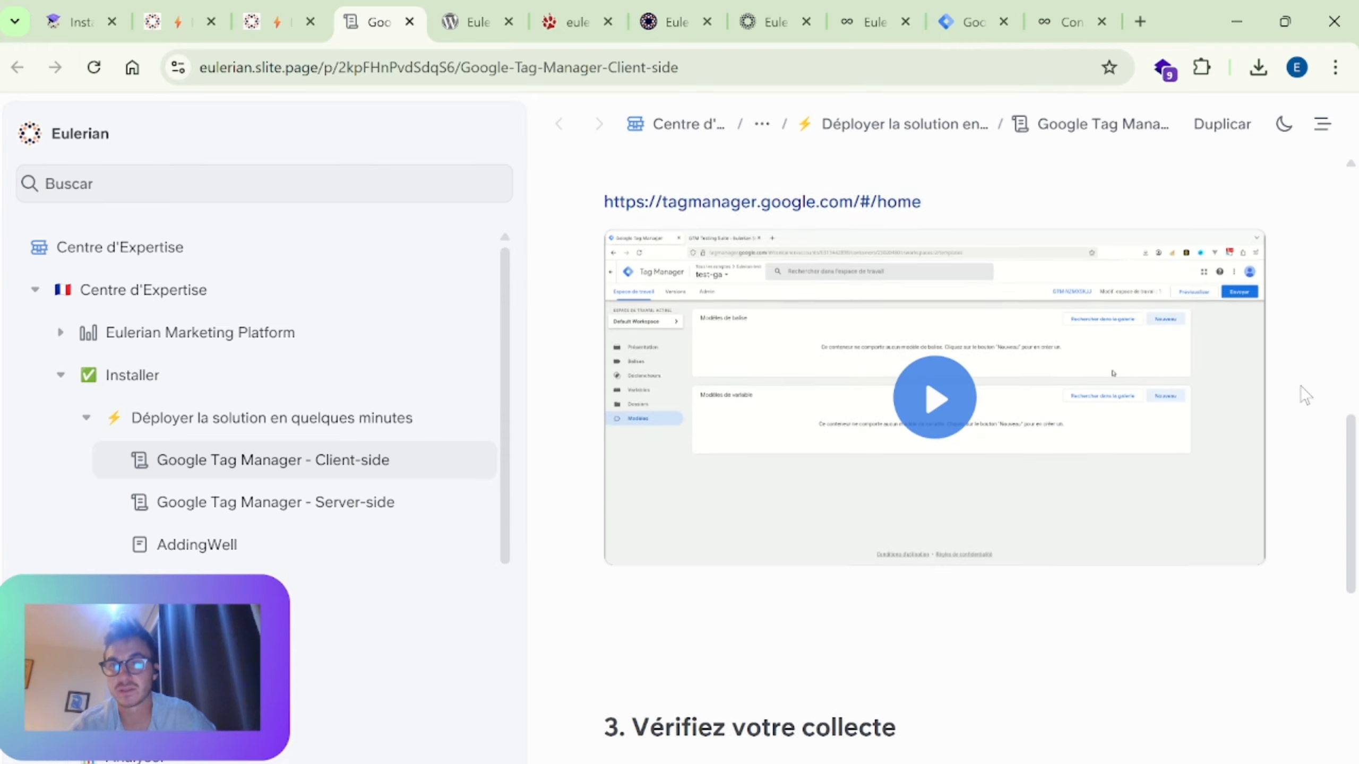
{"action": "scroll", "coordinate": [1301, 386], "scroll_direction": "up", "scroll_amount": 5}
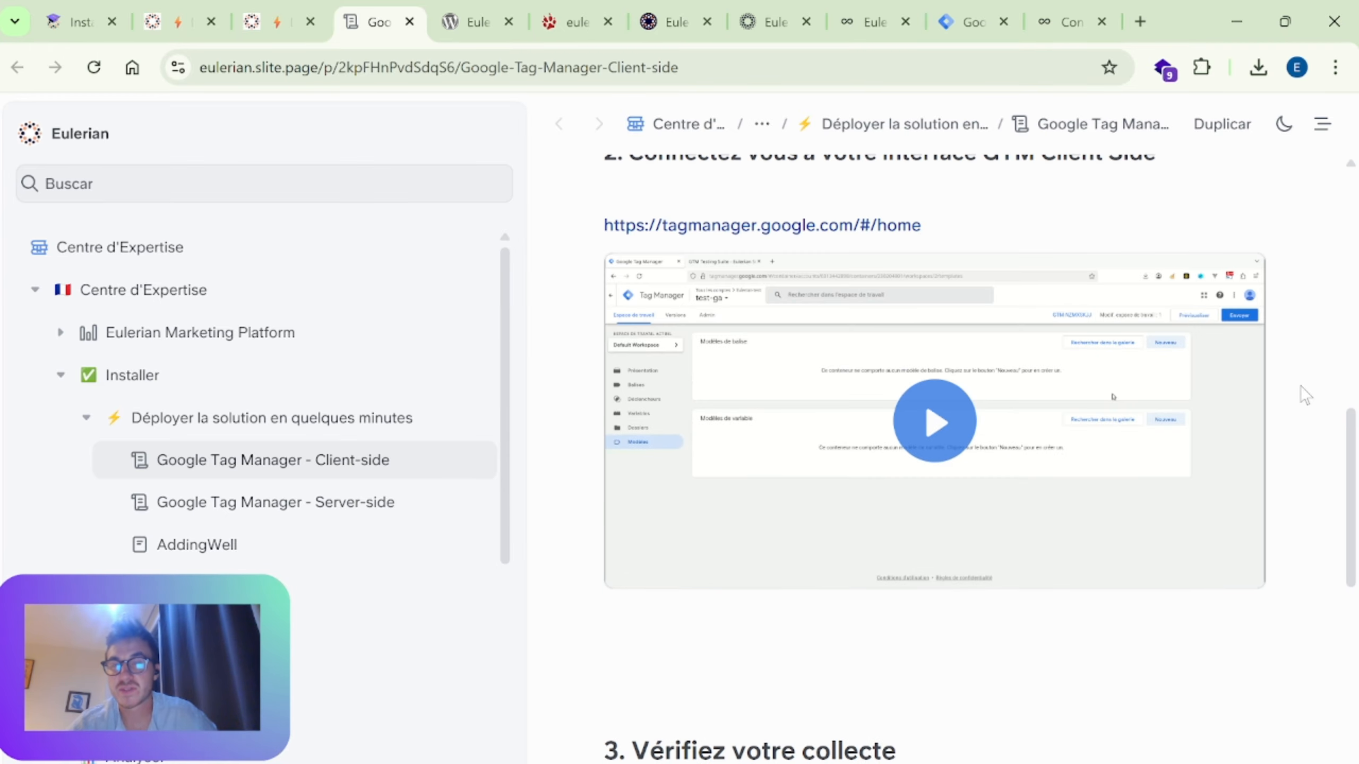
{"action": "scroll", "coordinate": [1301, 393], "scroll_direction": "down", "scroll_amount": 1}
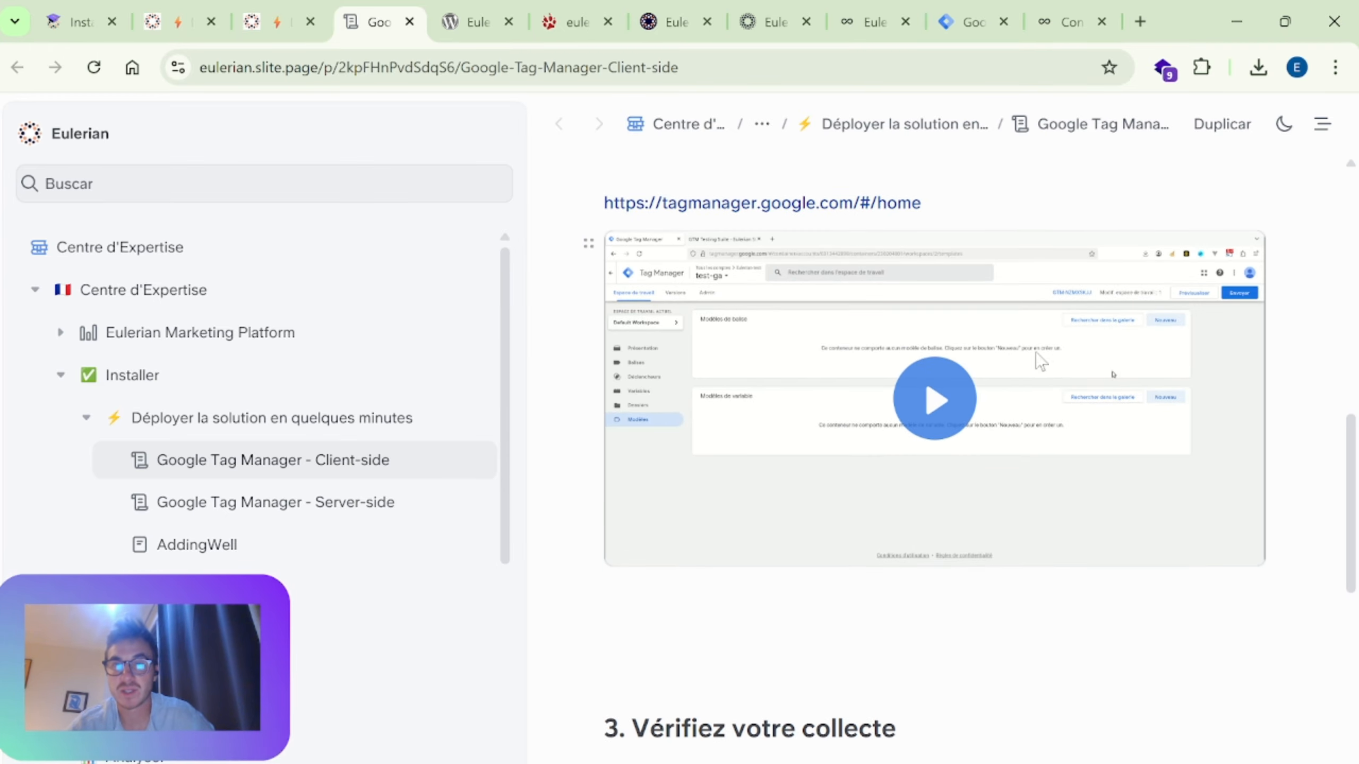
Step: Highlight "permissions" and "inject_script" in the "Collecte 1st party" paragraph
{"action": "scroll", "coordinate": [1082, 640], "scroll_direction": "down", "scroll_amount": 8}
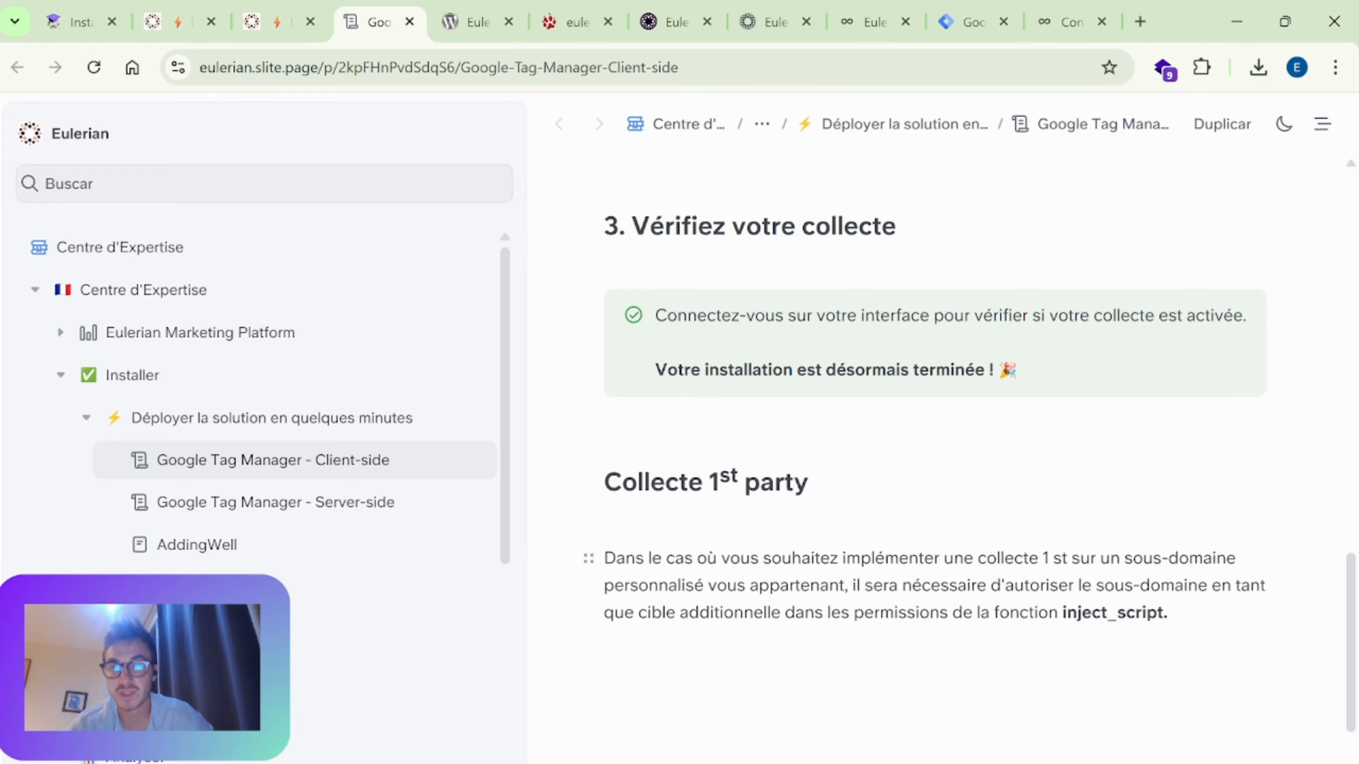
{"action": "left_click_drag", "start_coordinate": [1189, 616], "coordinate": [1058, 614]}
{"action": "double_click", "coordinate": [904, 613]}
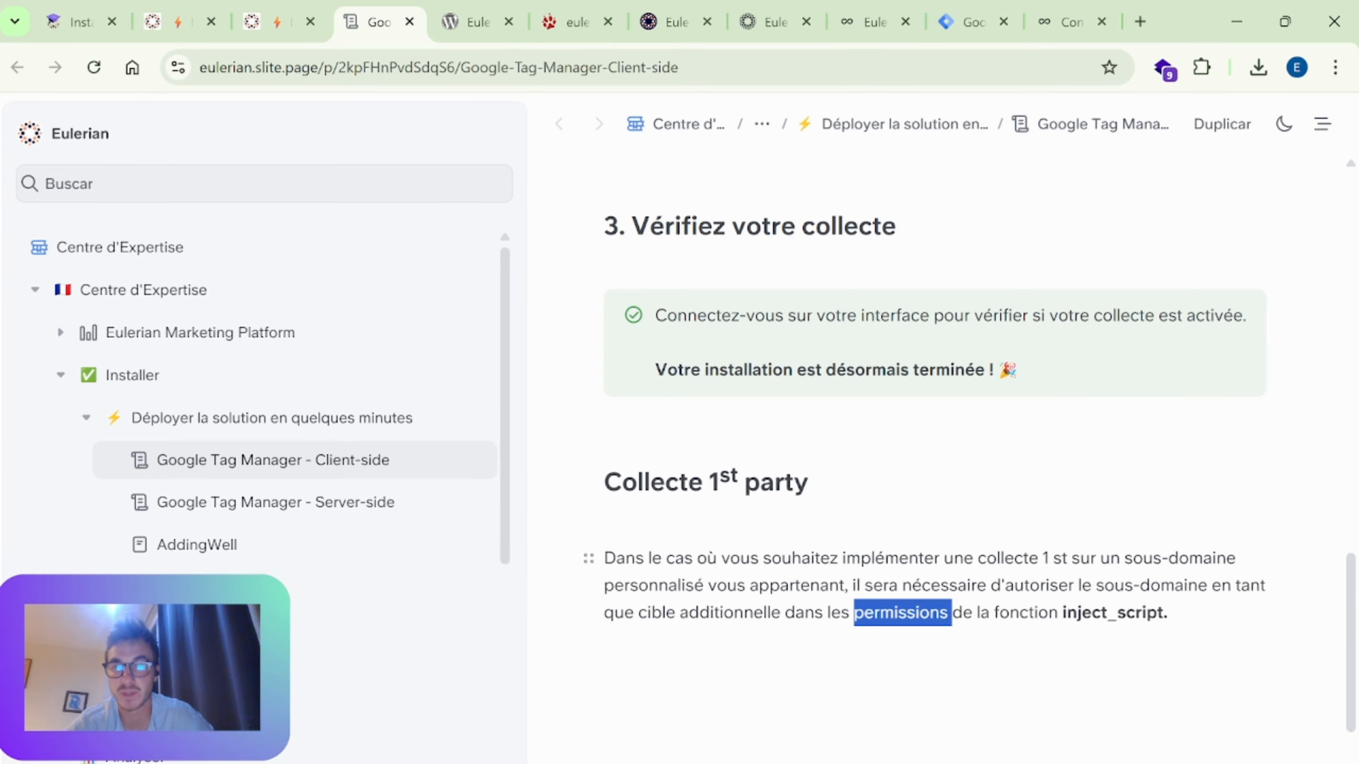
{"action": "double_click", "coordinate": [1140, 615]}
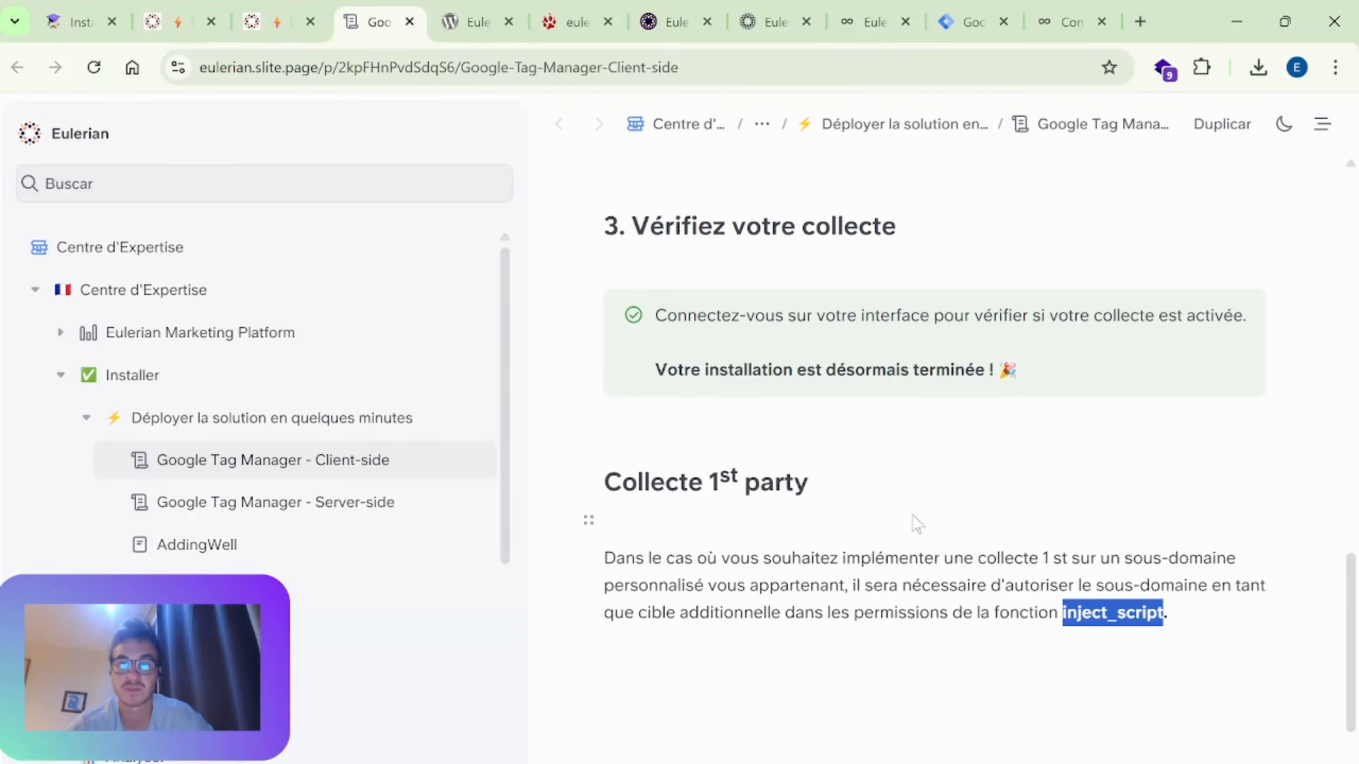
Step: Return to the guide's introduction, and switch to the "Installer Eulerian.IO sur votre site Web" wiki page
{"action": "scroll", "coordinate": [931, 471], "scroll_direction": "up", "scroll_amount": 15}
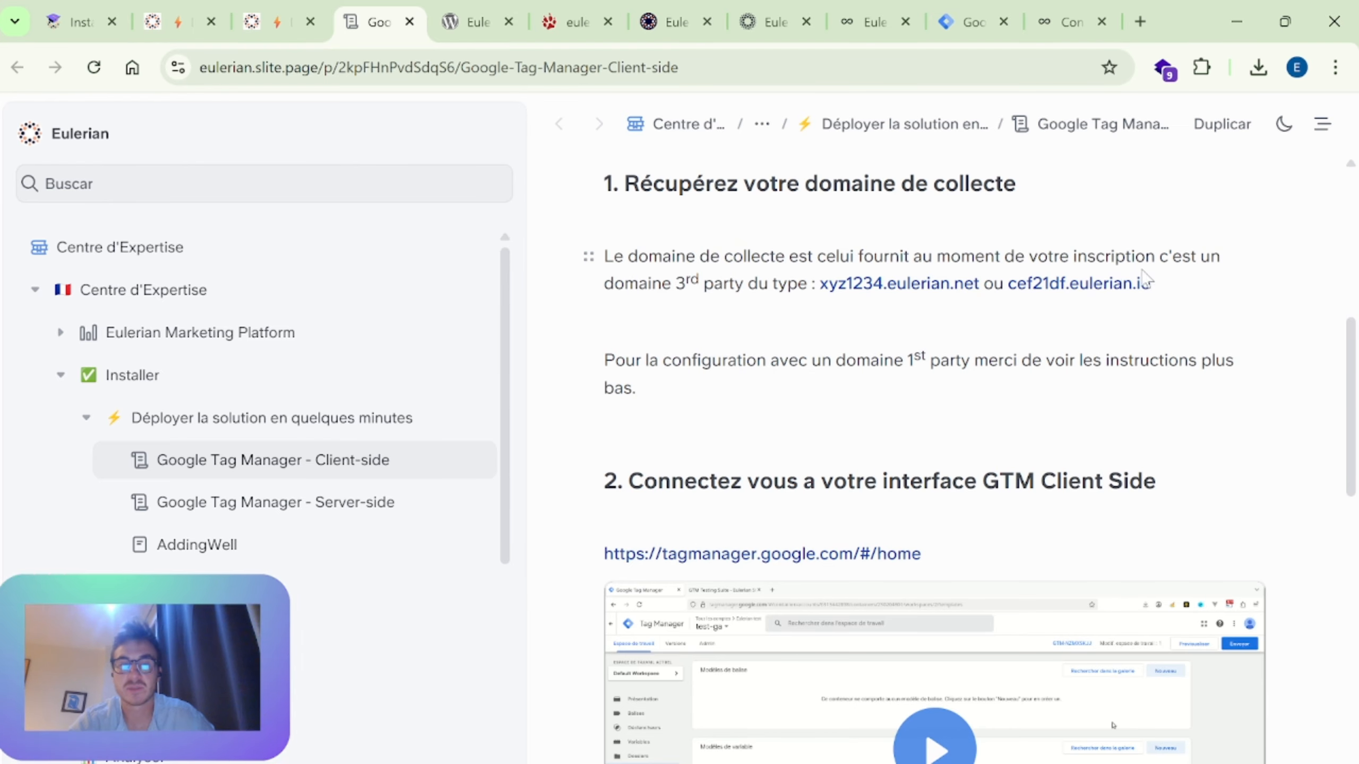
{"action": "scroll", "coordinate": [1133, 273], "scroll_direction": "up", "scroll_amount": 5}
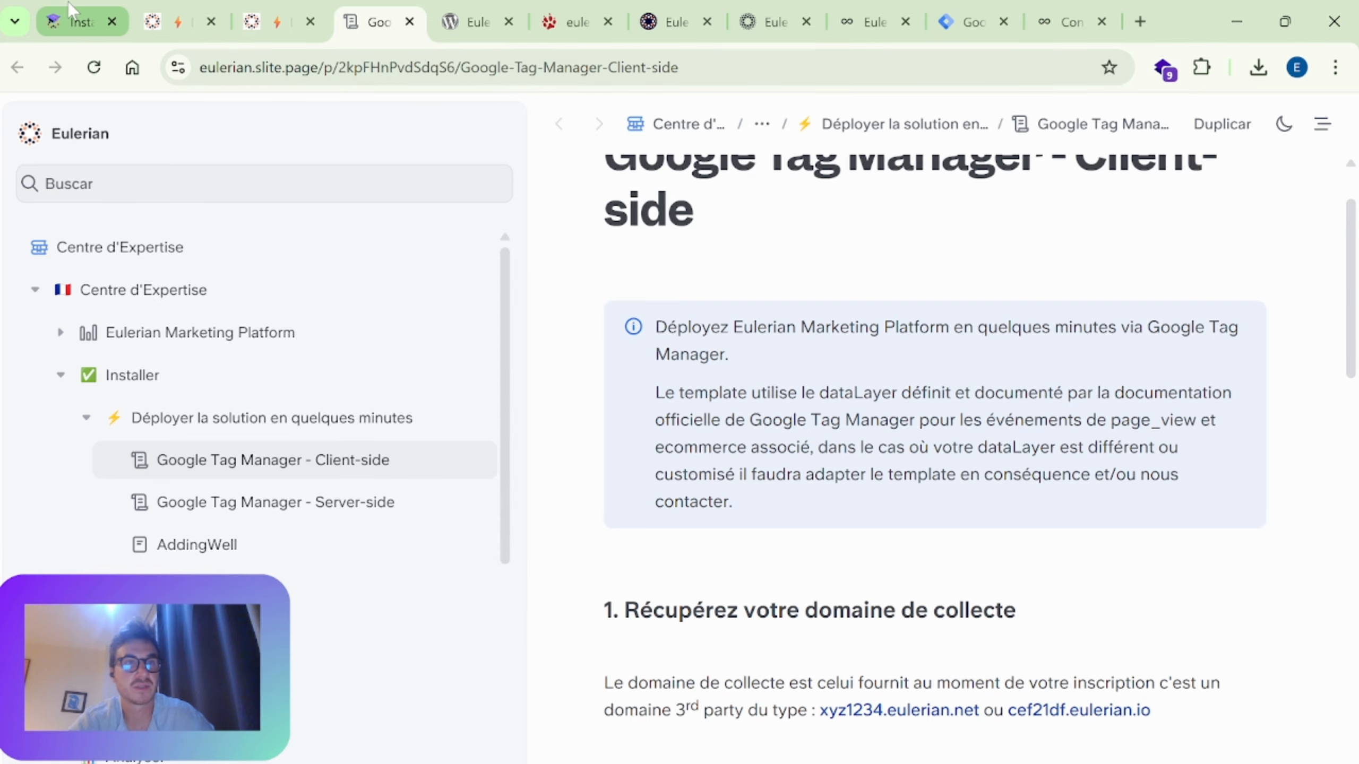
{"action": "left_click", "coordinate": [78, 22]}
{"action": "scroll", "coordinate": [574, 250], "scroll_direction": "down", "scroll_amount": 3}
{"action": "scroll", "coordinate": [574, 251], "scroll_direction": "up", "scroll_amount": 3}
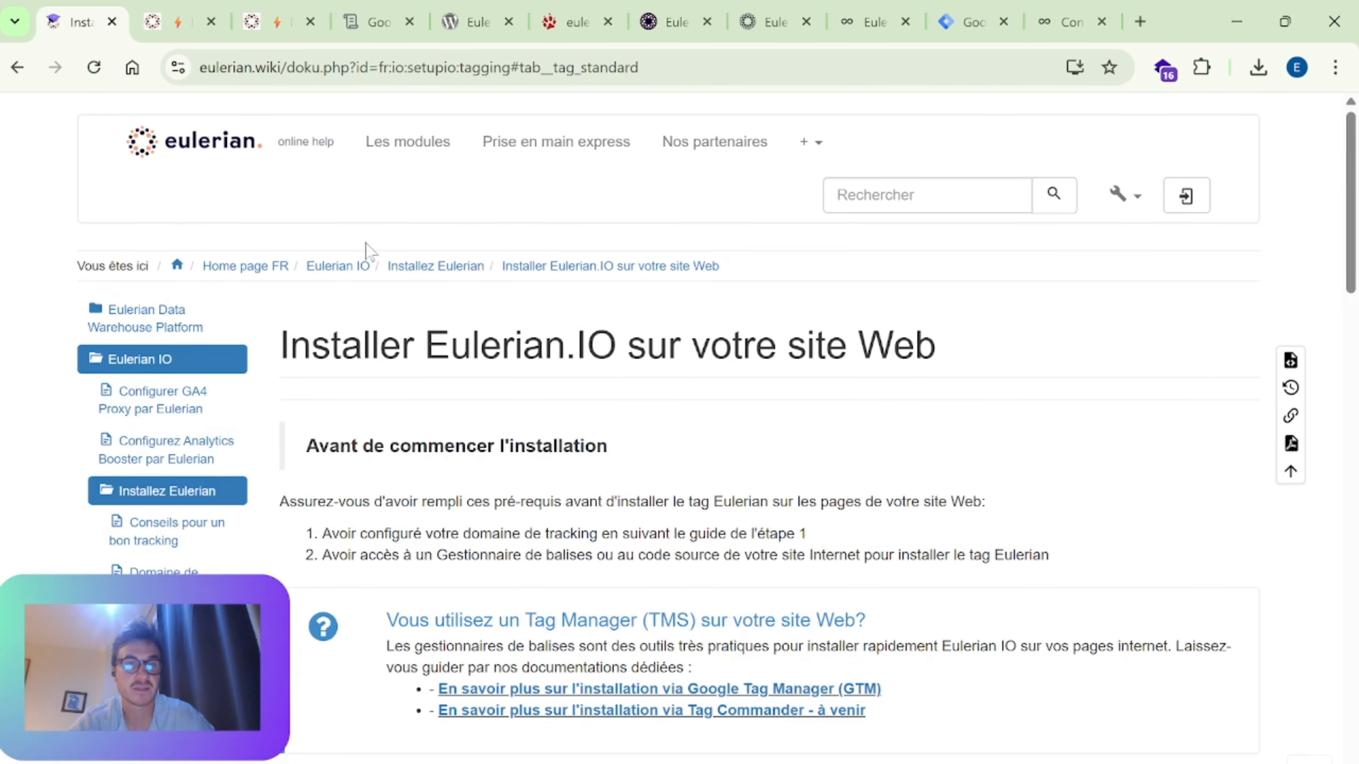
Step: Switch to Google Tag Manager, close the template editor and deselect the Eulerian Analytics - Advanced Plugin tag template
{"action": "left_click", "coordinate": [276, 21]}
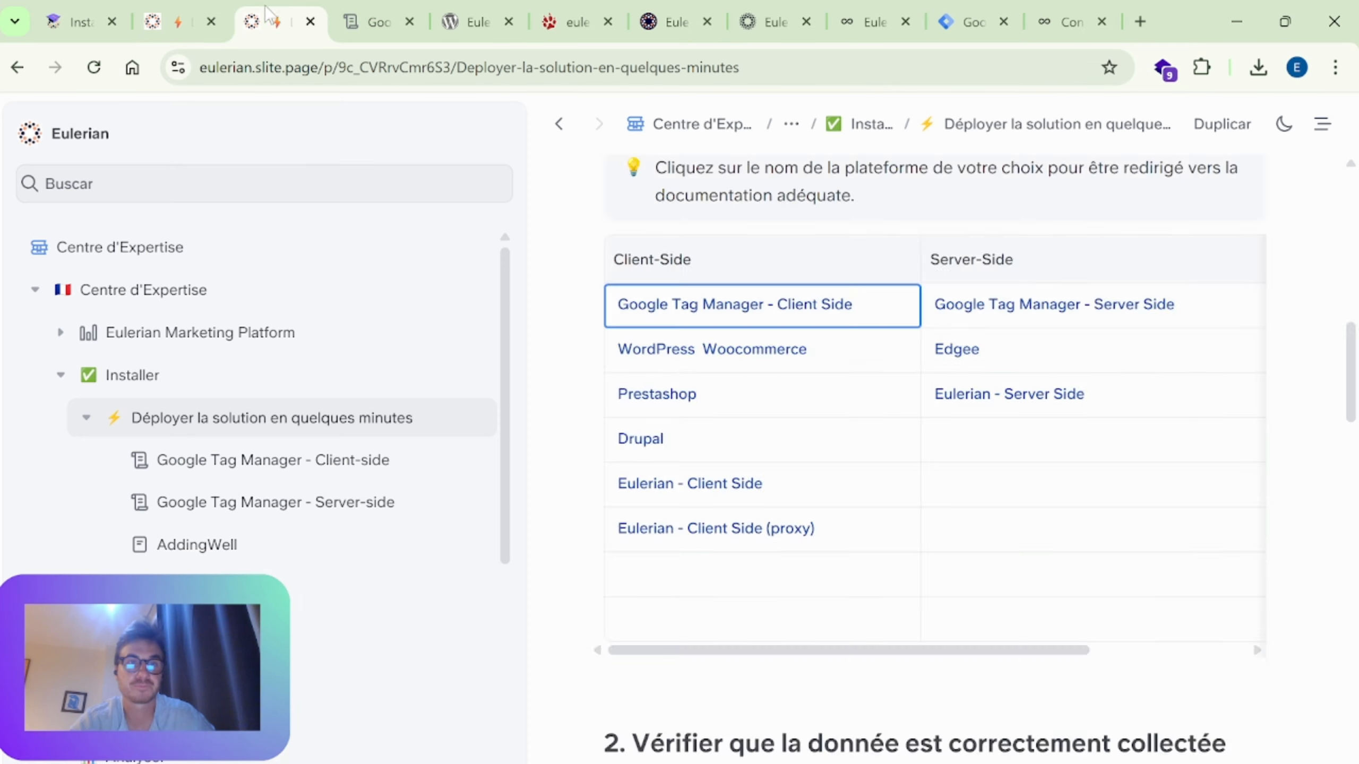
{"action": "scroll", "coordinate": [900, 225], "scroll_direction": "down", "scroll_amount": 15}
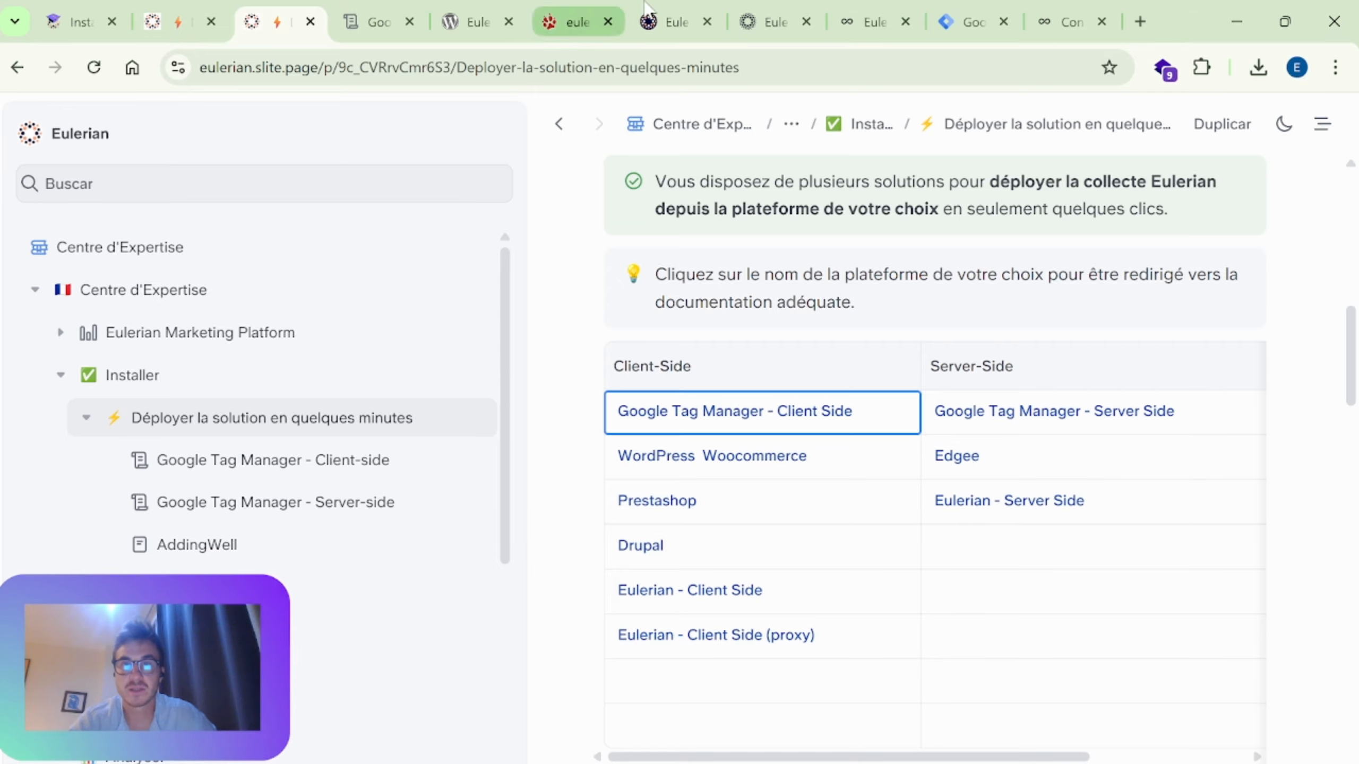
{"action": "left_click", "coordinate": [1008, 7]}
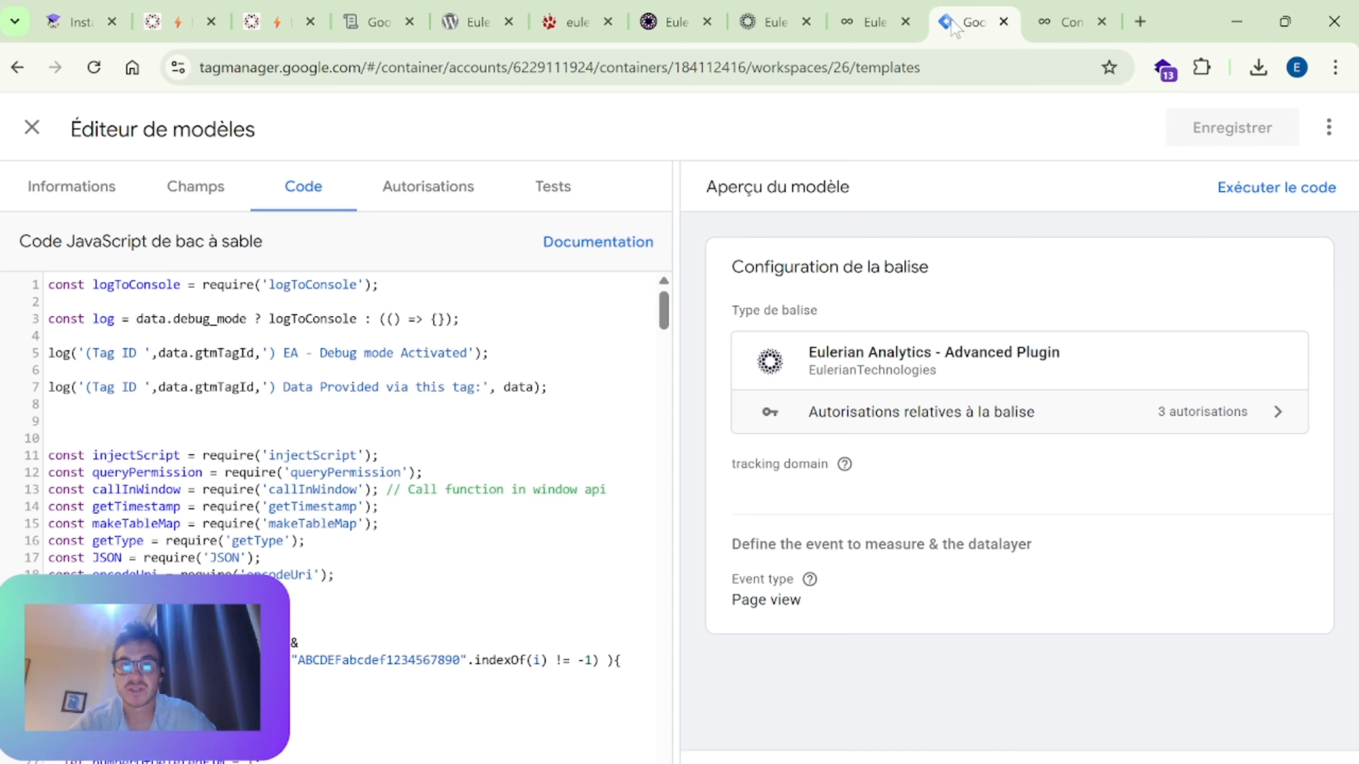
{"action": "left_click", "coordinate": [31, 127]}
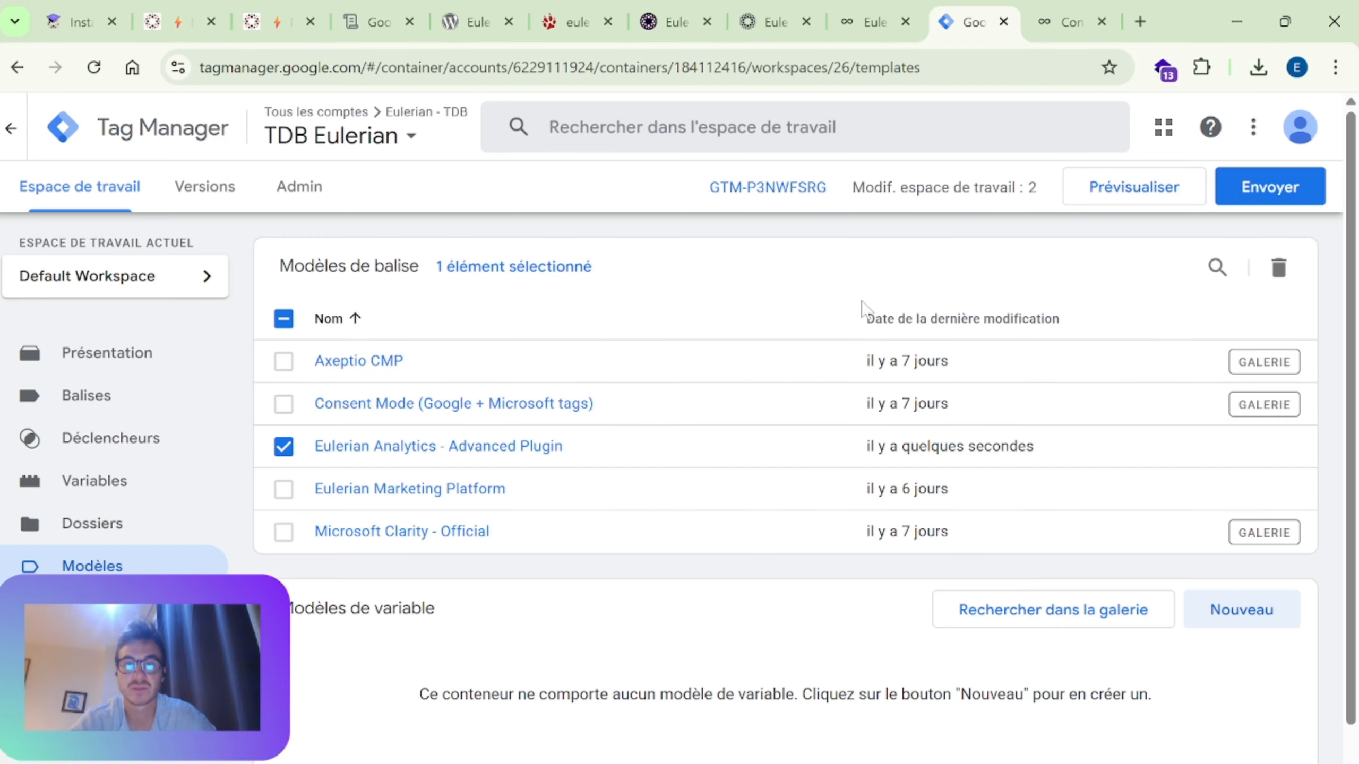
{"action": "left_click", "coordinate": [283, 446]}
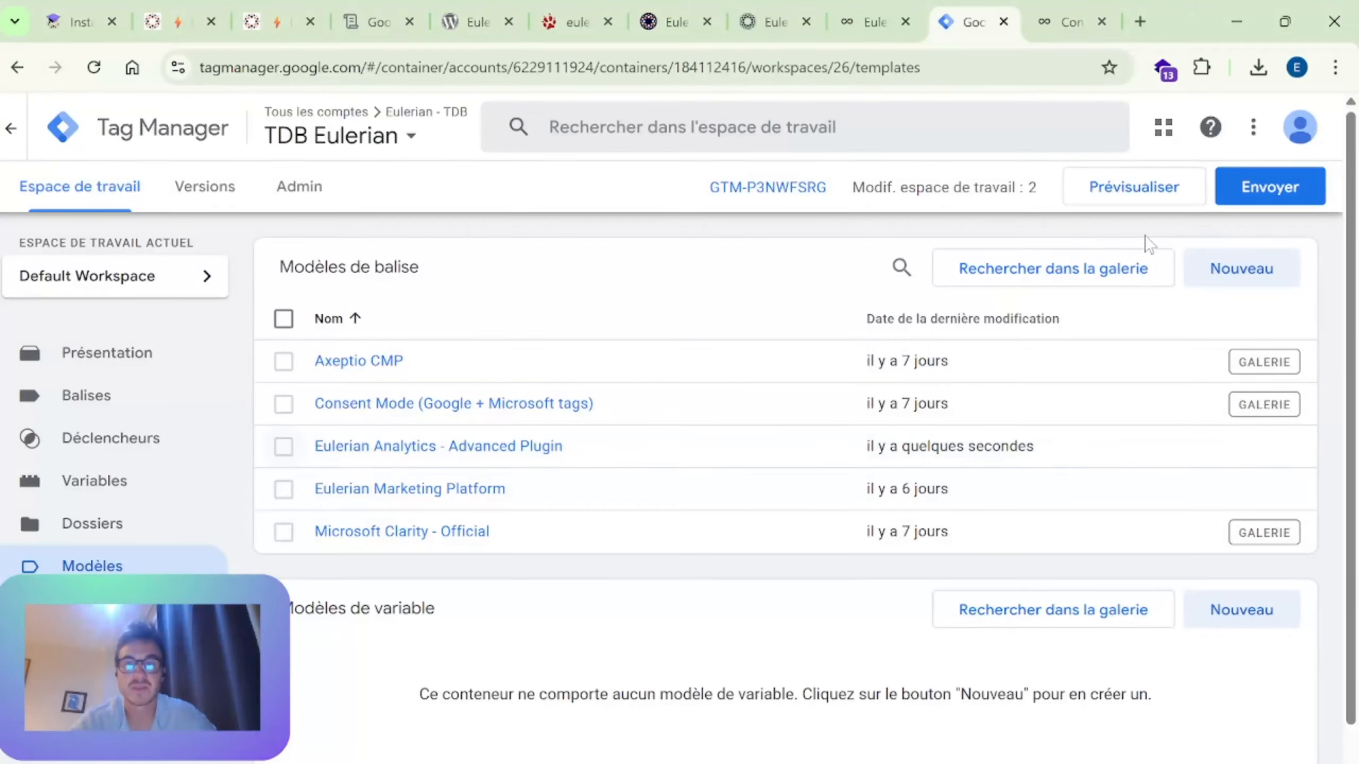
Step: Search the community gallery of tag templates for "eulerian", and close the gallery
{"action": "left_click", "coordinate": [1145, 281]}
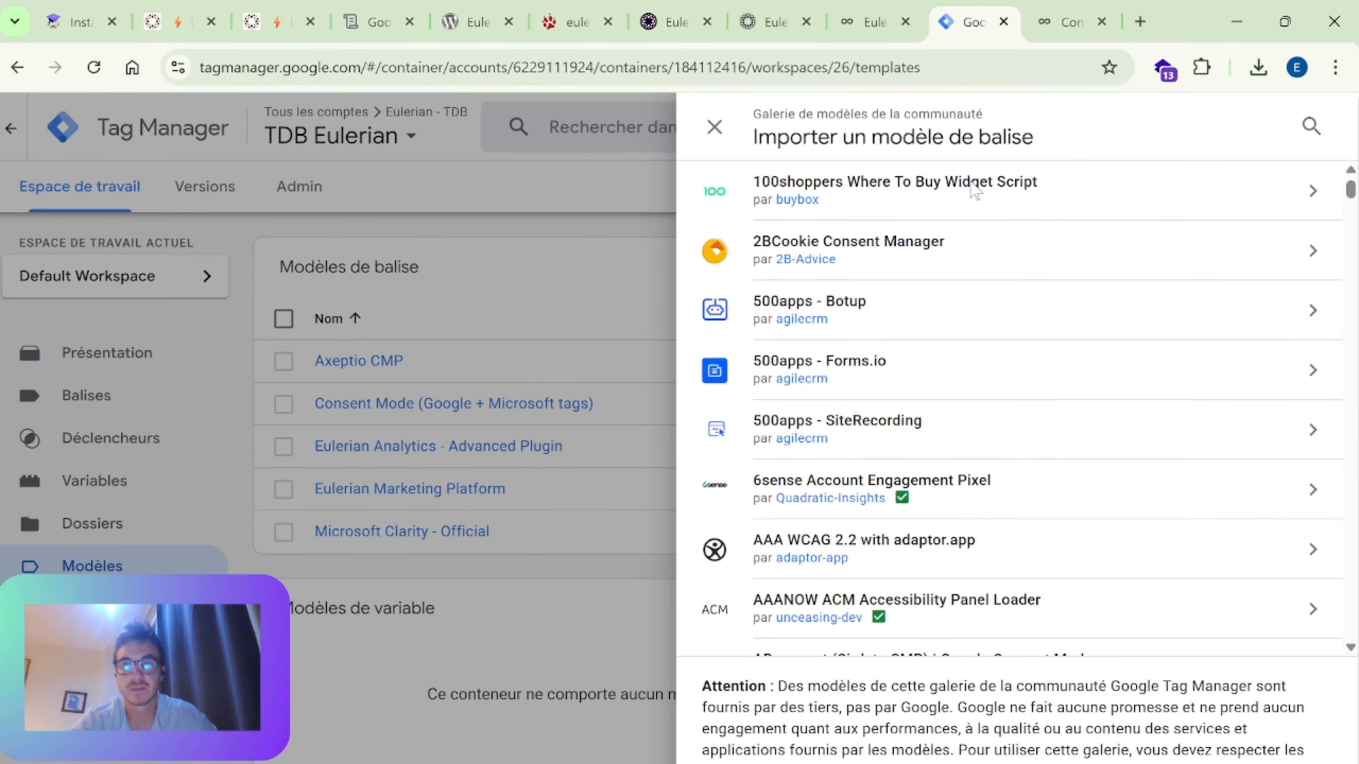
{"action": "left_click", "coordinate": [1311, 127]}
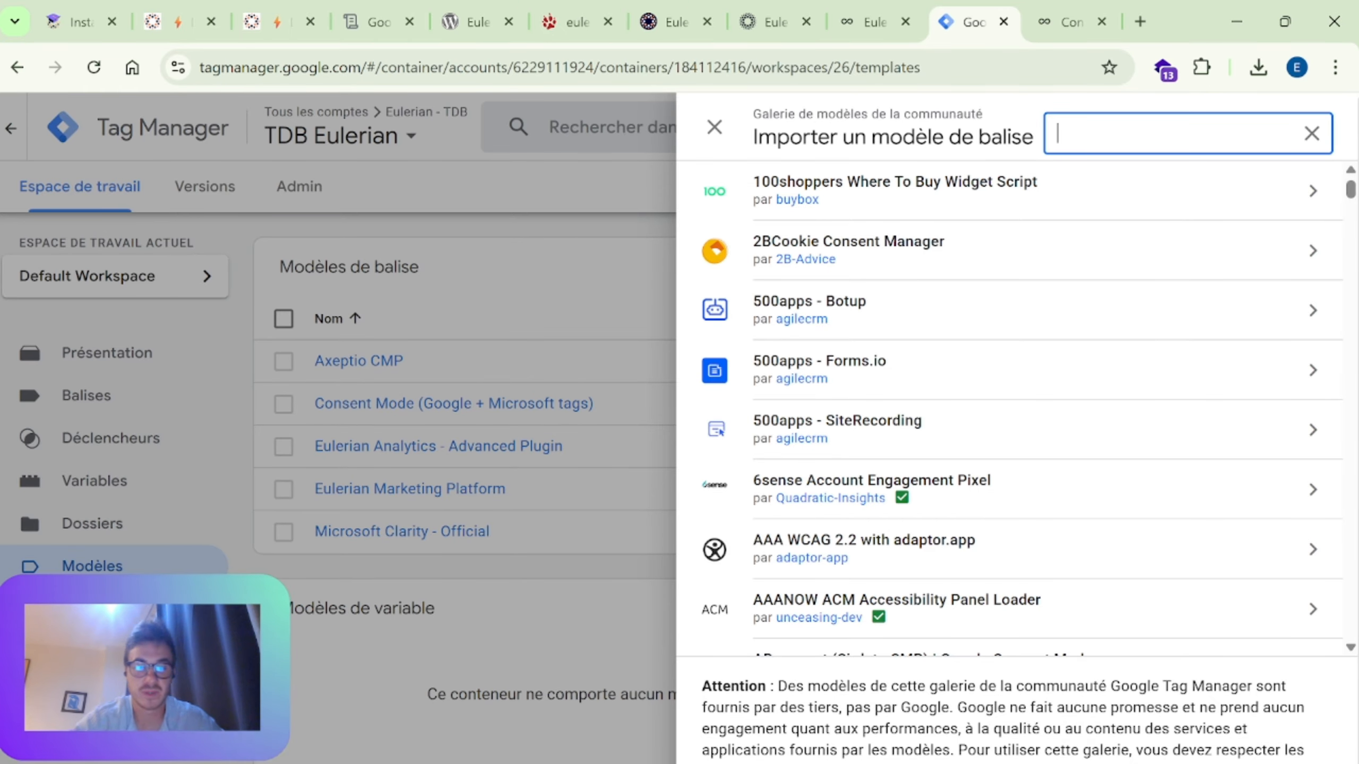
{"action": "type", "text": "eulerian"}
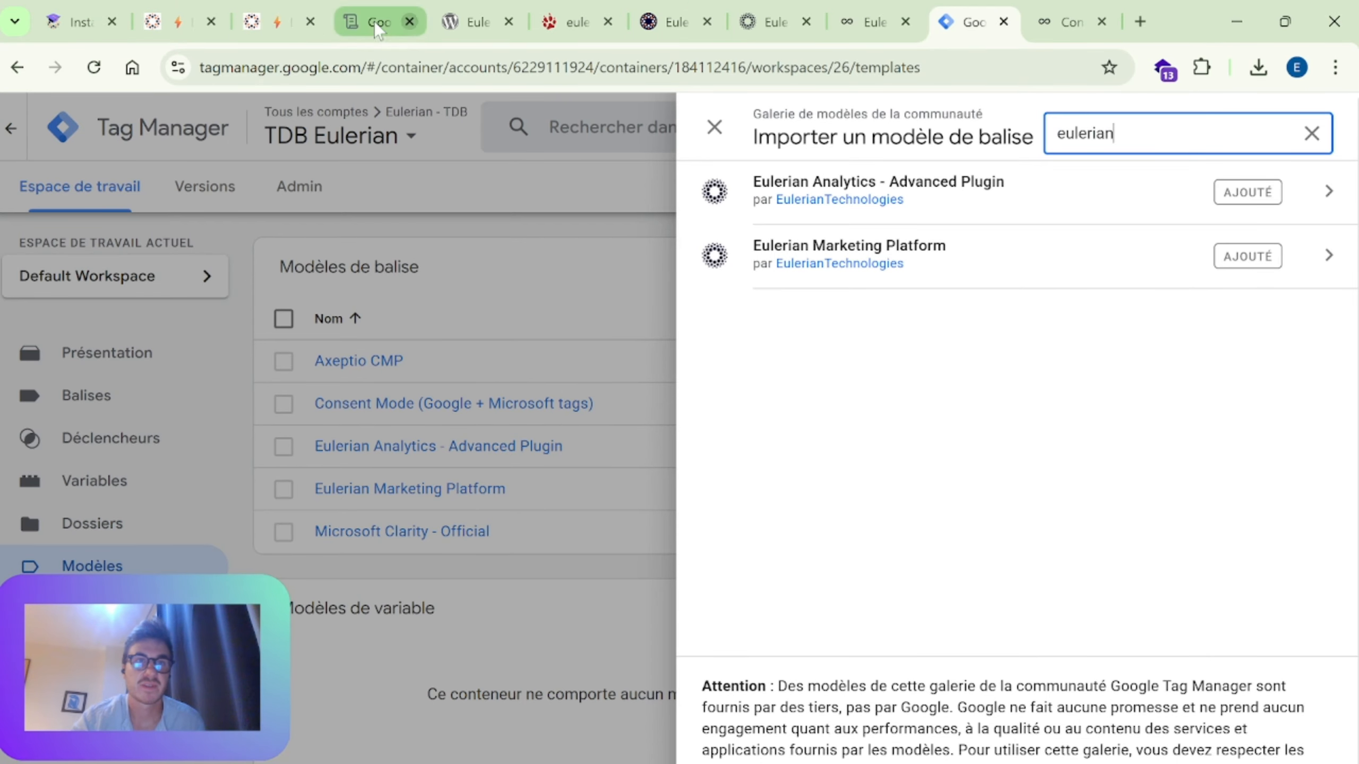
{"action": "left_click", "coordinate": [715, 129]}
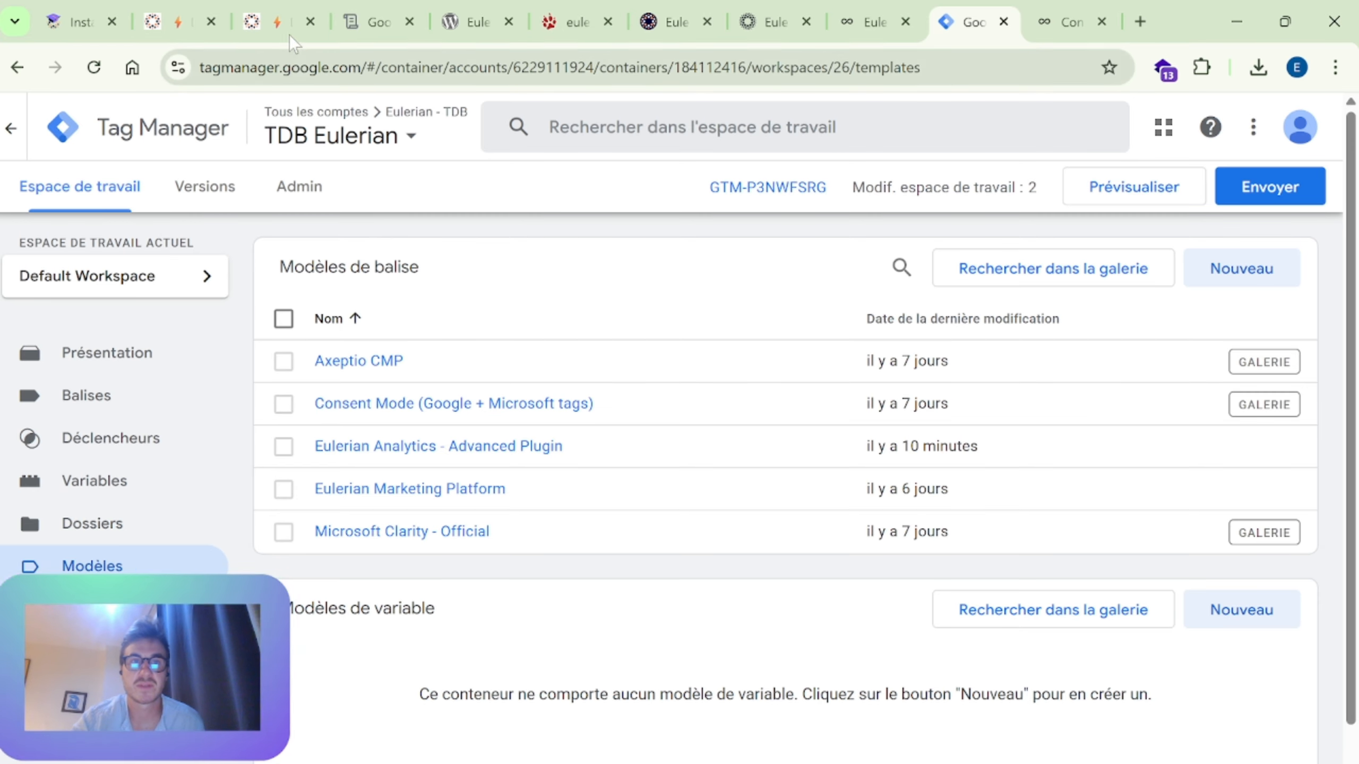
Step: Return to the "Déployer la solution en quelques minutes" guide and open its WordPress Woocommerce documentation link
{"action": "mouse_move", "coordinate": [269, 21]}
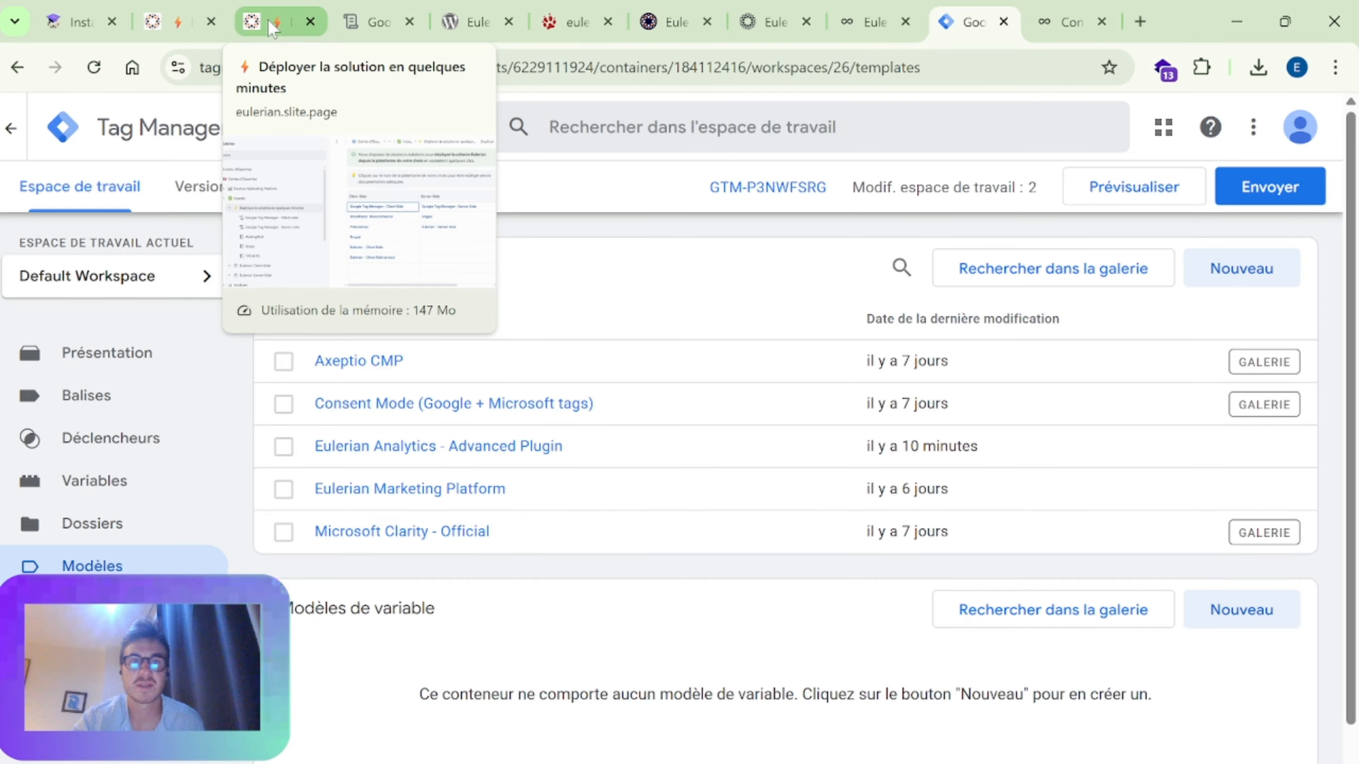
{"action": "left_click", "coordinate": [350, 20]}
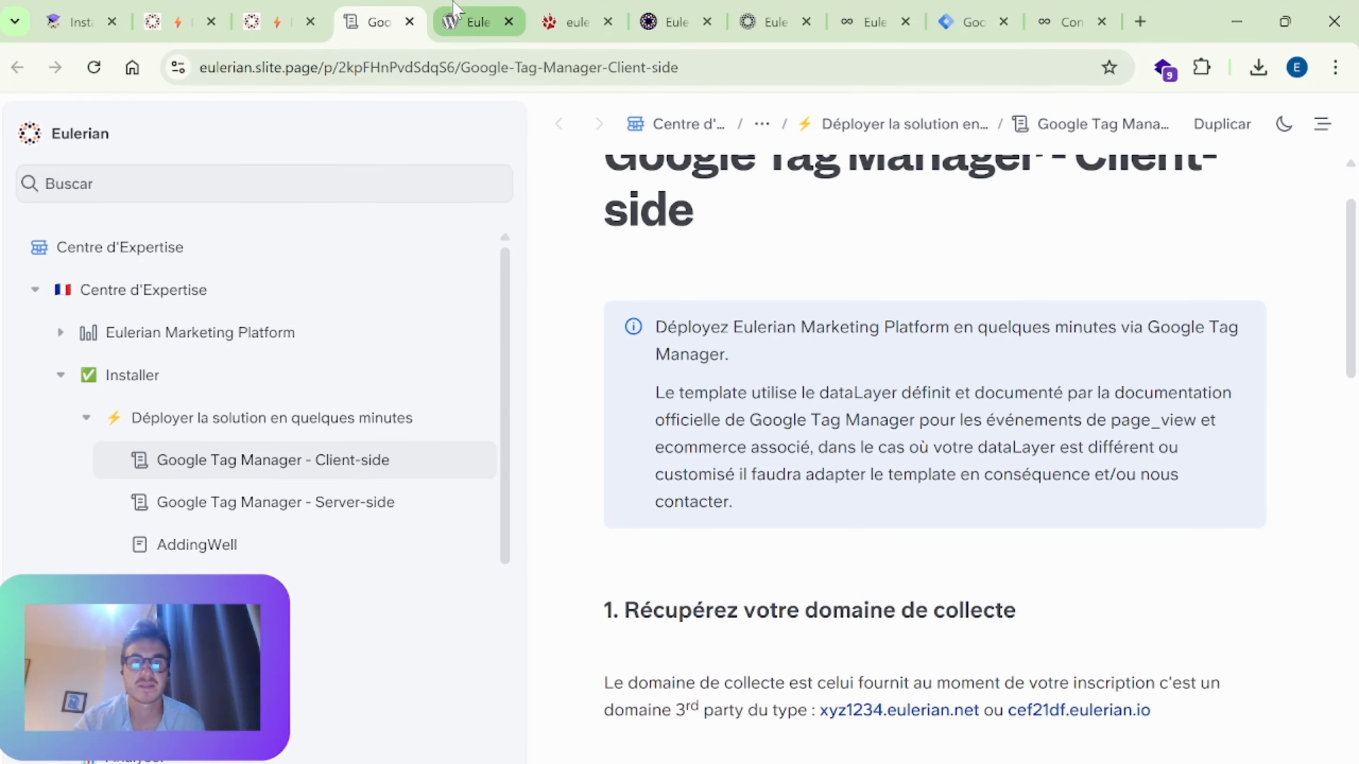
{"action": "scroll", "coordinate": [585, 313], "scroll_direction": "up", "scroll_amount": 2}
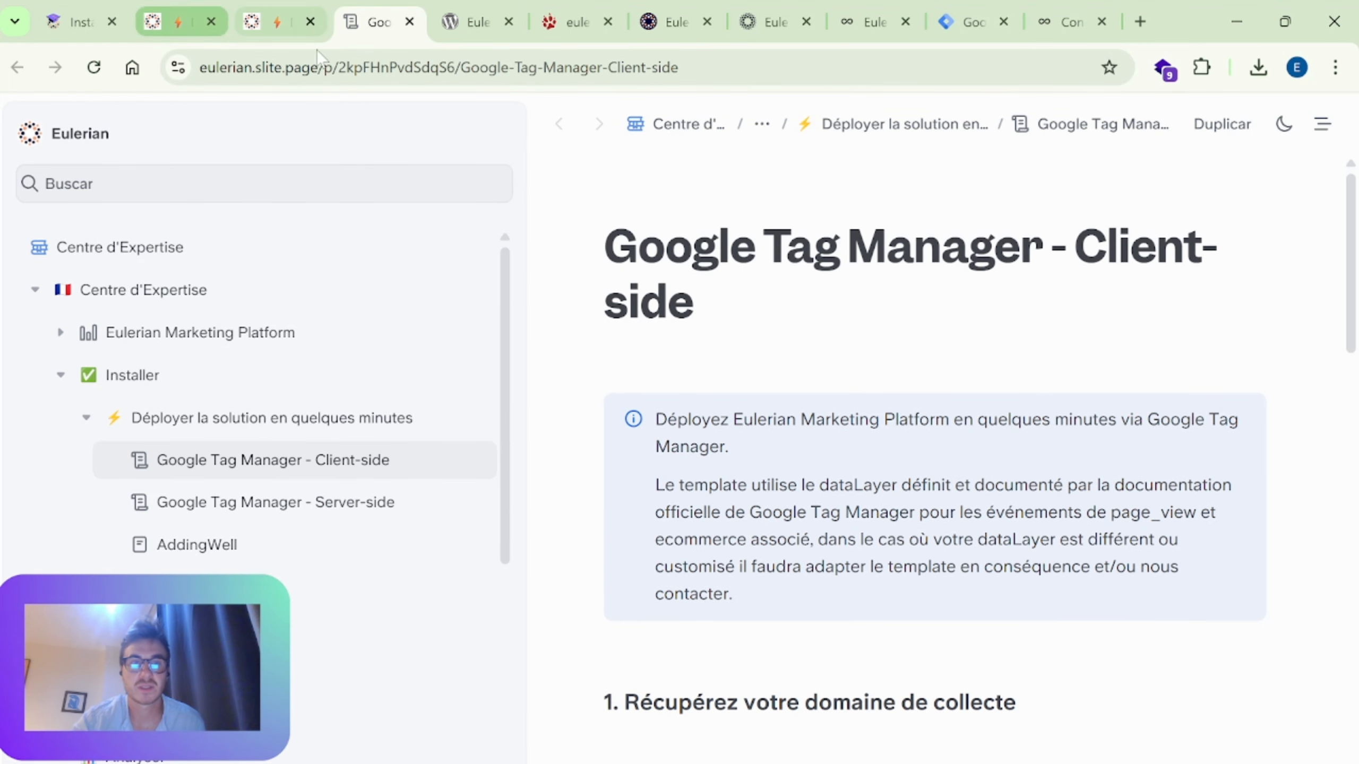
{"action": "left_click", "coordinate": [197, 418]}
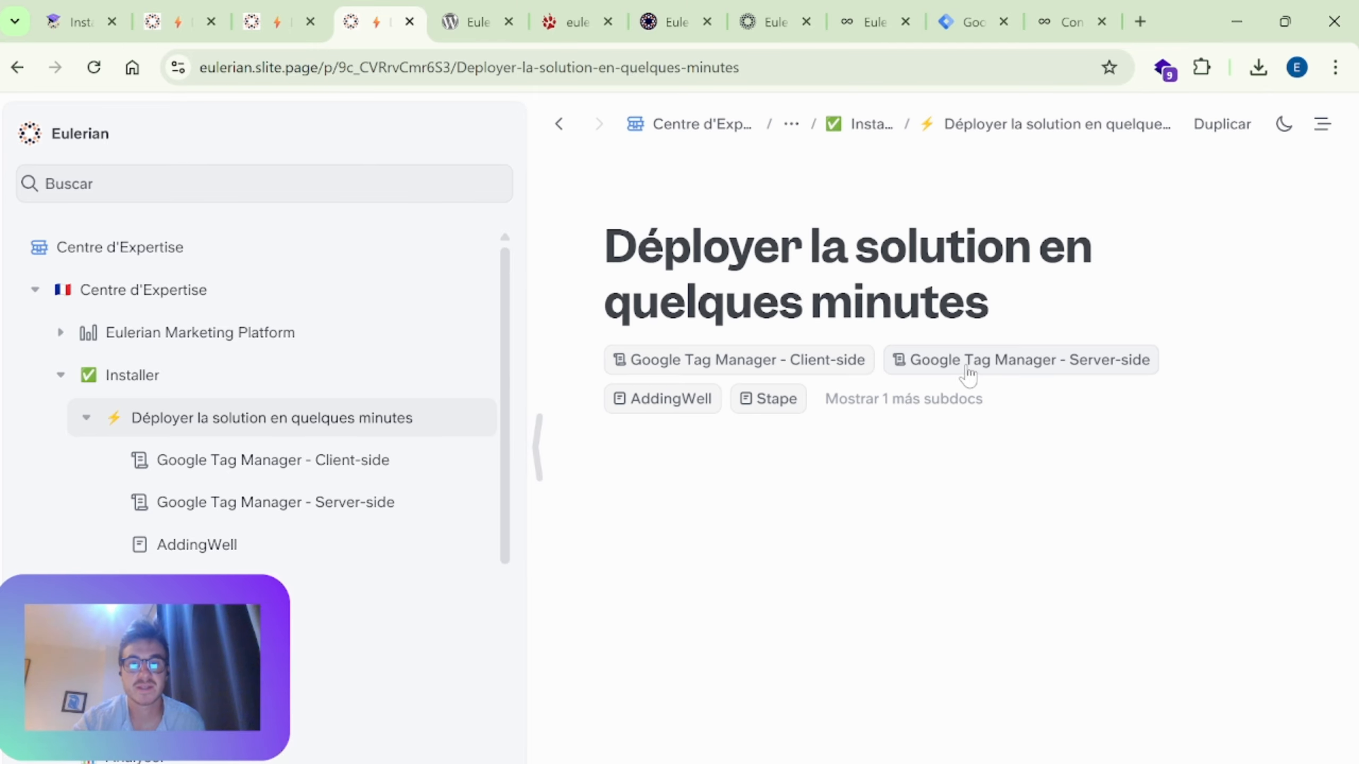
{"action": "scroll", "coordinate": [957, 368], "scroll_direction": "down", "scroll_amount": 10}
{"action": "scroll", "coordinate": [722, 295], "scroll_direction": "up", "scroll_amount": 2}
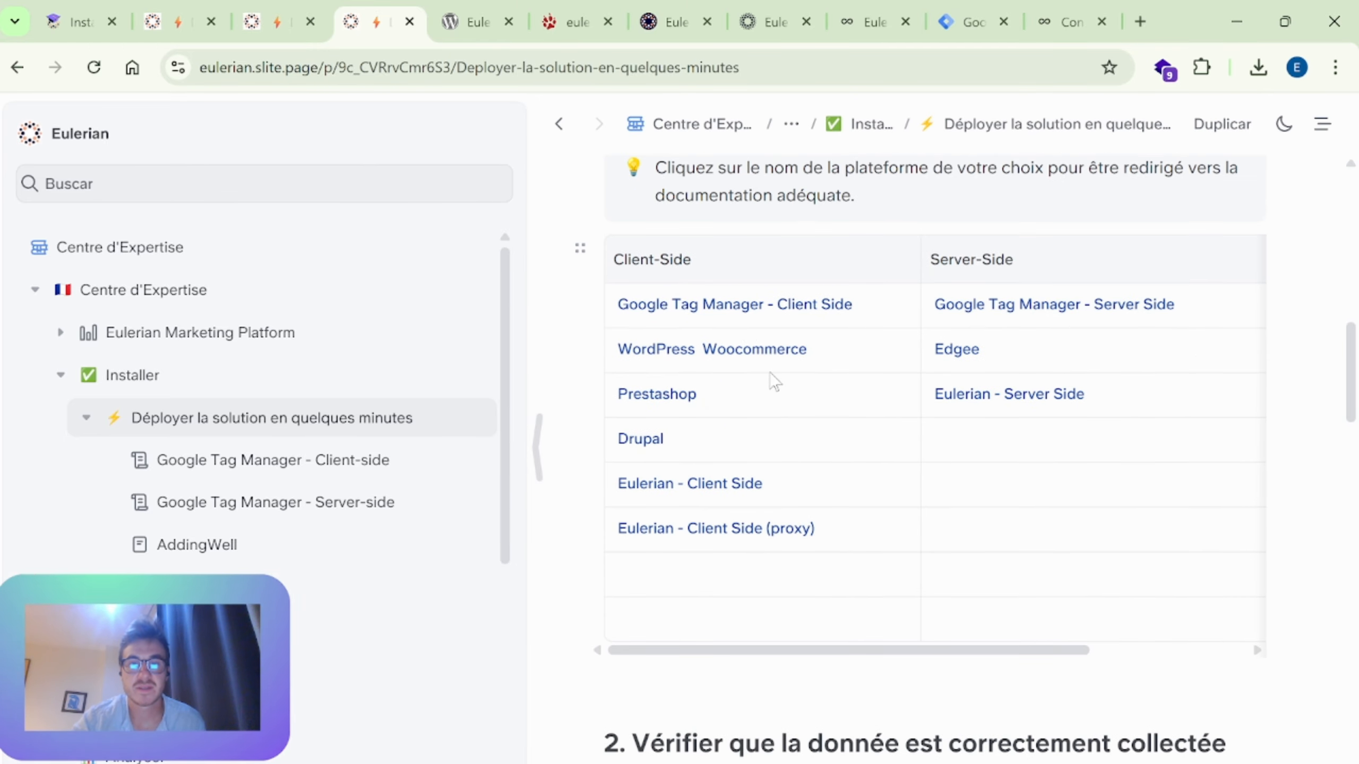
{"action": "left_click", "coordinate": [759, 351]}
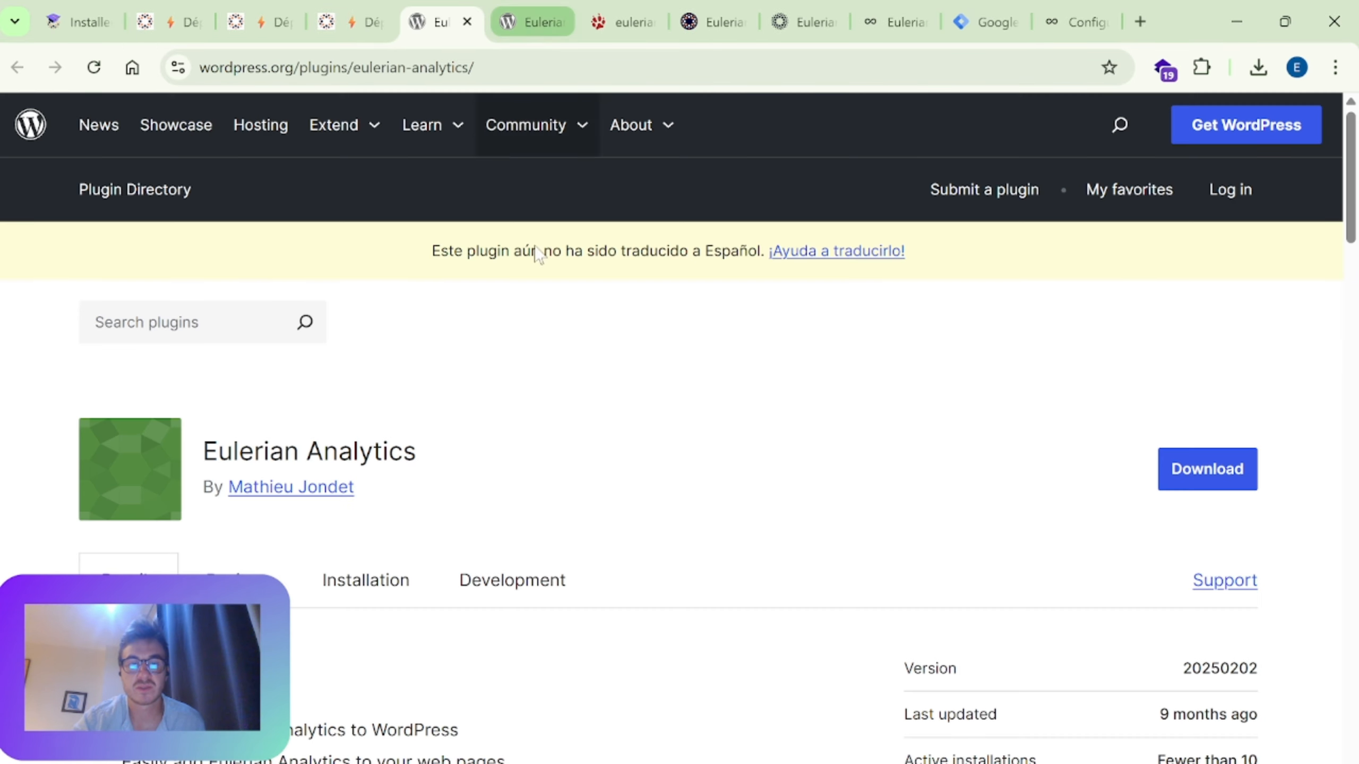
Step: Examine the Eulerian Analytics plugin page's description, enabling steps, feature support and general features
{"action": "scroll", "coordinate": [535, 251], "scroll_direction": "down", "scroll_amount": 4}
{"action": "scroll", "coordinate": [416, 455], "scroll_direction": "down", "scroll_amount": 10}
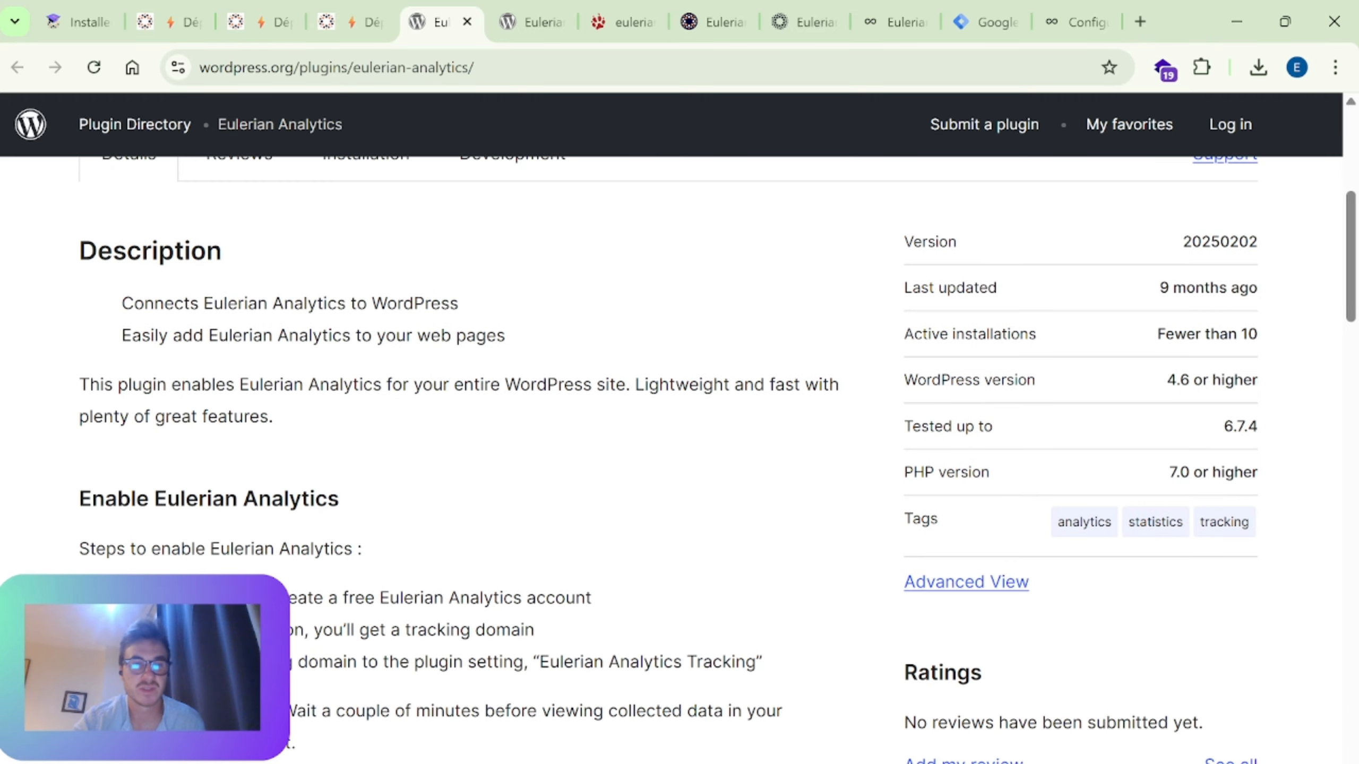
{"action": "scroll", "coordinate": [439, 425], "scroll_direction": "down", "scroll_amount": 6}
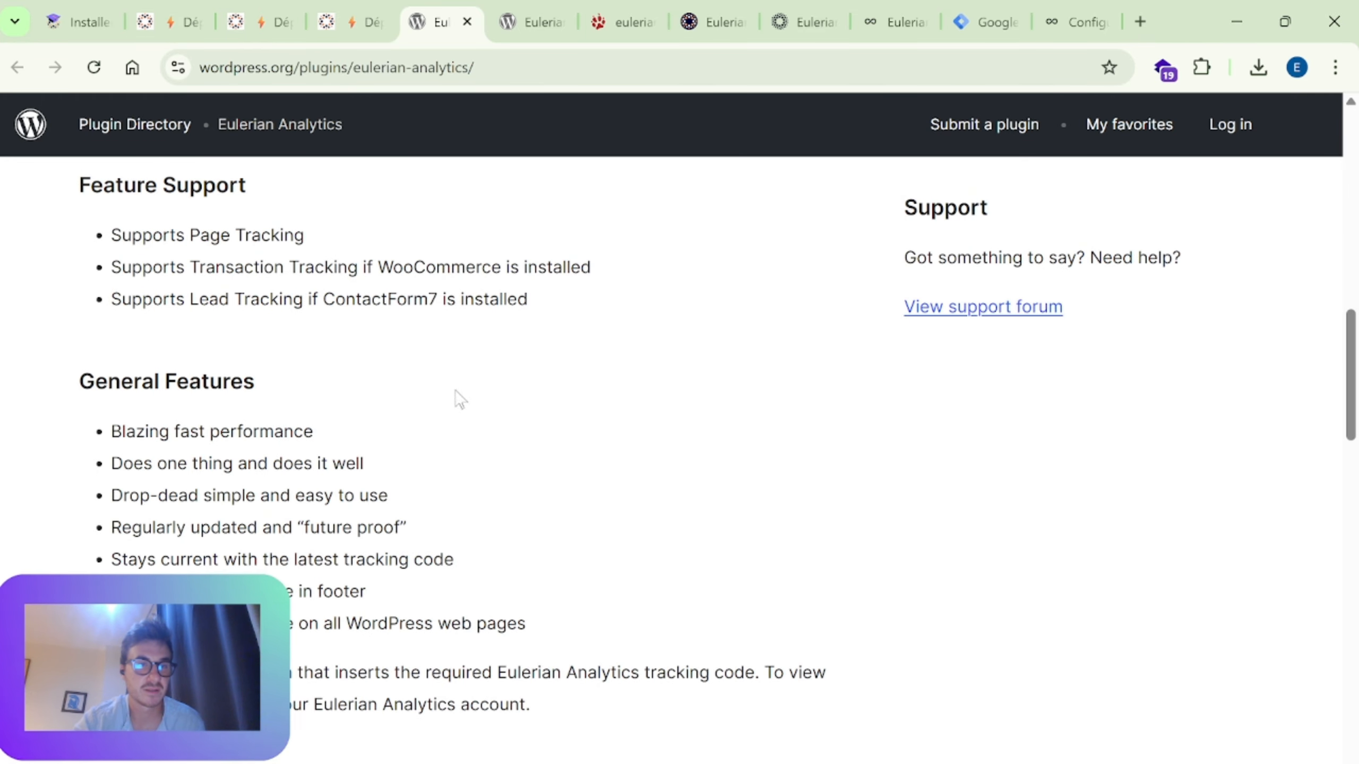
{"action": "scroll", "coordinate": [465, 396], "scroll_direction": "down", "scroll_amount": 19}
{"action": "scroll", "coordinate": [481, 391], "scroll_direction": "up", "scroll_amount": 19}
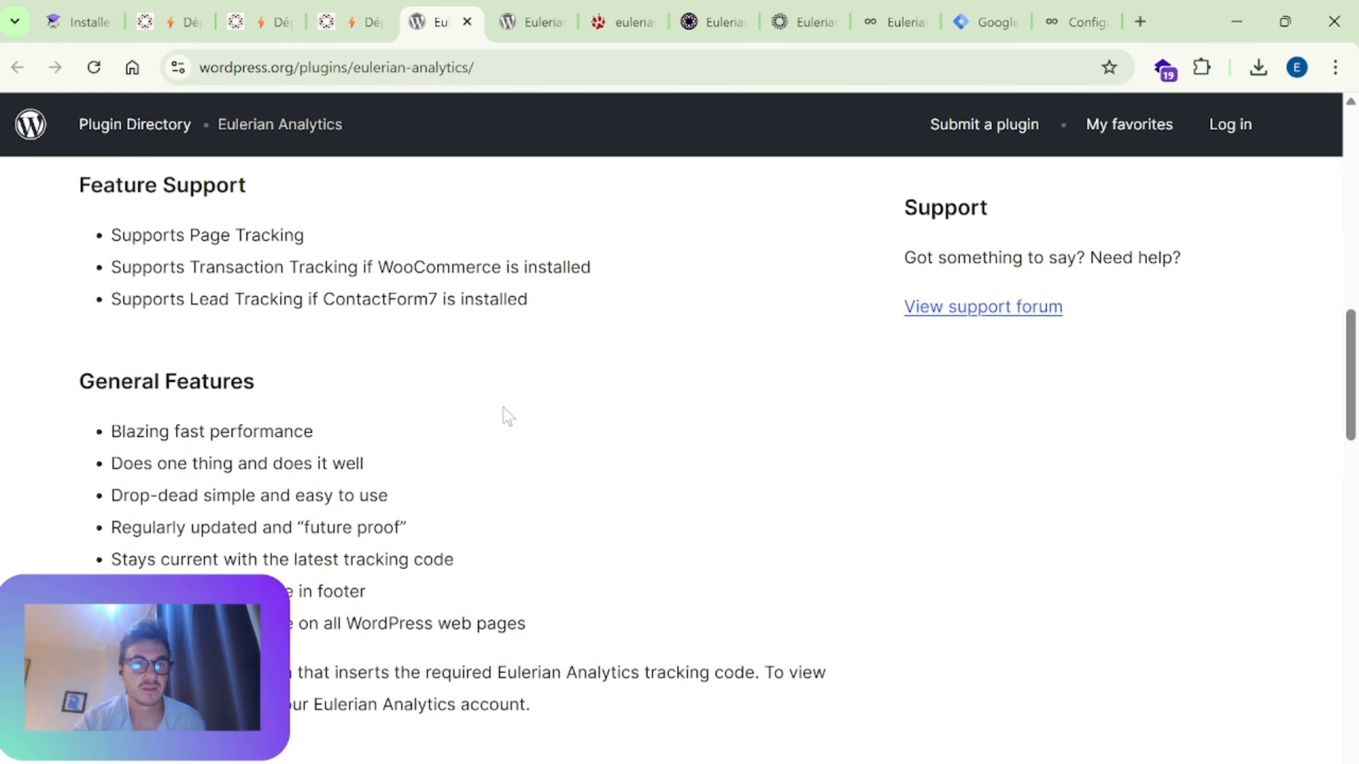
{"action": "scroll", "coordinate": [505, 412], "scroll_direction": "up", "scroll_amount": 16}
{"action": "scroll", "coordinate": [507, 418], "scroll_direction": "down", "scroll_amount": 6}
{"action": "scroll", "coordinate": [511, 411], "scroll_direction": "up", "scroll_amount": 6}
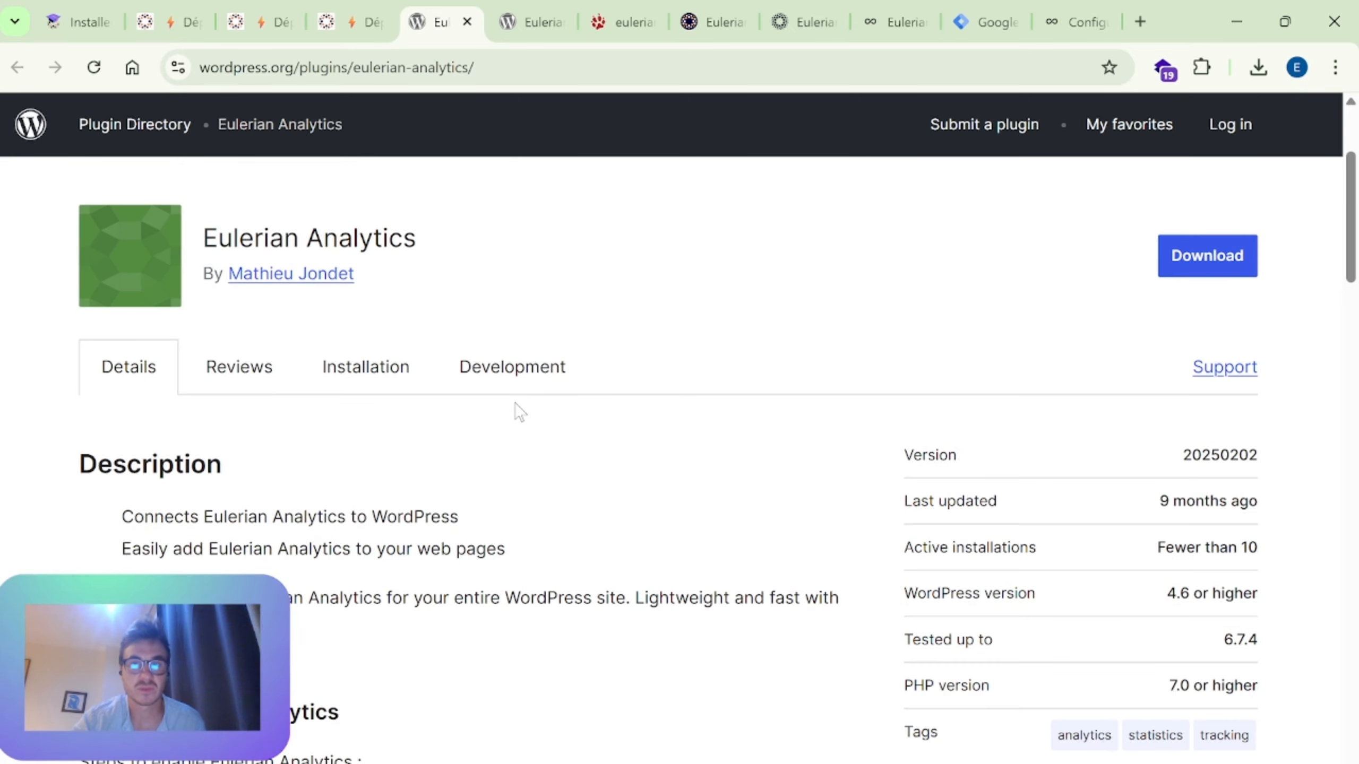
{"action": "scroll", "coordinate": [519, 412], "scroll_direction": "down", "scroll_amount": 4}
{"action": "scroll", "coordinate": [516, 403], "scroll_direction": "down", "scroll_amount": 6}
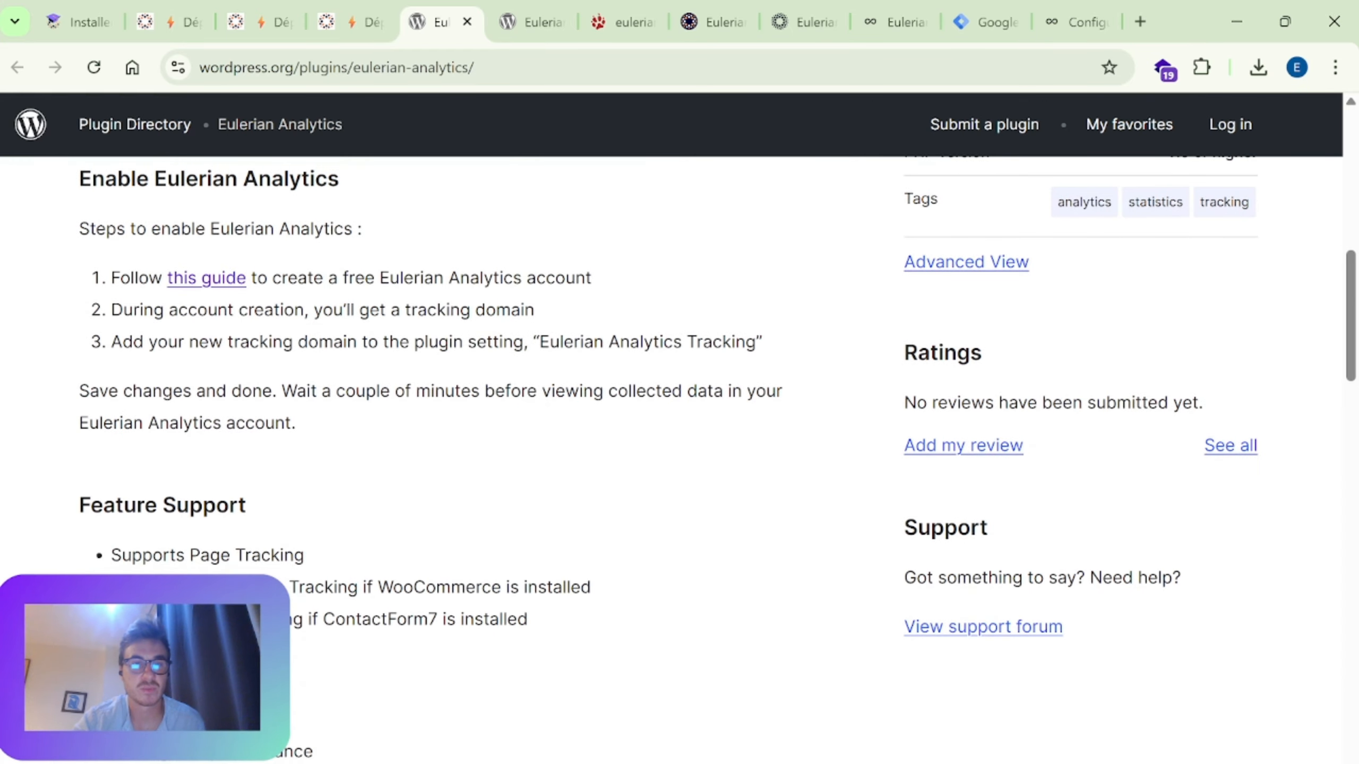
Step: Highlight "WooCommerce" and "ContactForm7" alternately in the plugin's Feature Support list
{"action": "scroll", "coordinate": [545, 336], "scroll_direction": "down", "scroll_amount": 4}
{"action": "left_click_drag", "start_coordinate": [379, 373], "coordinate": [518, 373]}
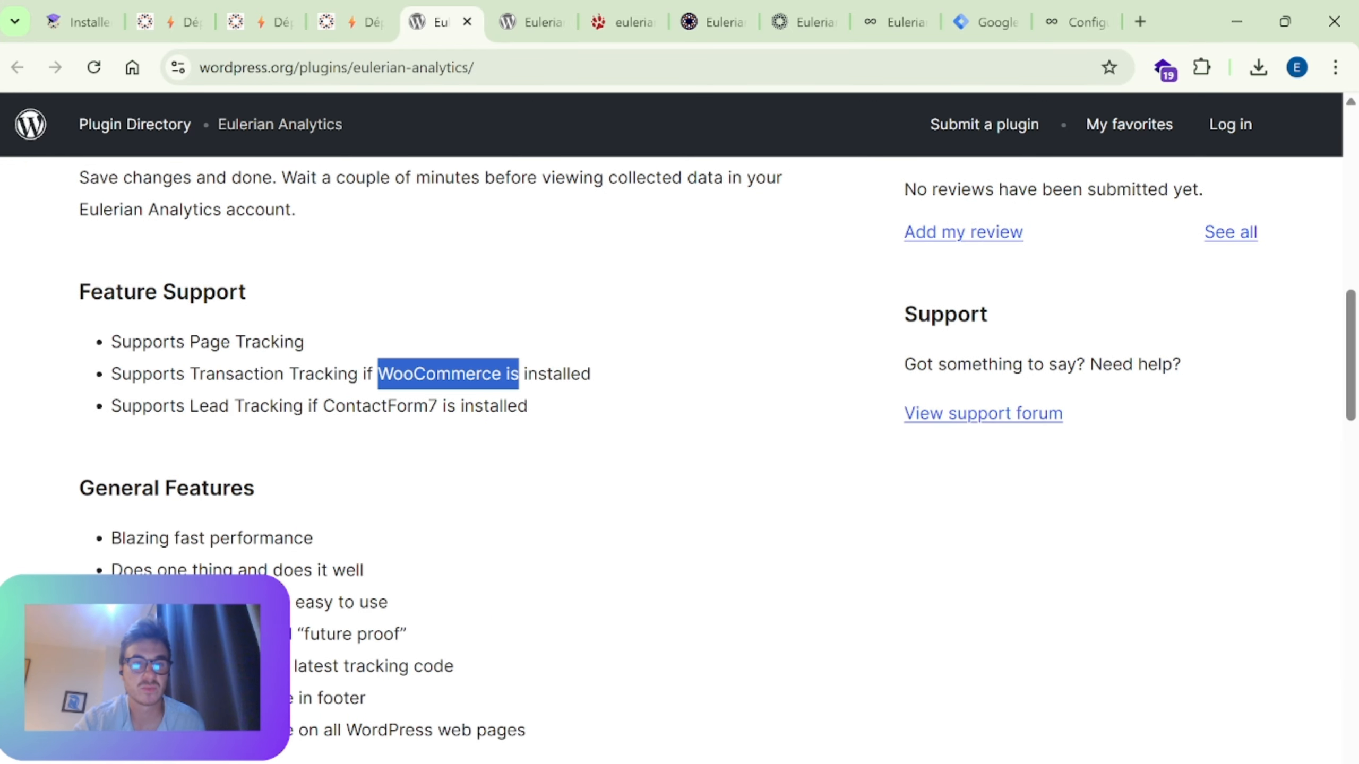
{"action": "double_click", "coordinate": [380, 406]}
{"action": "double_click", "coordinate": [446, 375]}
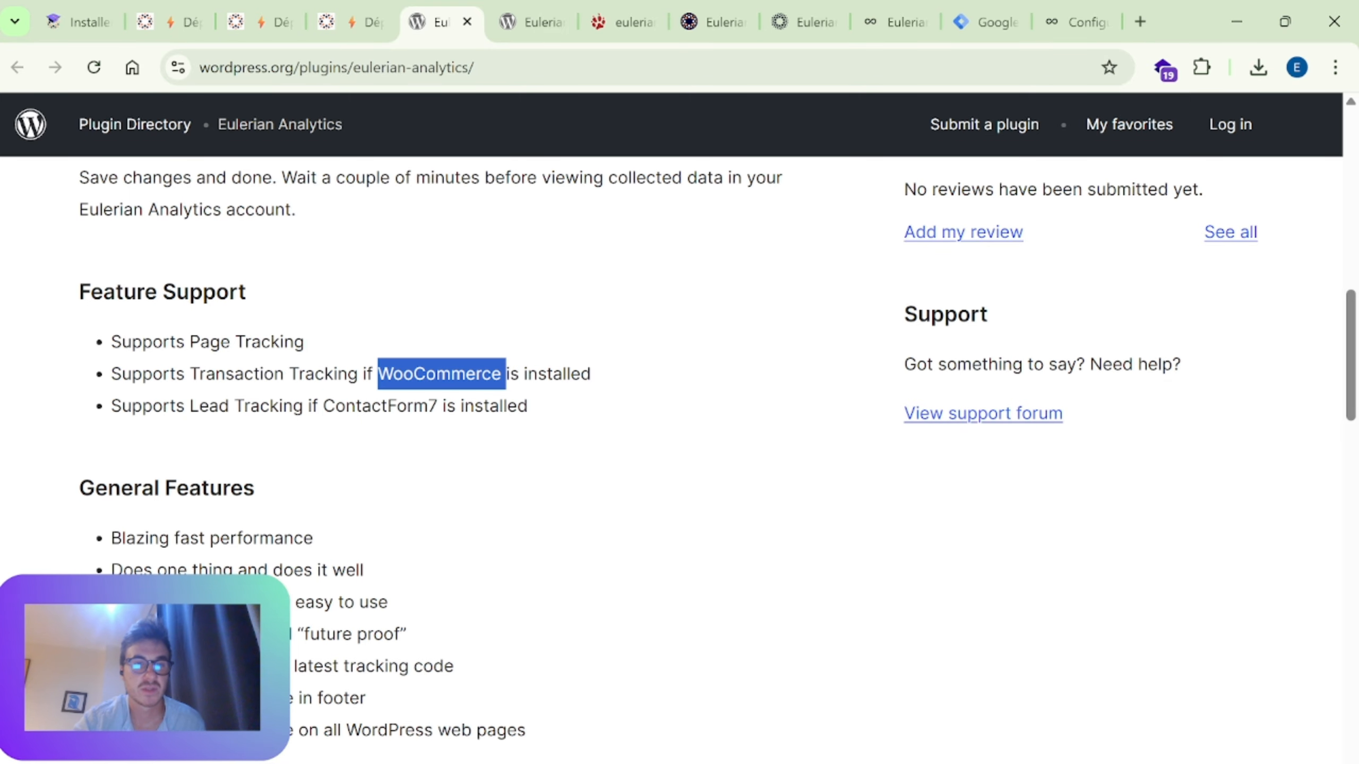
{"action": "double_click", "coordinate": [422, 407]}
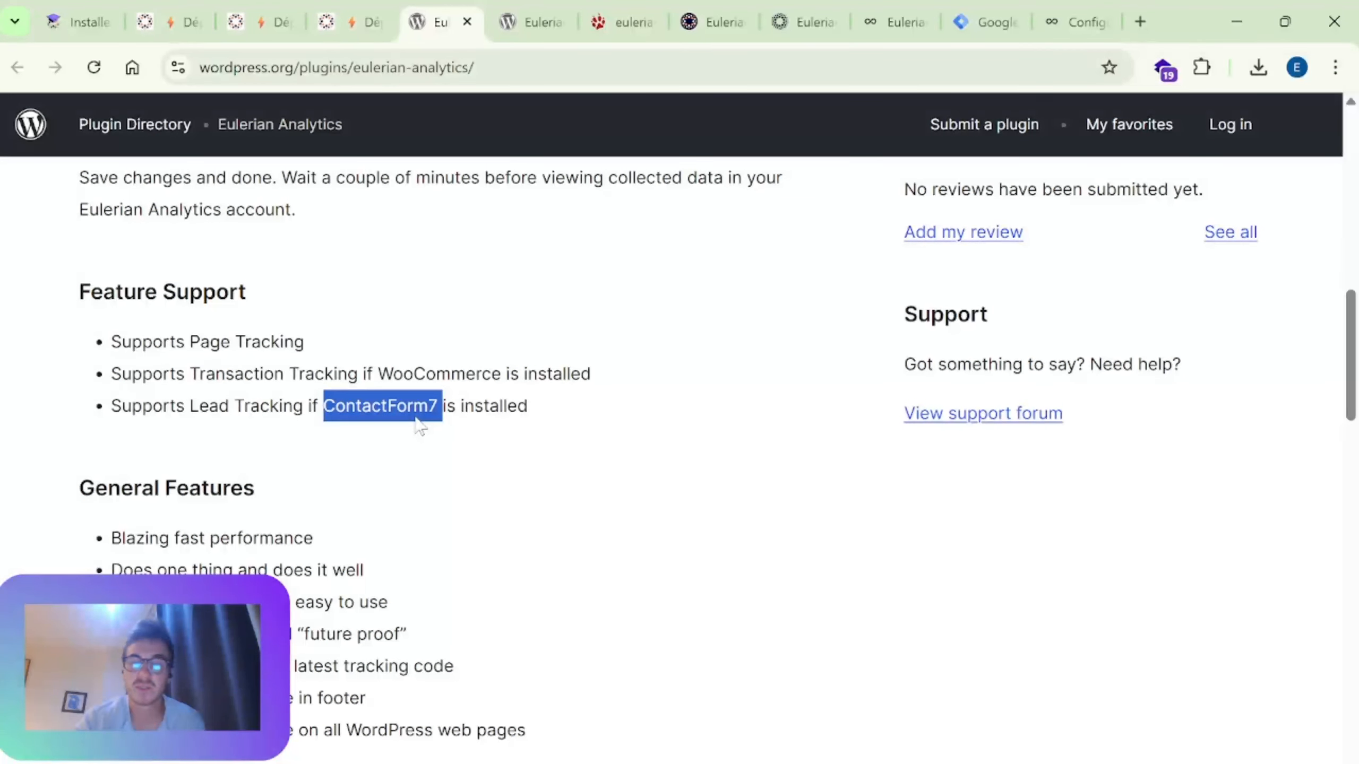
{"action": "double_click", "coordinate": [421, 376]}
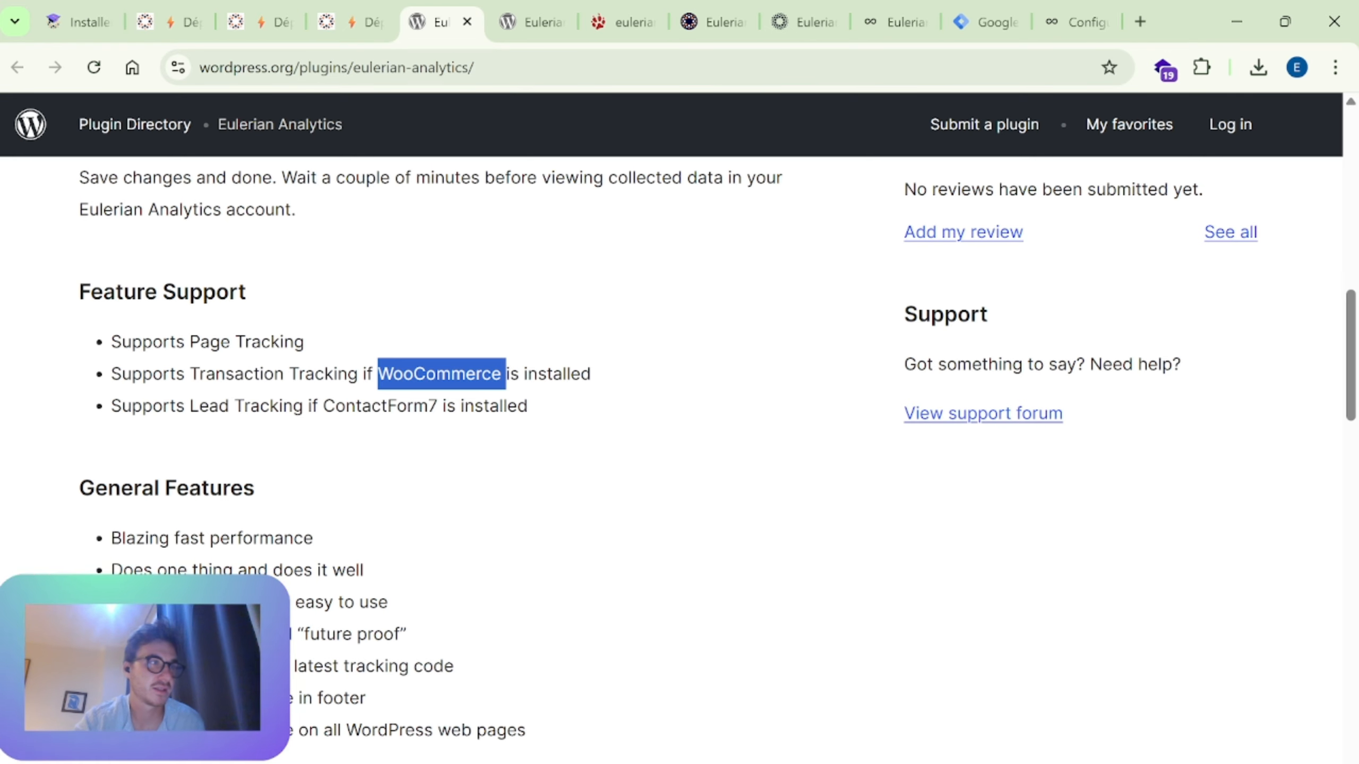
Step: Highlight key words in the lead, transaction and page tracking entries of the Feature Support list, and clear the selection
{"action": "scroll", "coordinate": [422, 388], "scroll_direction": "down", "scroll_amount": 5}
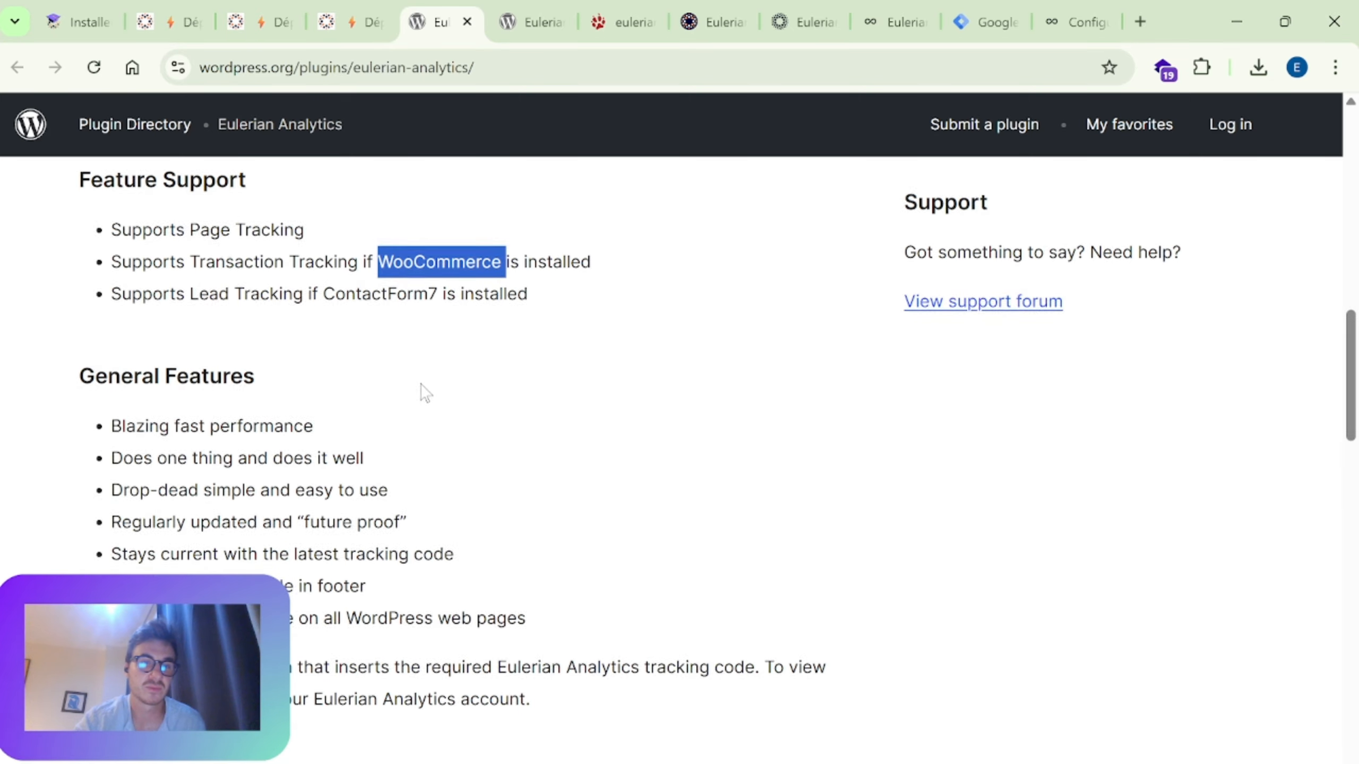
{"action": "scroll", "coordinate": [421, 388], "scroll_direction": "up", "scroll_amount": 5}
{"action": "double_click", "coordinate": [406, 408]}
{"action": "scroll", "coordinate": [406, 434], "scroll_direction": "down", "scroll_amount": 6}
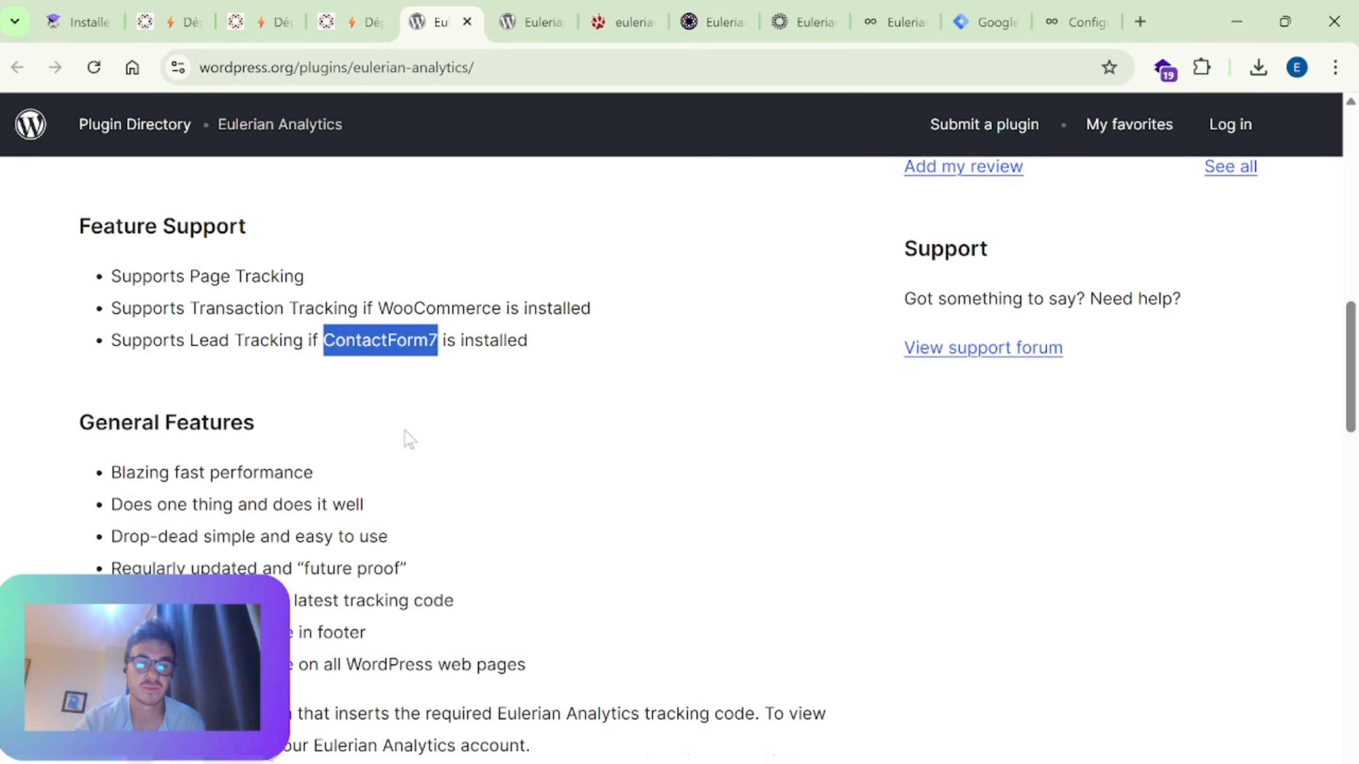
{"action": "scroll", "coordinate": [405, 440], "scroll_direction": "up", "scroll_amount": 10}
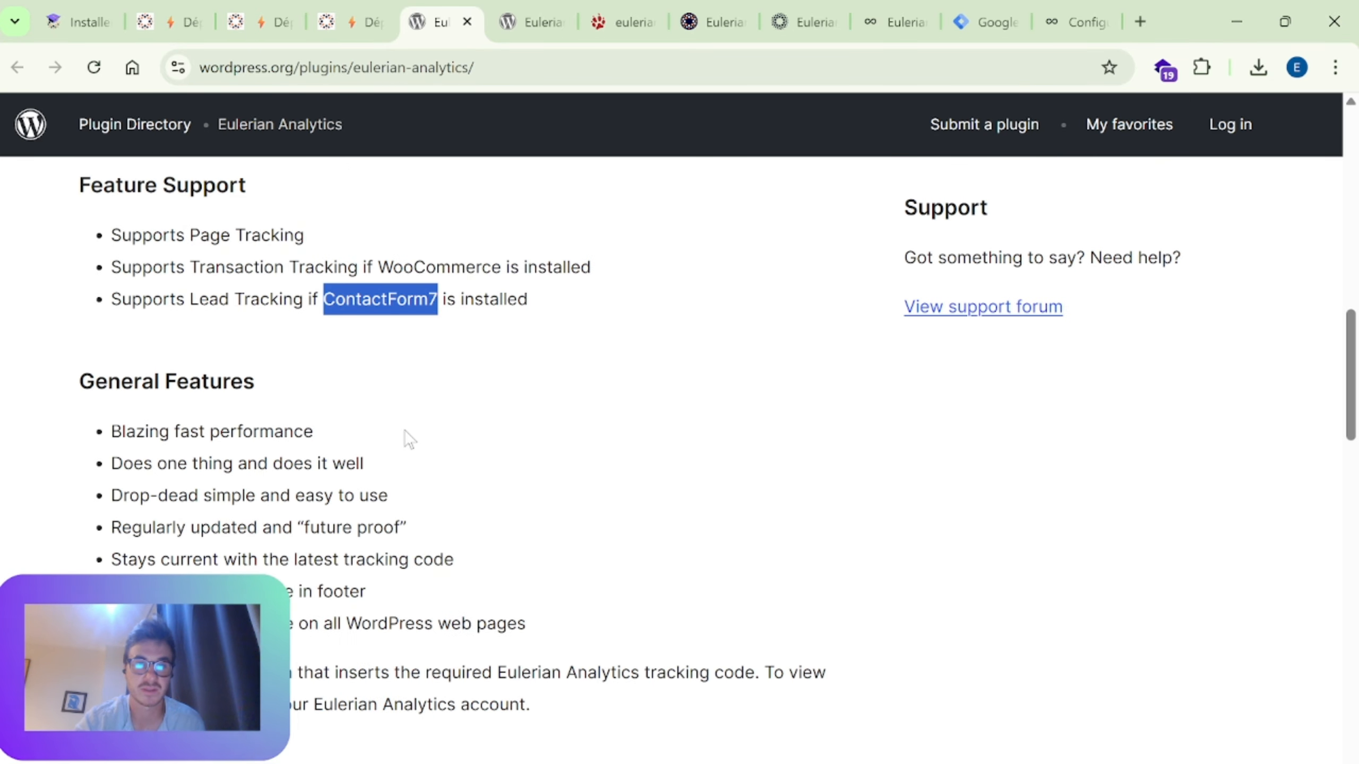
{"action": "scroll", "coordinate": [443, 567], "scroll_direction": "down", "scroll_amount": 3}
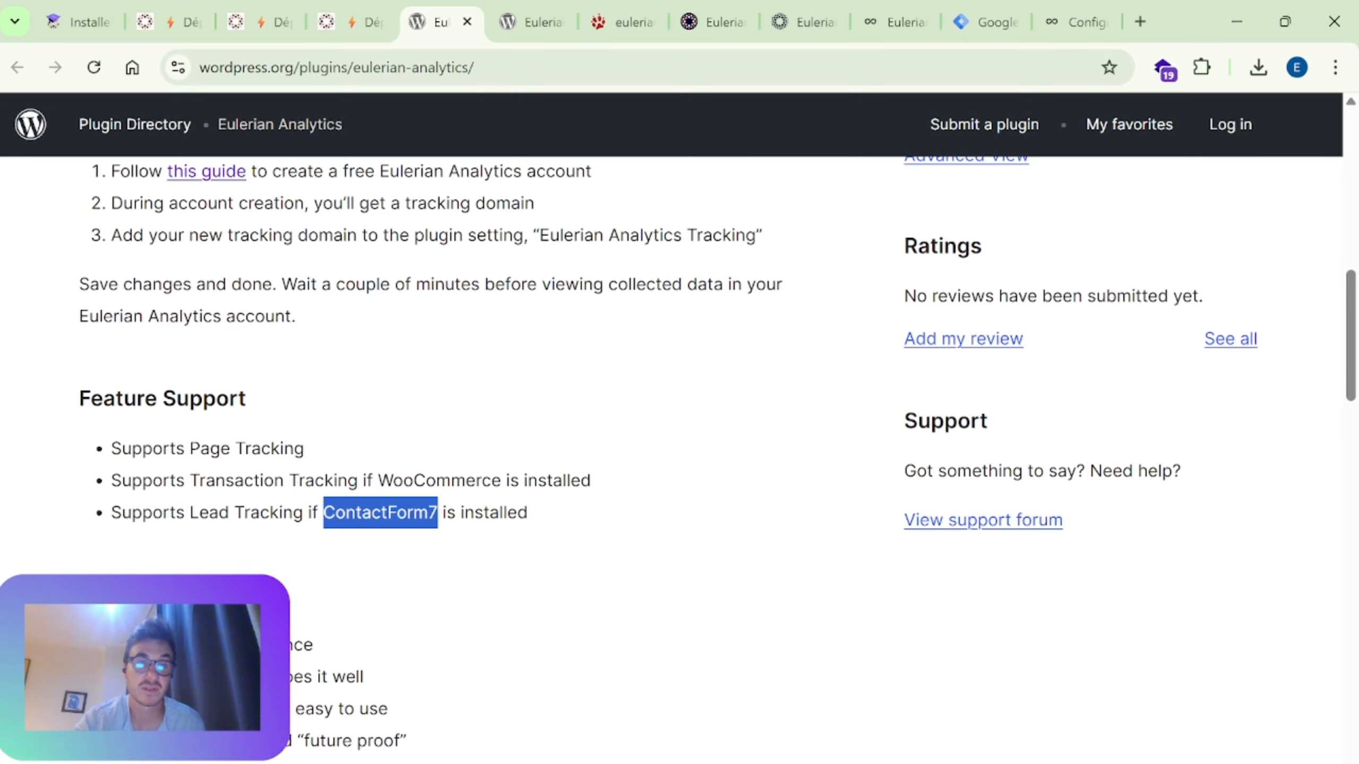
{"action": "left_click_drag", "start_coordinate": [379, 480], "coordinate": [509, 480]}
{"action": "left_click", "coordinate": [509, 481]}
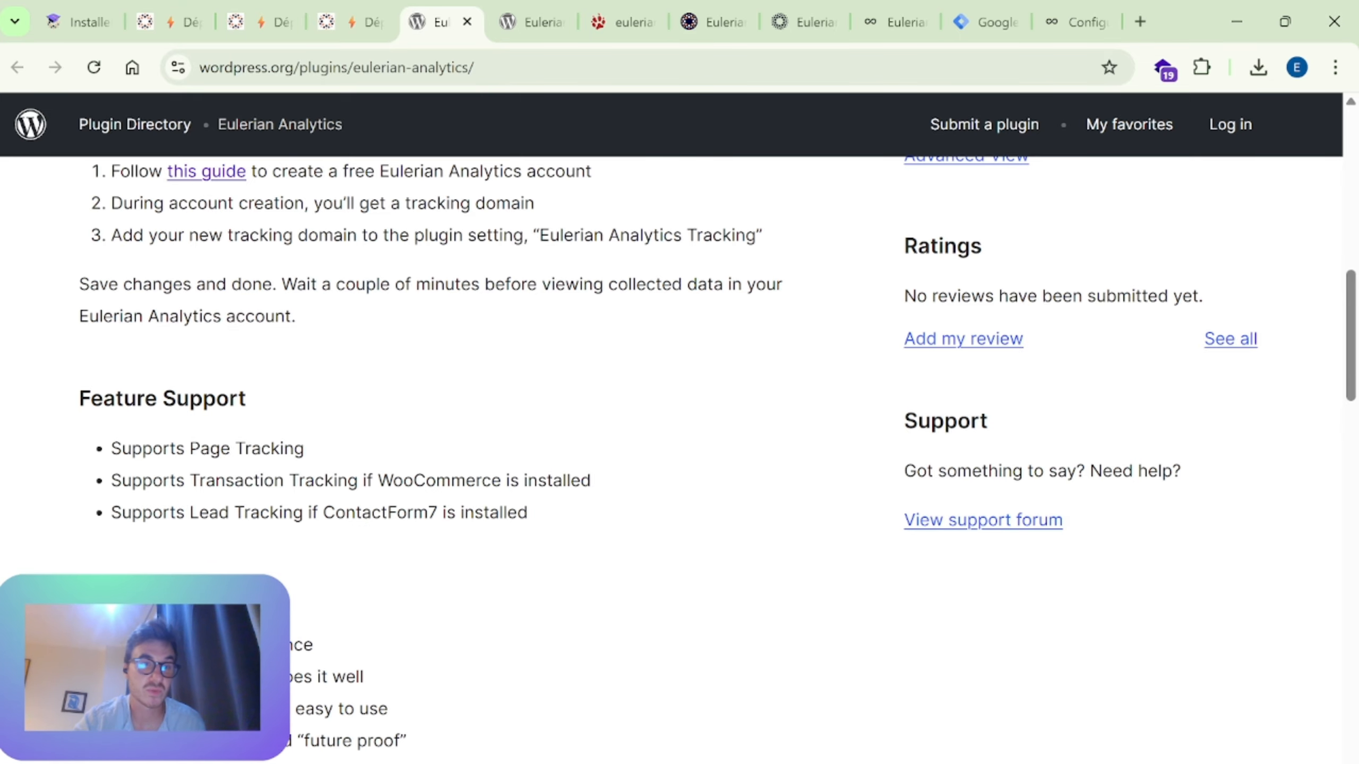
{"action": "left_click_drag", "start_coordinate": [190, 449], "coordinate": [251, 448]}
{"action": "left_click", "coordinate": [251, 448]}
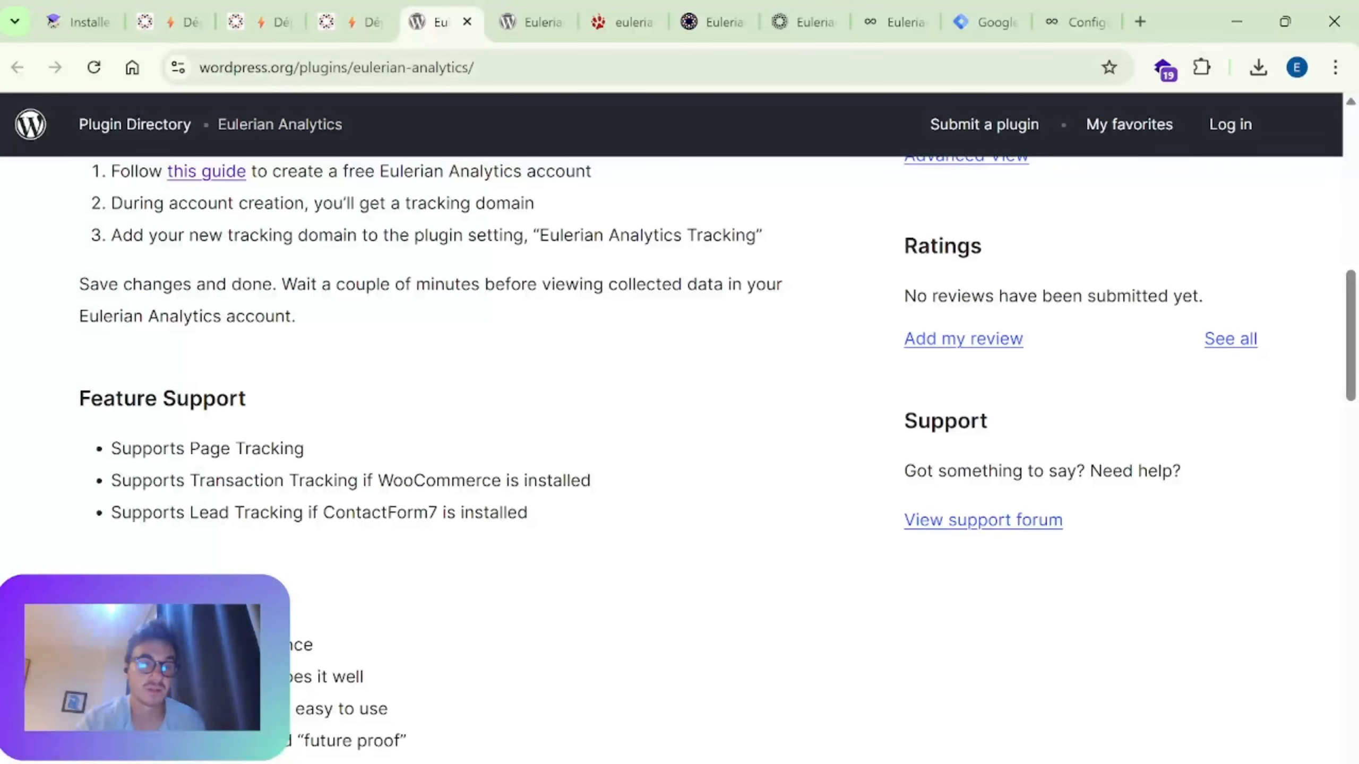
Step: Revisit the plugin's description, switch to its source file eulerian-analytics-plugin.php and review the EulerianAnalyticsPlugin class properties and constructor
{"action": "scroll", "coordinate": [328, 459], "scroll_direction": "up", "scroll_amount": 5}
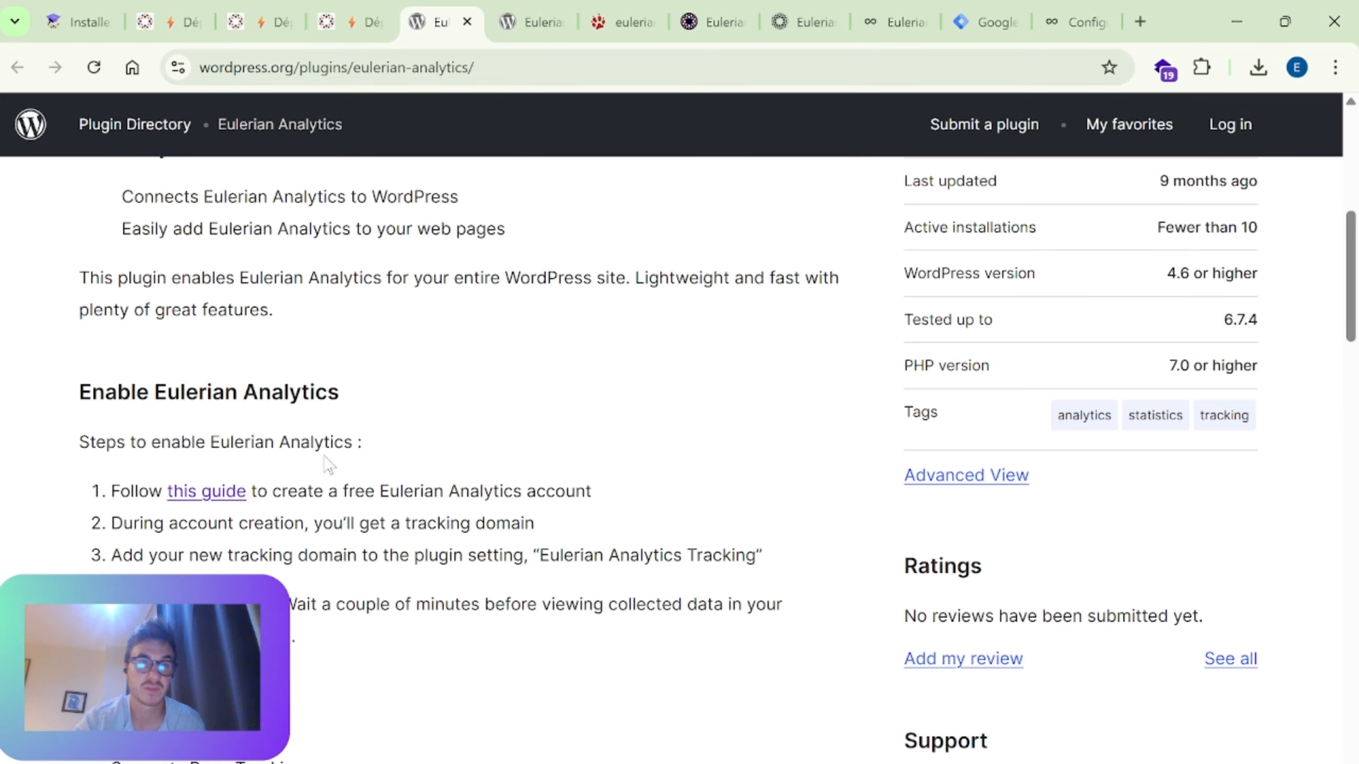
{"action": "scroll", "coordinate": [324, 468], "scroll_direction": "up", "scroll_amount": 6}
{"action": "scroll", "coordinate": [329, 476], "scroll_direction": "down", "scroll_amount": 5}
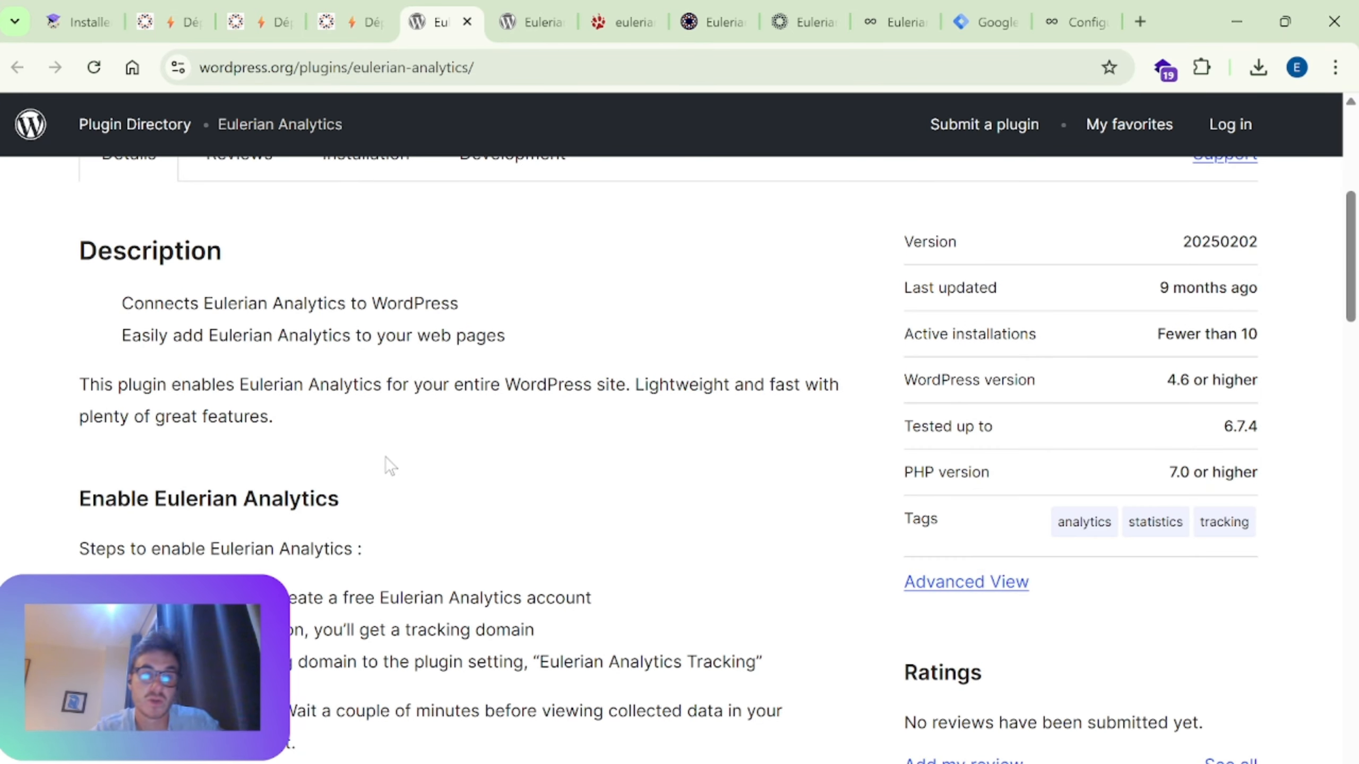
{"action": "left_click", "coordinate": [620, 21]}
{"action": "scroll", "coordinate": [464, 409], "scroll_direction": "up", "scroll_amount": 10}
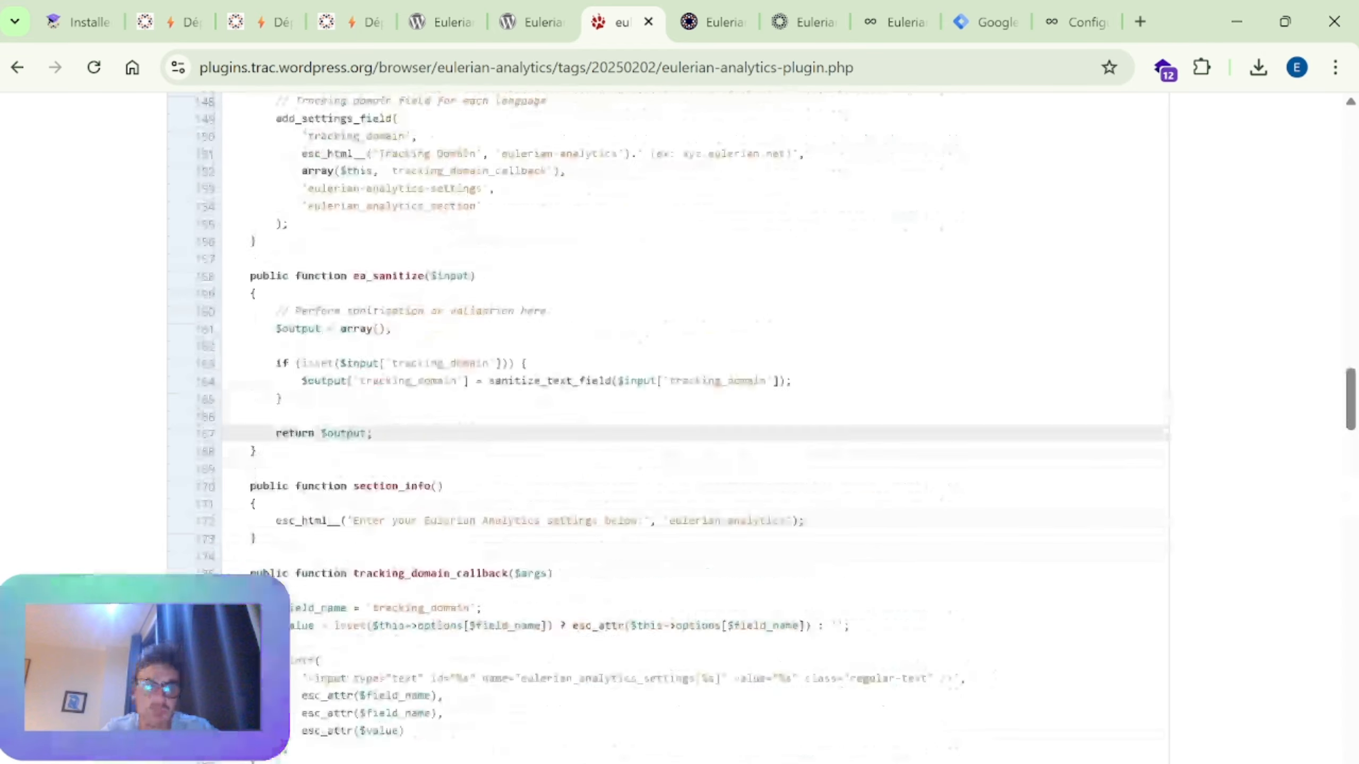
{"action": "scroll", "coordinate": [598, 467], "scroll_direction": "up", "scroll_amount": 20}
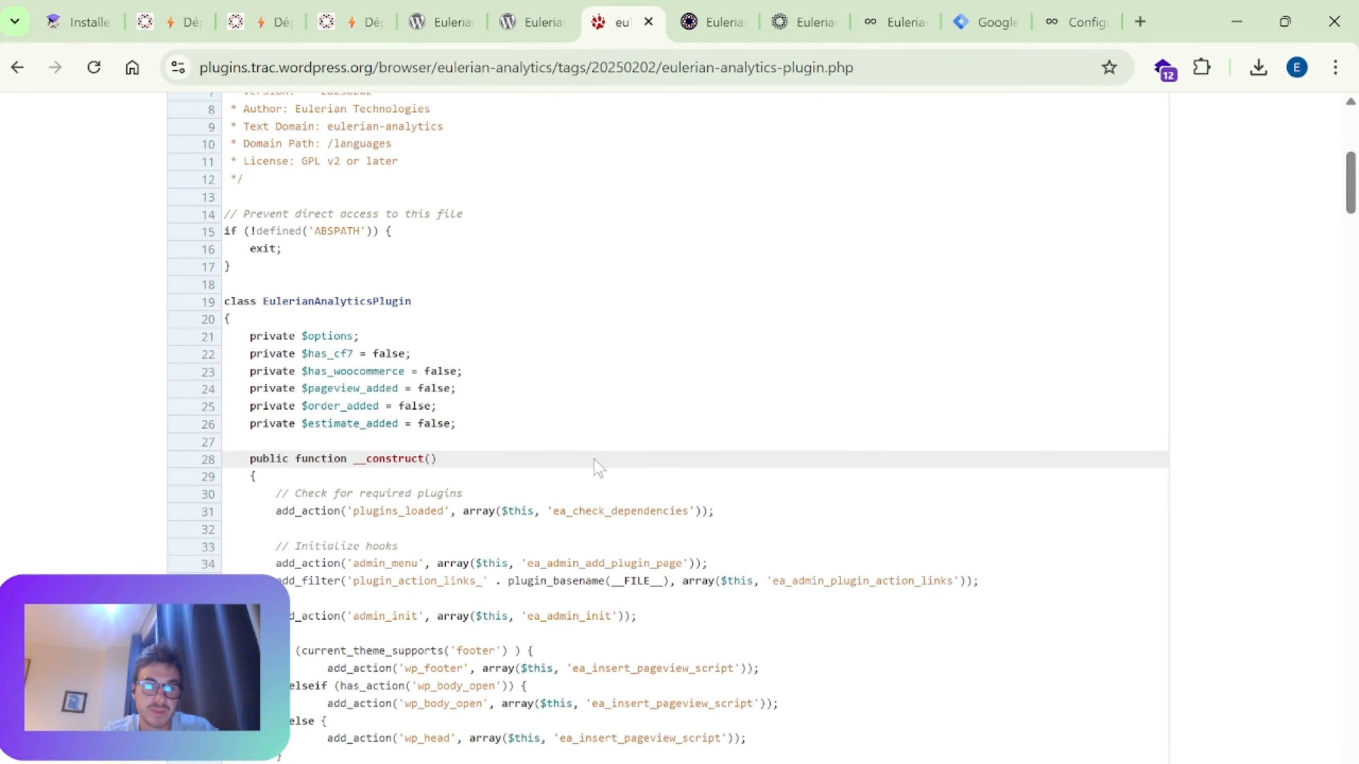
{"action": "scroll", "coordinate": [596, 459], "scroll_direction": "down", "scroll_amount": 1}
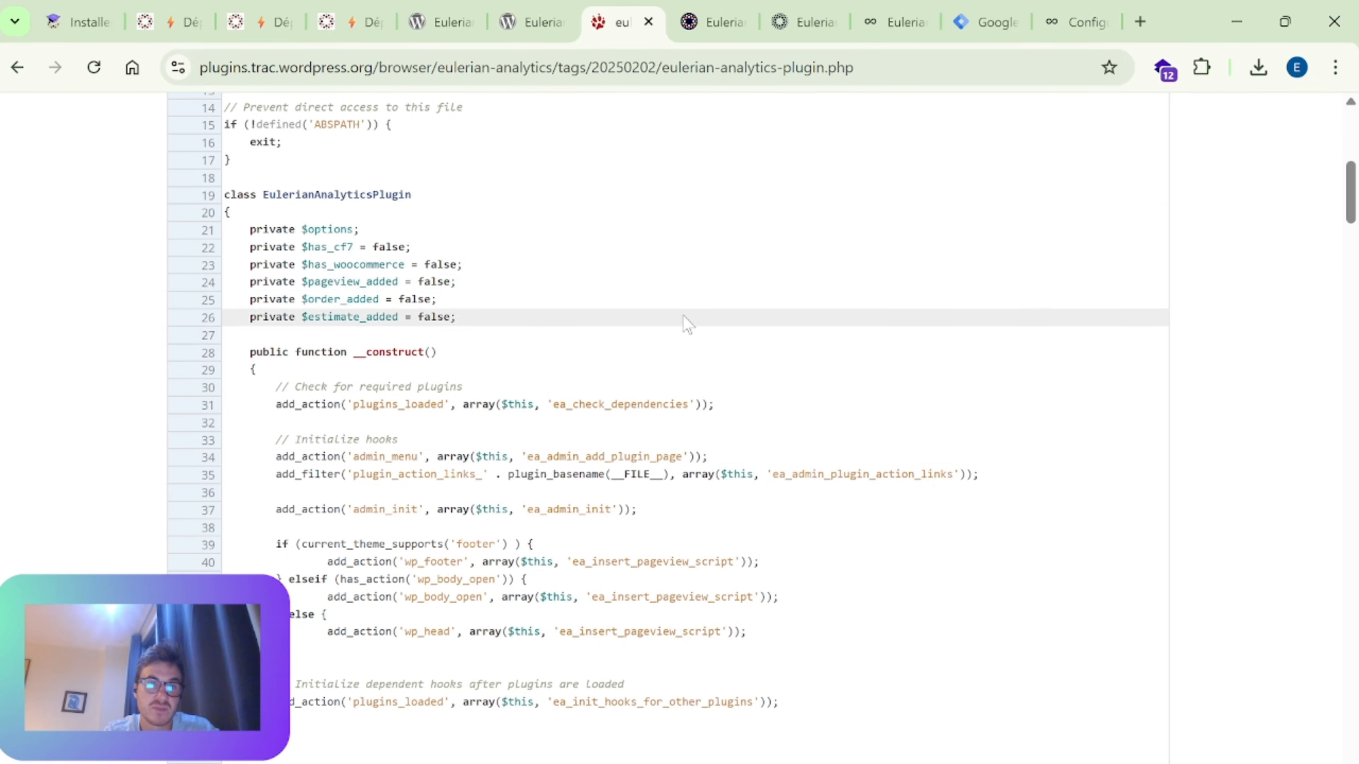
Step: Review the plugin source's dependency checks, hooks for other plugins, admin page, tracking domain setting and sanitizing functions
{"action": "scroll", "coordinate": [683, 316], "scroll_direction": "down", "scroll_amount": 1}
{"action": "scroll", "coordinate": [590, 325], "scroll_direction": "down", "scroll_amount": 3}
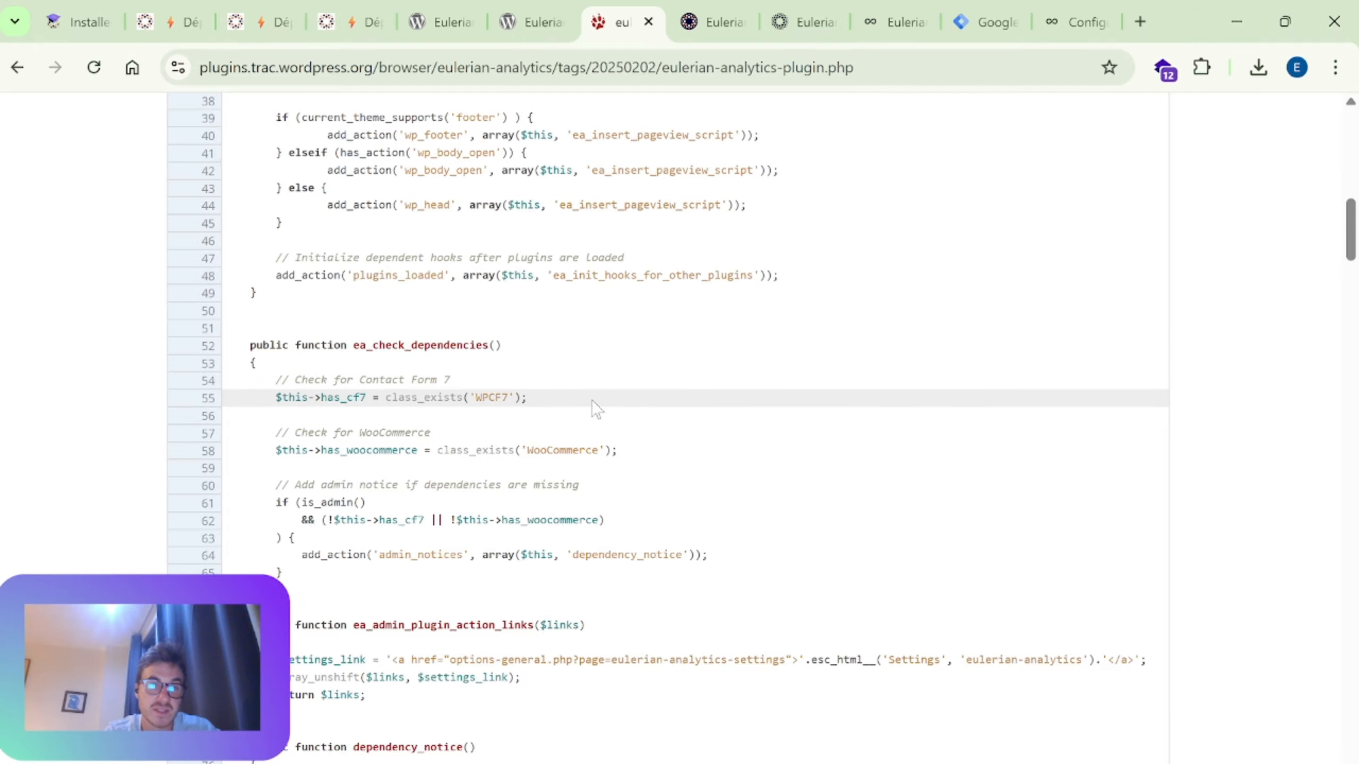
{"action": "scroll", "coordinate": [594, 406], "scroll_direction": "down", "scroll_amount": 3}
{"action": "scroll", "coordinate": [608, 446], "scroll_direction": "down", "scroll_amount": 4}
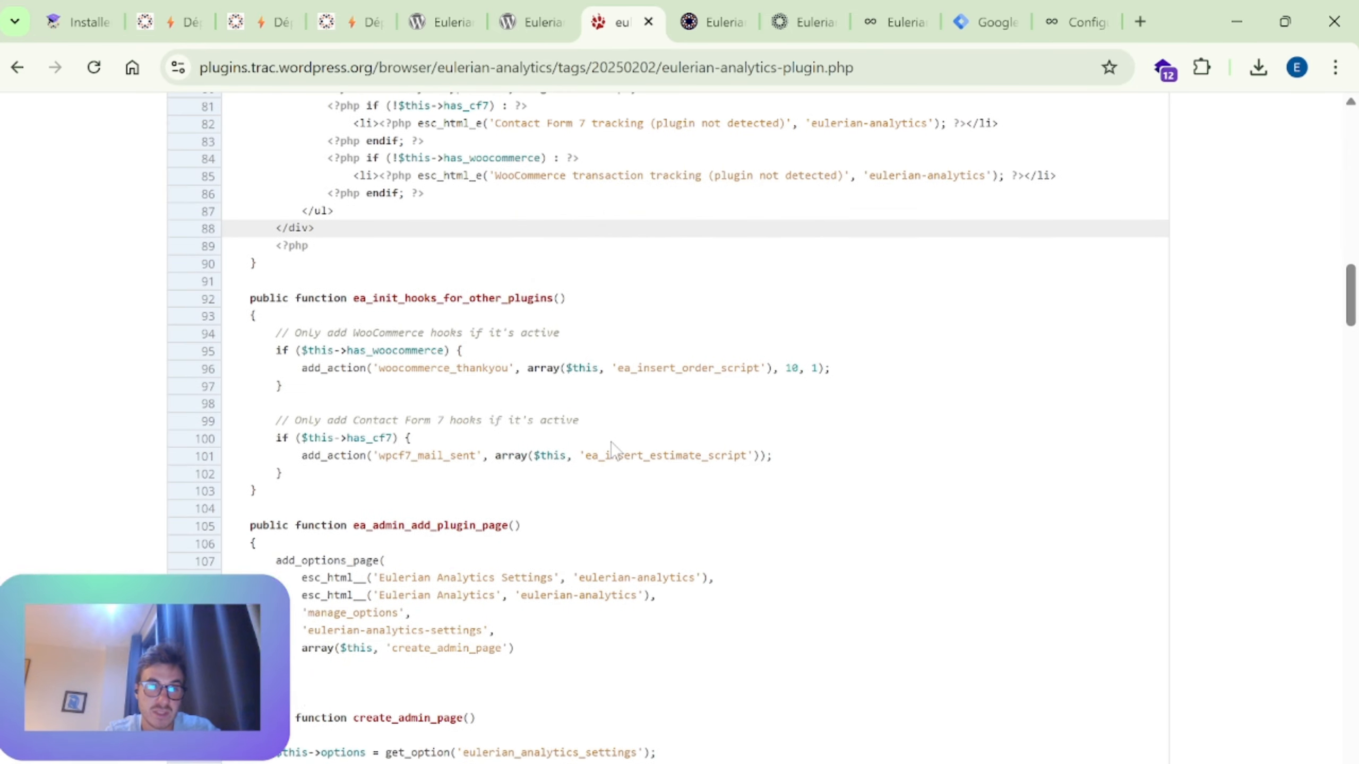
{"action": "scroll", "coordinate": [610, 442], "scroll_direction": "down", "scroll_amount": 3}
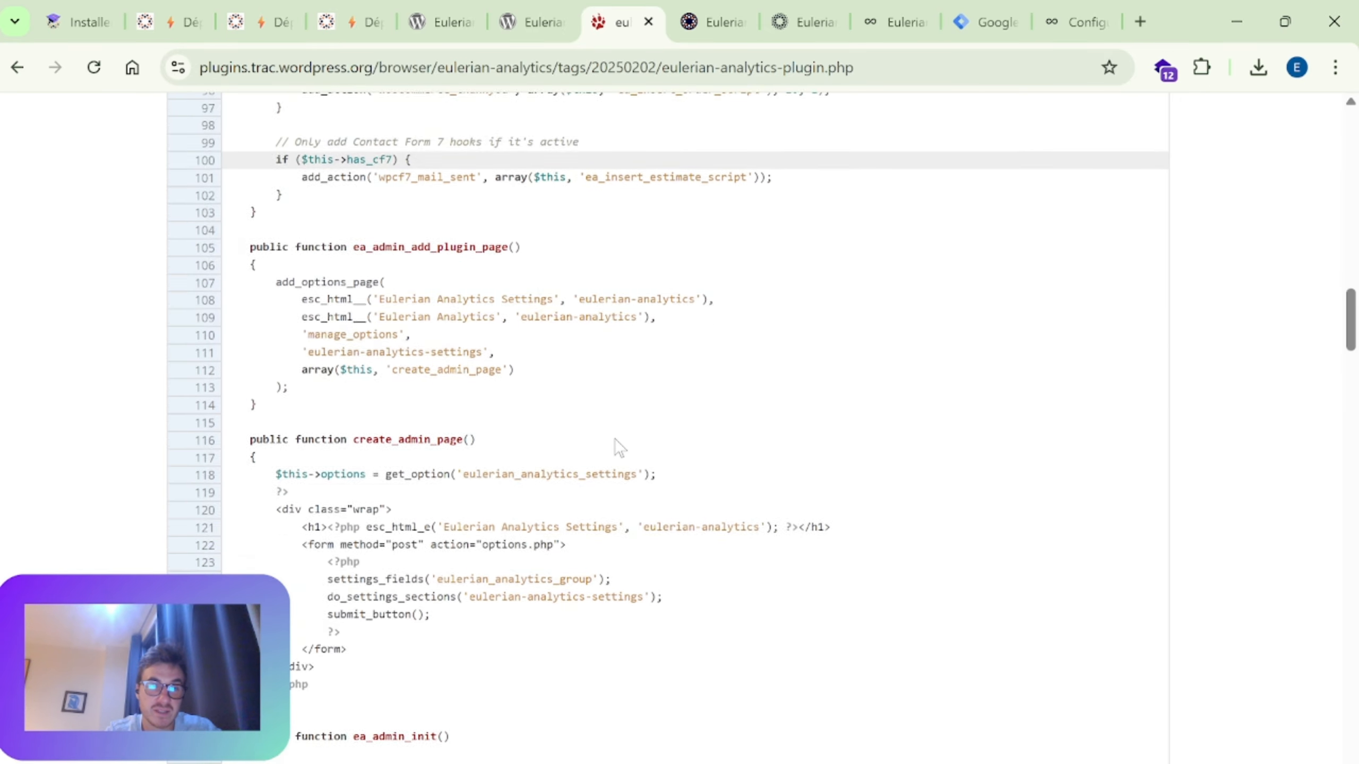
{"action": "scroll", "coordinate": [619, 447], "scroll_direction": "down", "scroll_amount": 5}
{"action": "scroll", "coordinate": [619, 447], "scroll_direction": "down", "scroll_amount": 3}
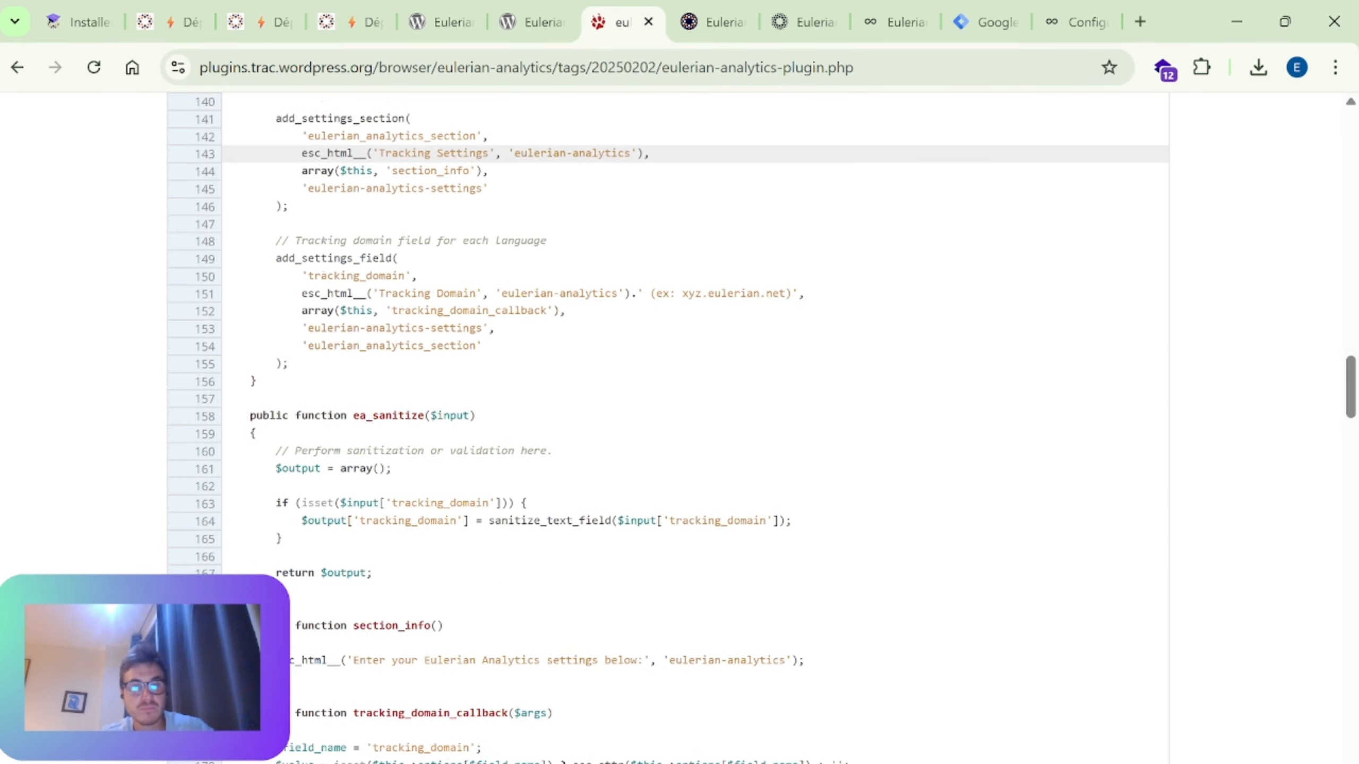
{"action": "scroll", "coordinate": [708, 438], "scroll_direction": "down", "scroll_amount": 3}
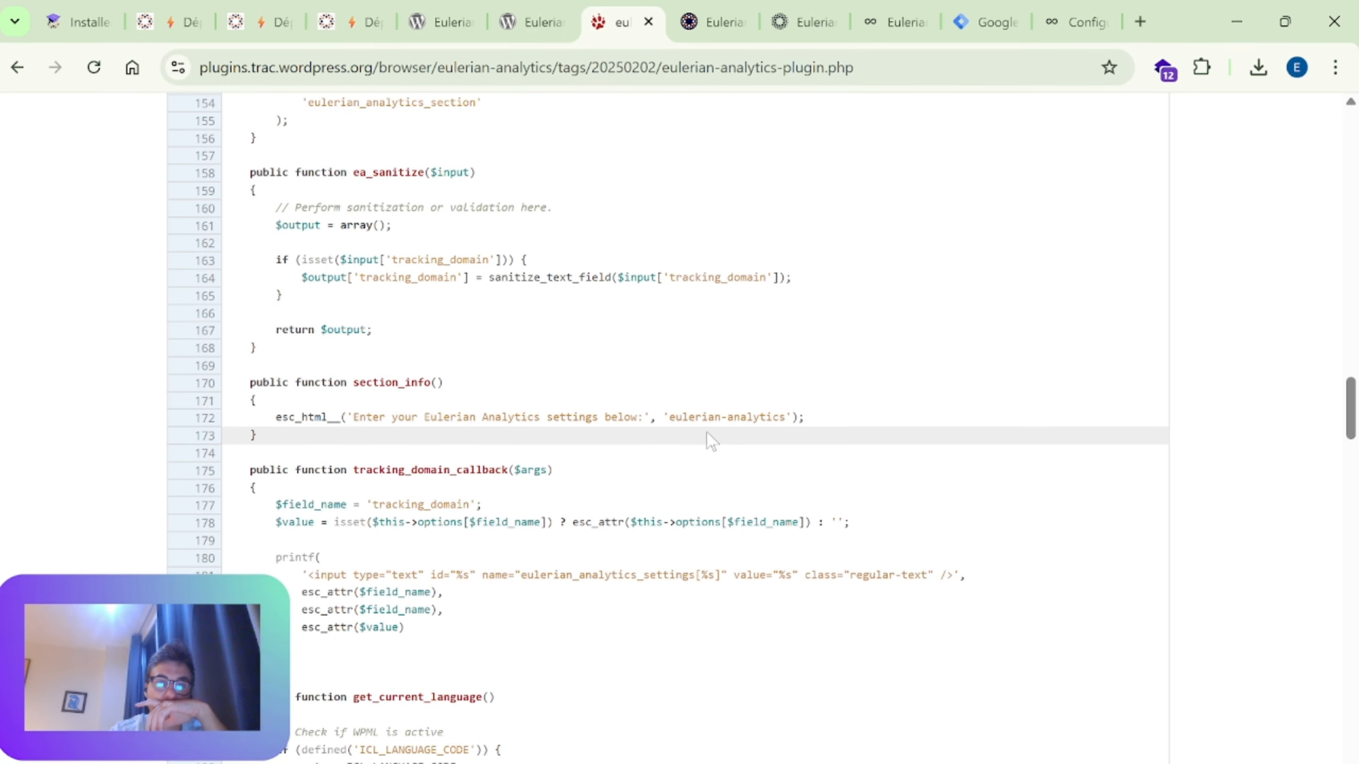
Step: Highlight the ea.js script address built from ea_get_tracking_domain() in the ea_enqueue_script function, and clear the selection
{"action": "scroll", "coordinate": [708, 436], "scroll_direction": "down", "scroll_amount": 10}
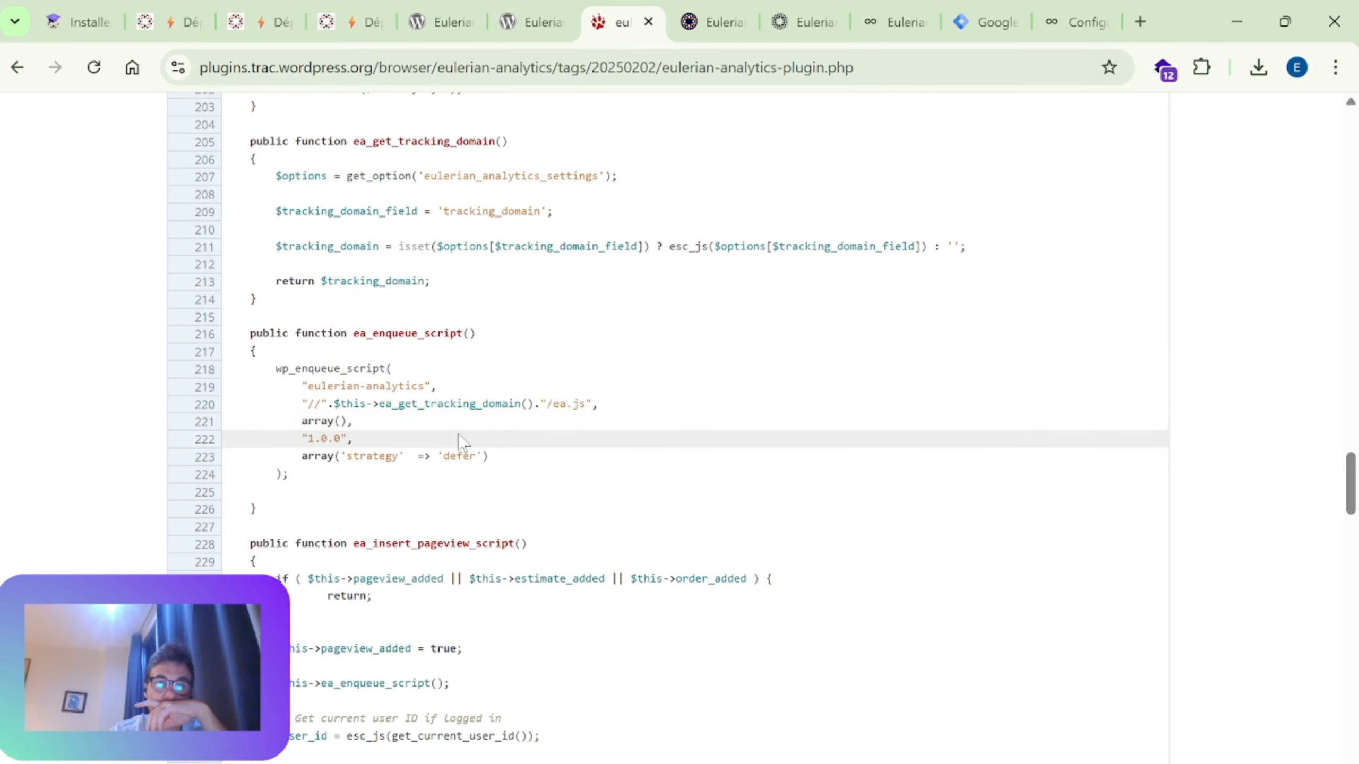
{"action": "left_click_drag", "start_coordinate": [399, 405], "coordinate": [591, 405]}
{"action": "left_click", "coordinate": [603, 407]}
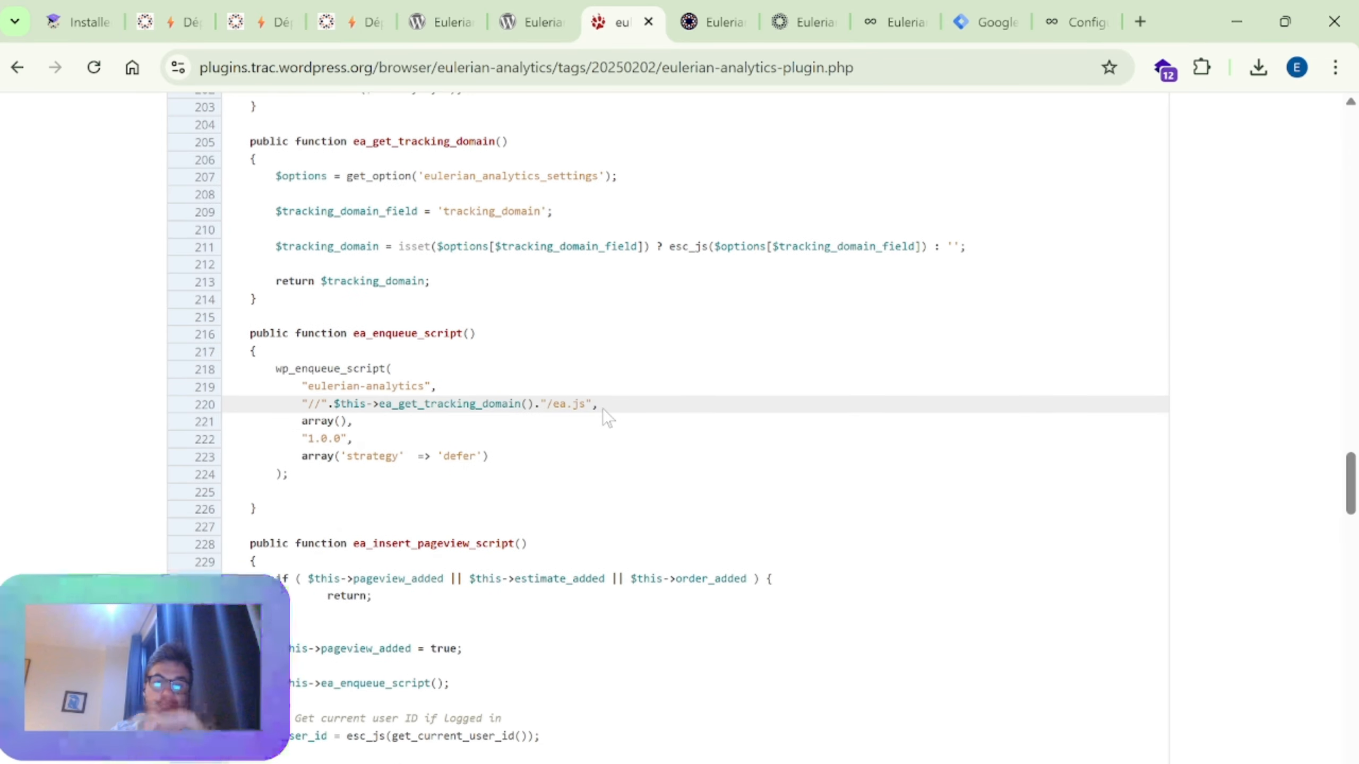
Step: Examine the ea_insert_pageview_script function, highlight its EA_wordpress_datalayer lines, and clear the selection
{"action": "scroll", "coordinate": [620, 427], "scroll_direction": "down", "scroll_amount": 8}
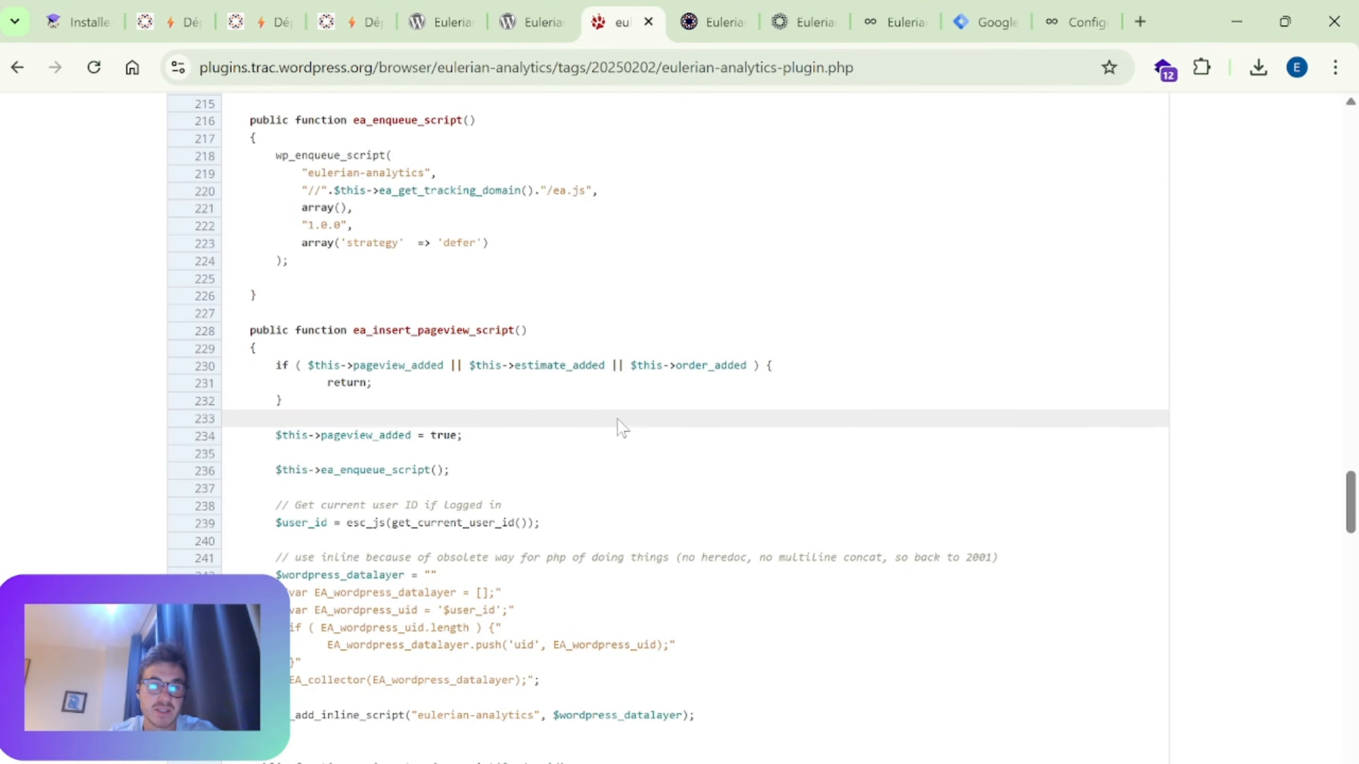
{"action": "scroll", "coordinate": [620, 289], "scroll_direction": "up", "scroll_amount": 3}
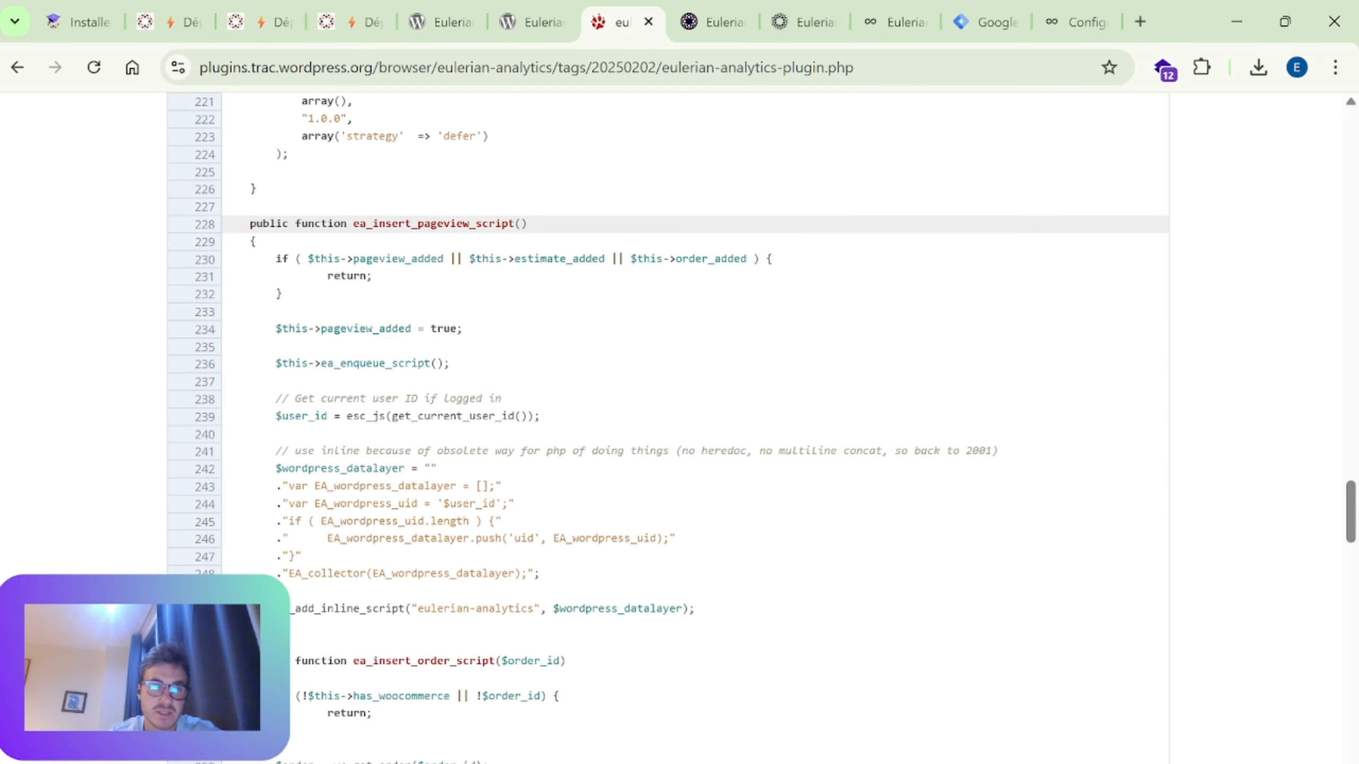
{"action": "scroll", "coordinate": [482, 482], "scroll_direction": "down", "scroll_amount": 3}
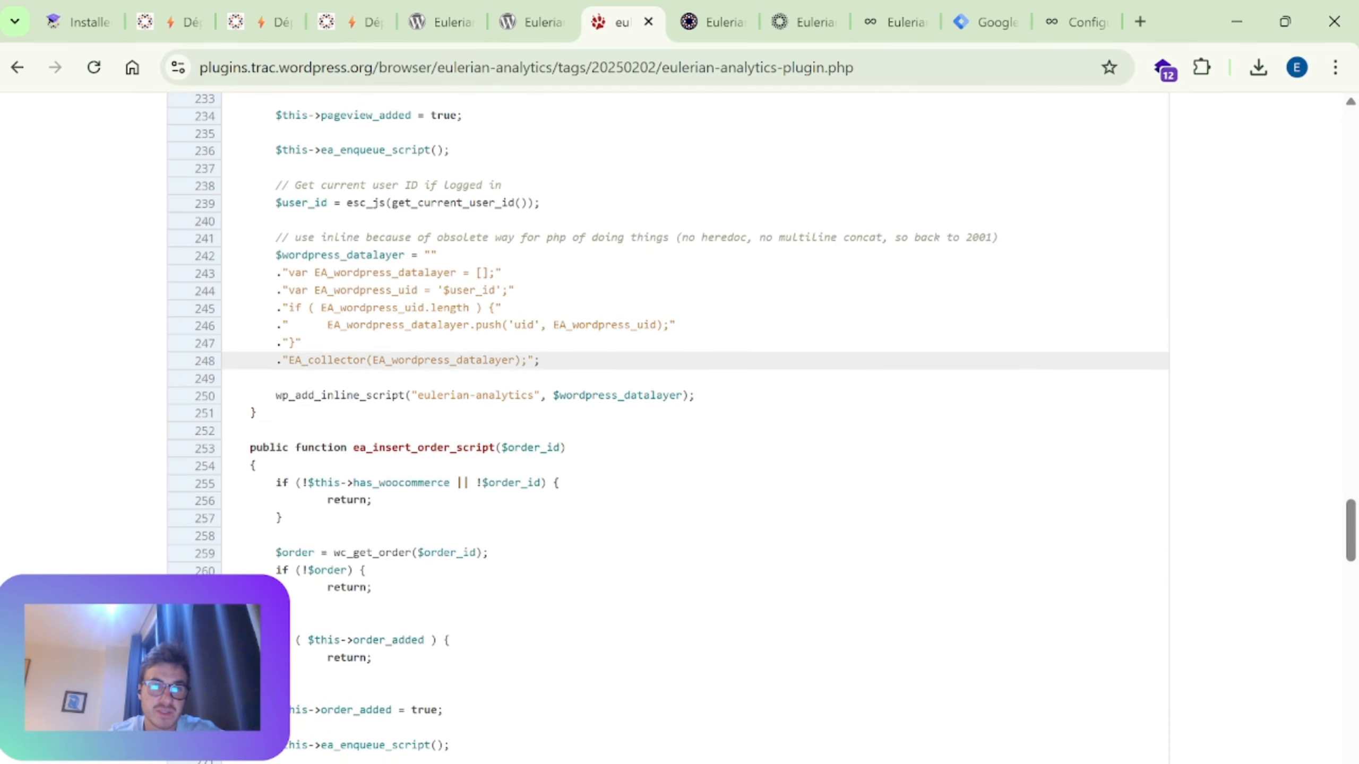
{"action": "scroll", "coordinate": [529, 374], "scroll_direction": "up", "scroll_amount": 2}
{"action": "left_click_drag", "start_coordinate": [343, 379], "coordinate": [416, 432]}
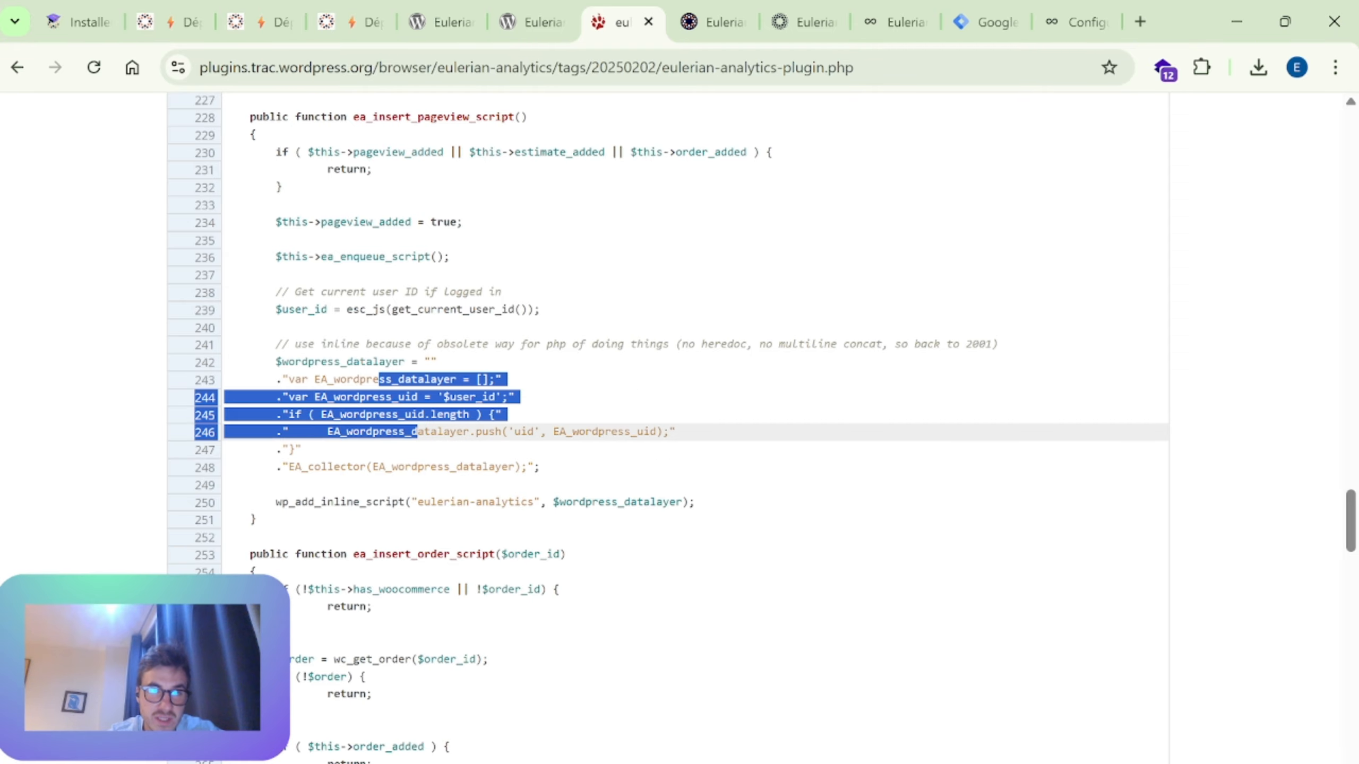
{"action": "left_click", "coordinate": [484, 445]}
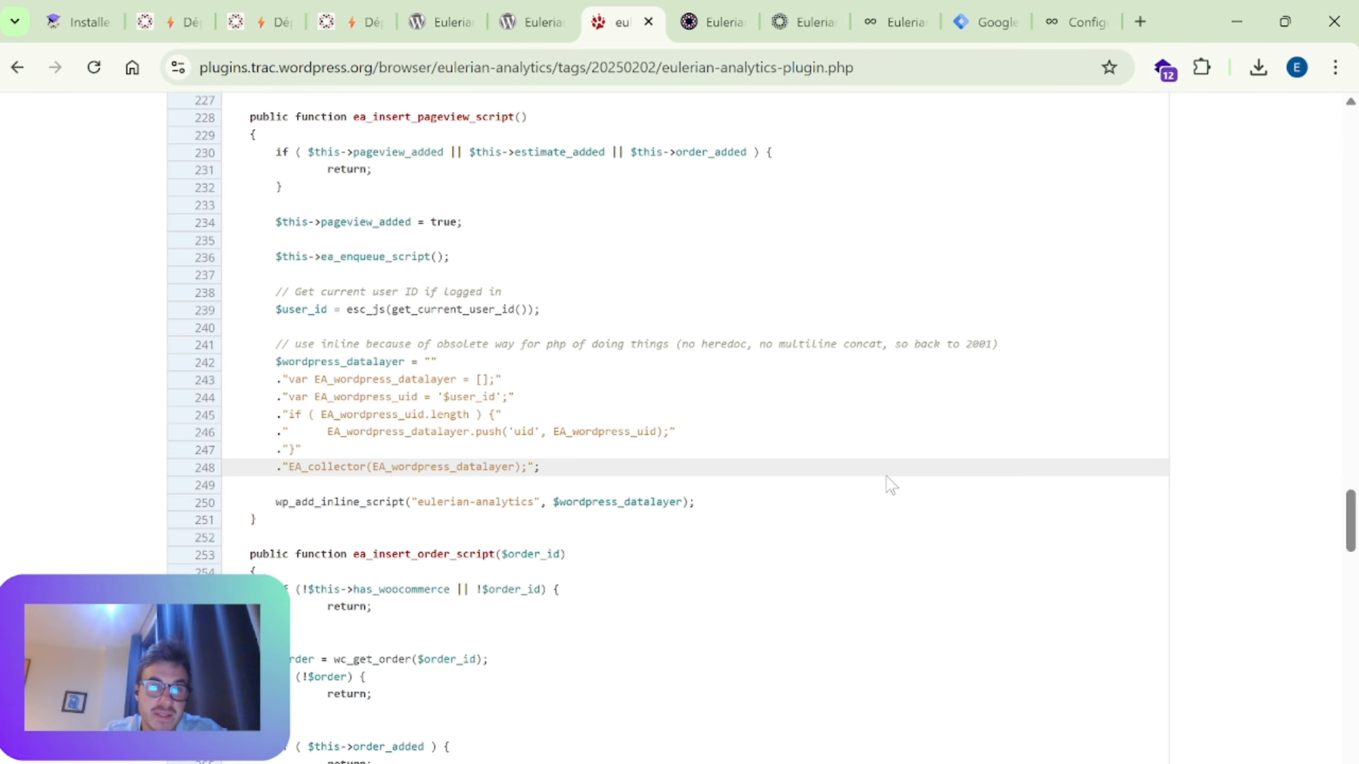
Step: Examine the WooCommerce order data and product array in ea_insert_order_script, continuing to the contact form's ea_insert_estimate_script function
{"action": "scroll", "coordinate": [885, 476], "scroll_direction": "down", "scroll_amount": 5}
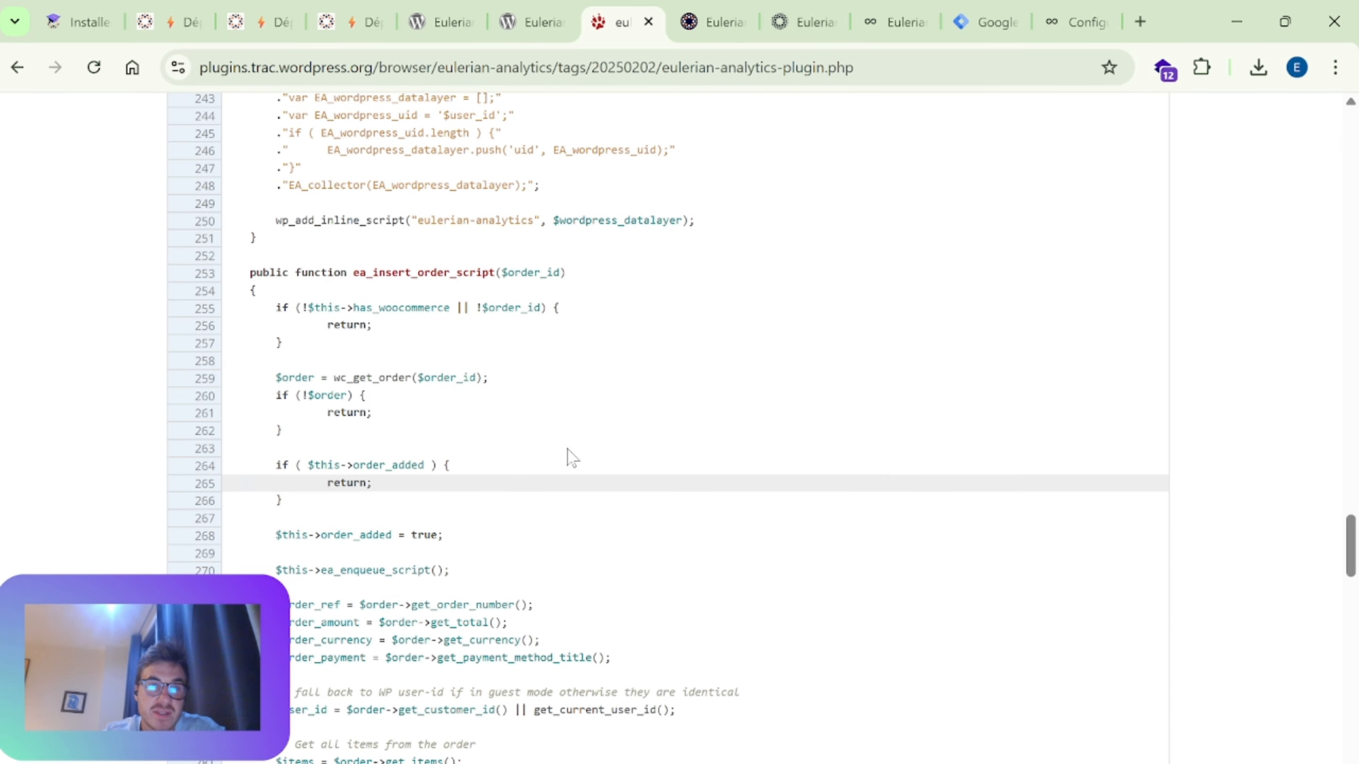
{"action": "scroll", "coordinate": [543, 383], "scroll_direction": "down", "scroll_amount": 1}
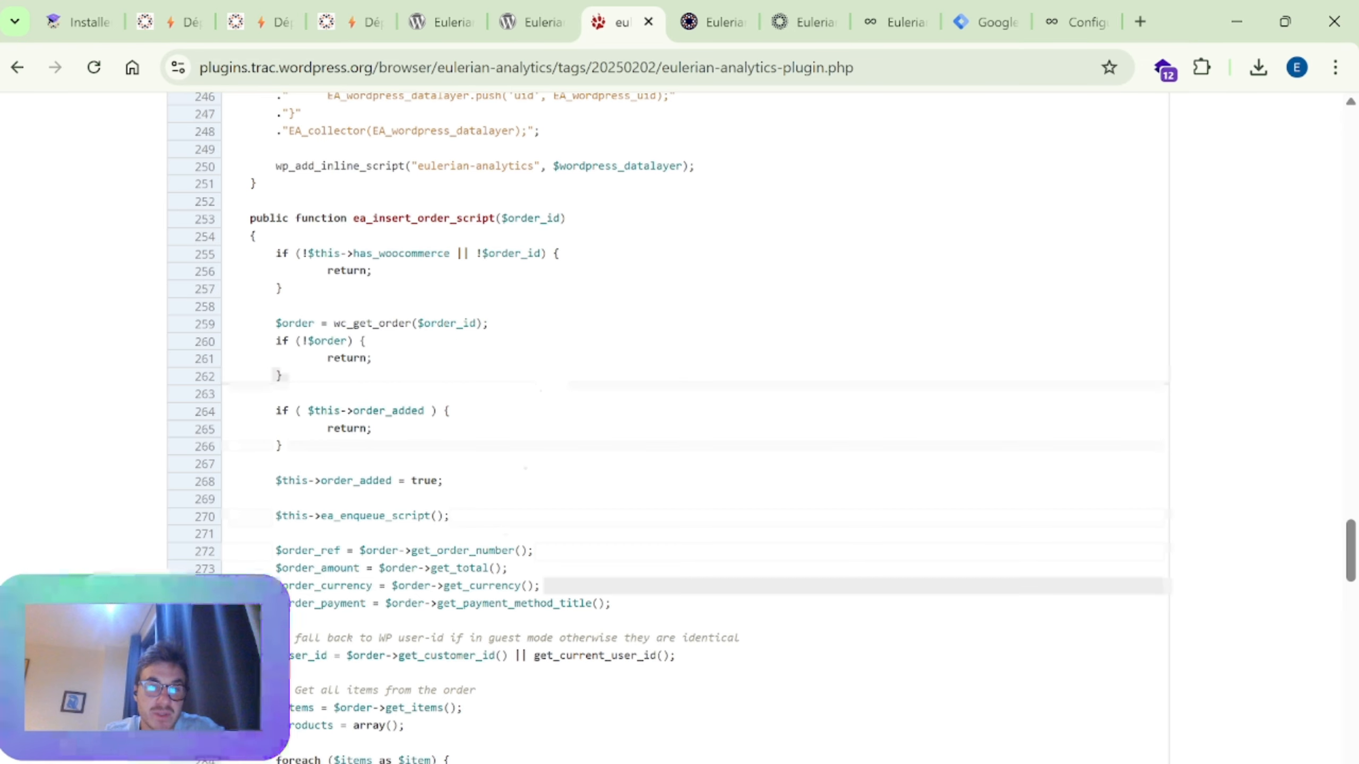
{"action": "scroll", "coordinate": [543, 383], "scroll_direction": "down", "scroll_amount": 2}
{"action": "scroll", "coordinate": [452, 624], "scroll_direction": "down", "scroll_amount": 13}
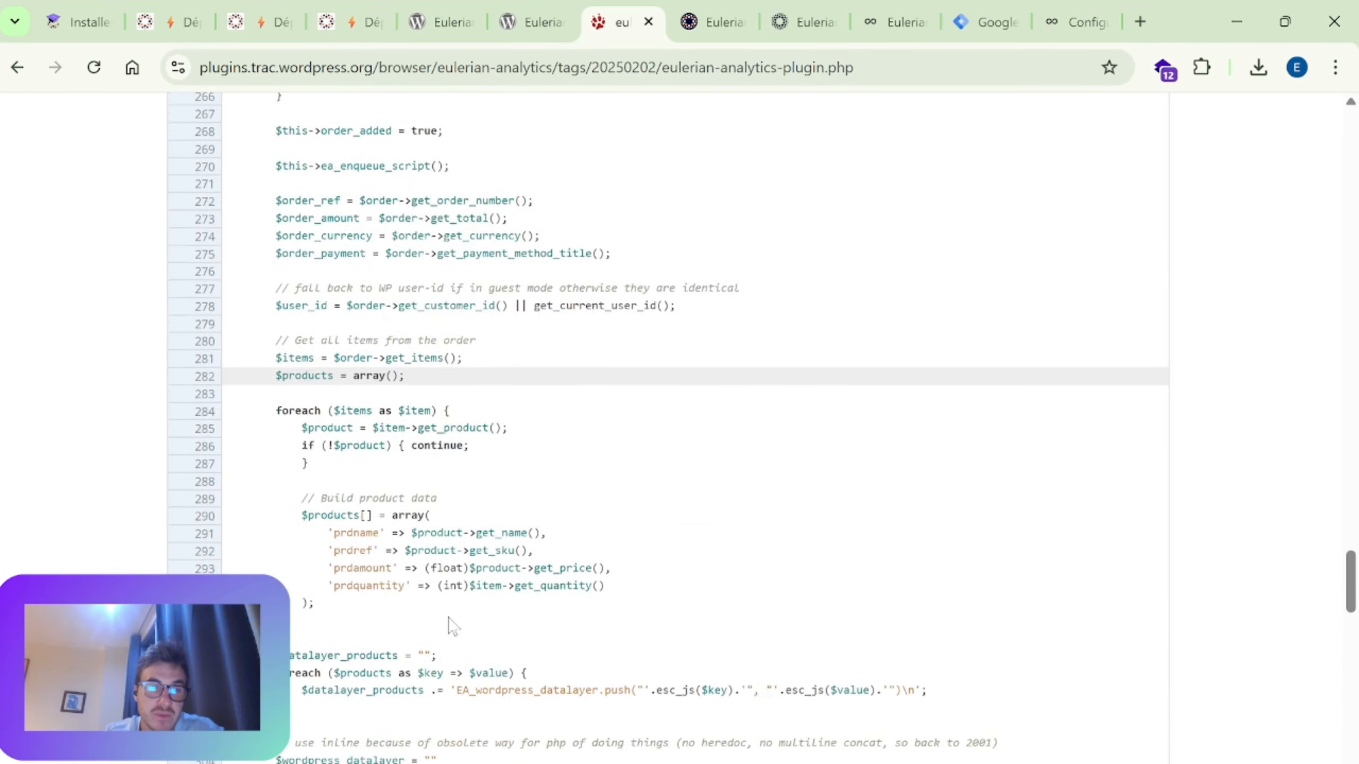
{"action": "scroll", "coordinate": [452, 623], "scroll_direction": "down", "scroll_amount": 7}
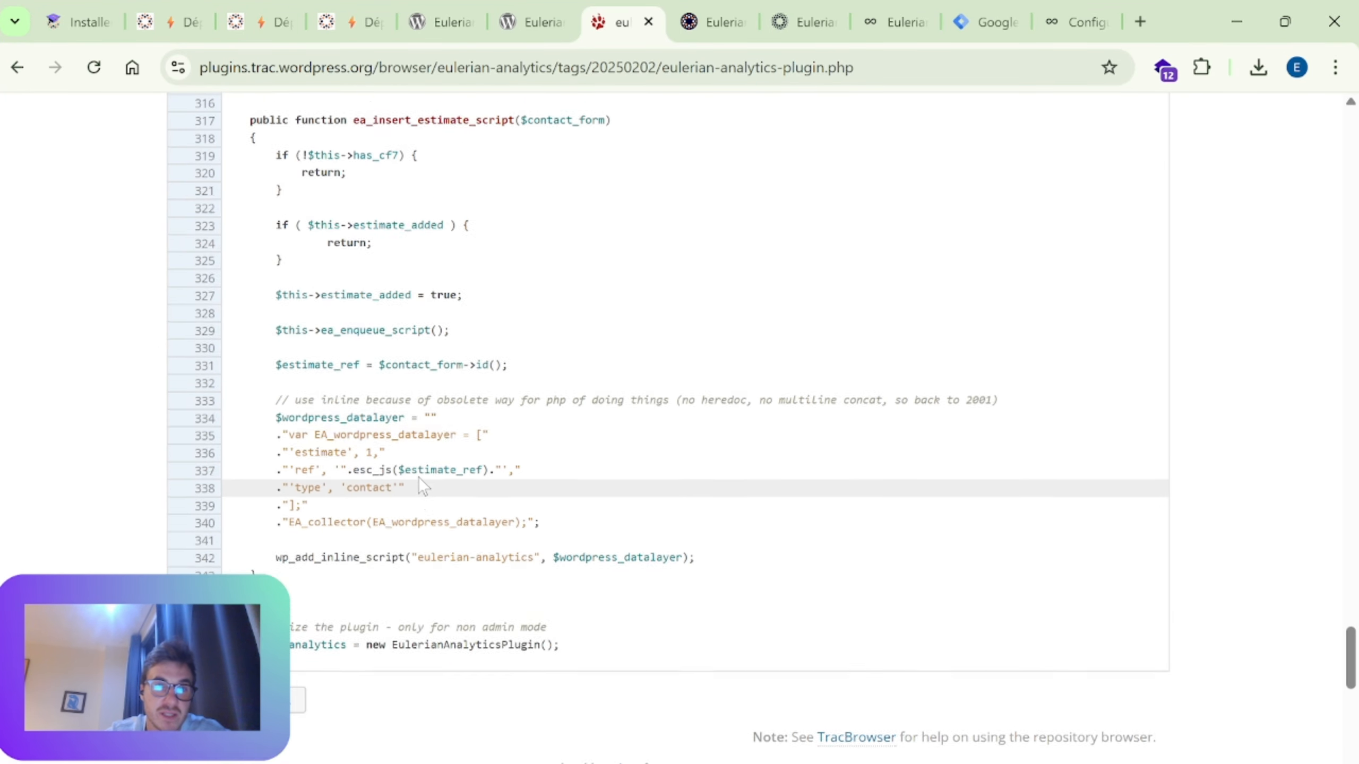
{"action": "scroll", "coordinate": [618, 479], "scroll_direction": "up", "scroll_amount": 4}
{"action": "scroll", "coordinate": [618, 535], "scroll_direction": "down", "scroll_amount": 4}
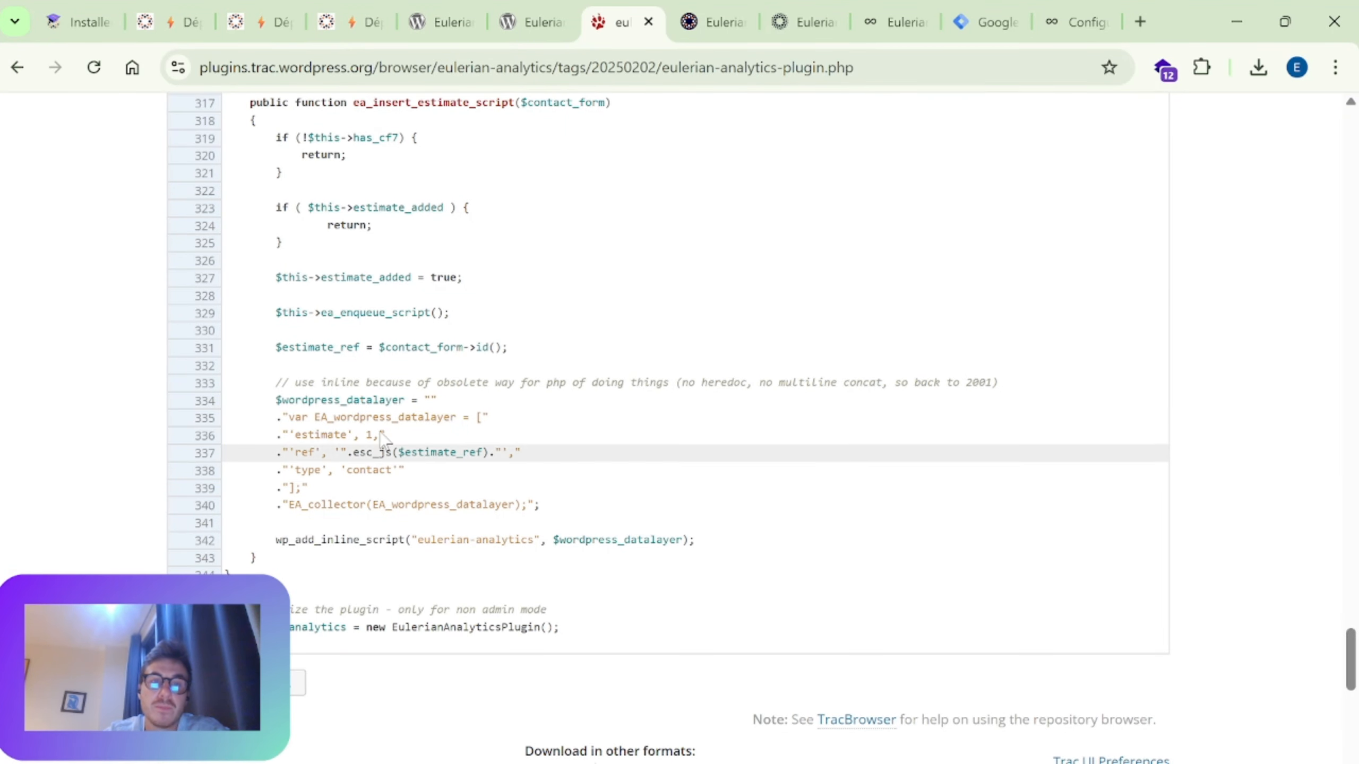
Step: Return to the start of ea_insert_order_script and reread its order variables, product data and data layer entries
{"action": "scroll", "coordinate": [549, 460], "scroll_direction": "up", "scroll_amount": 12}
{"action": "scroll", "coordinate": [549, 460], "scroll_direction": "up", "scroll_amount": 6}
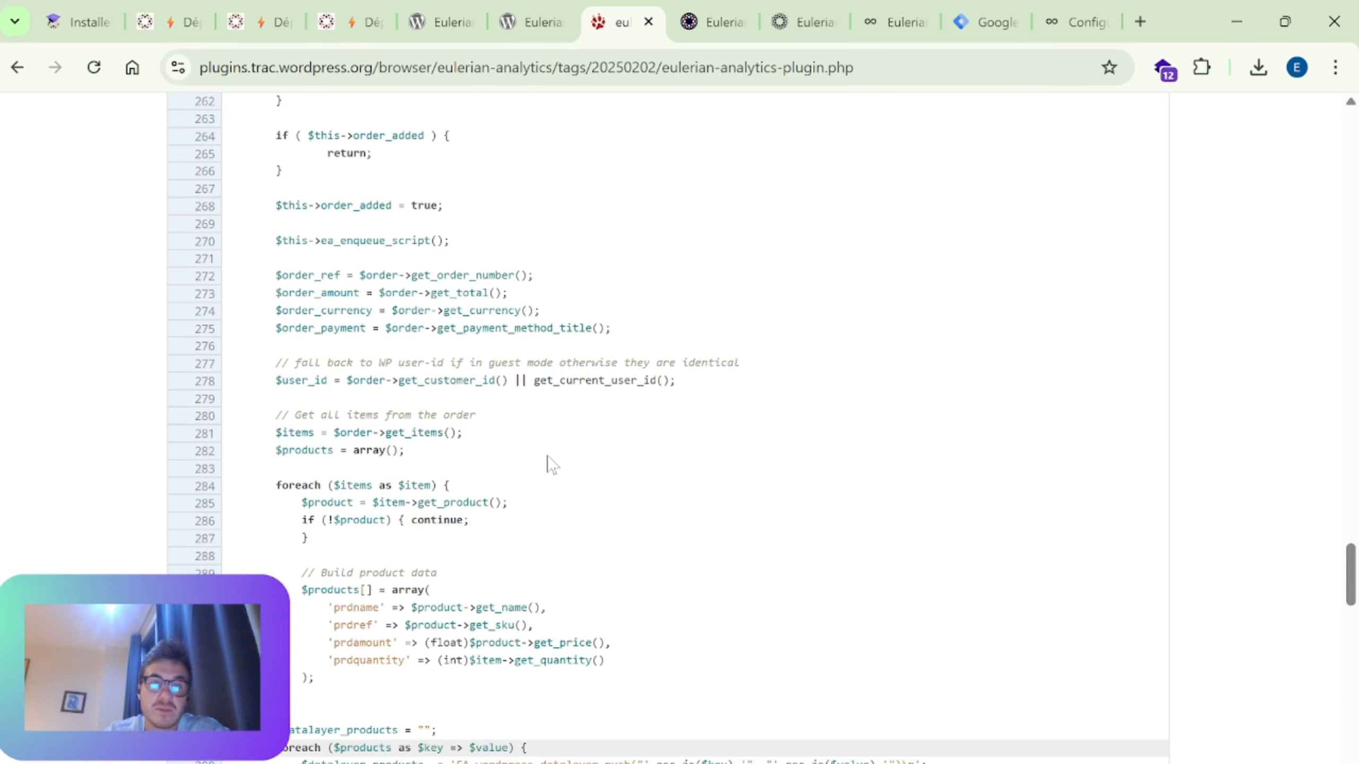
{"action": "scroll", "coordinate": [513, 444], "scroll_direction": "up", "scroll_amount": 6}
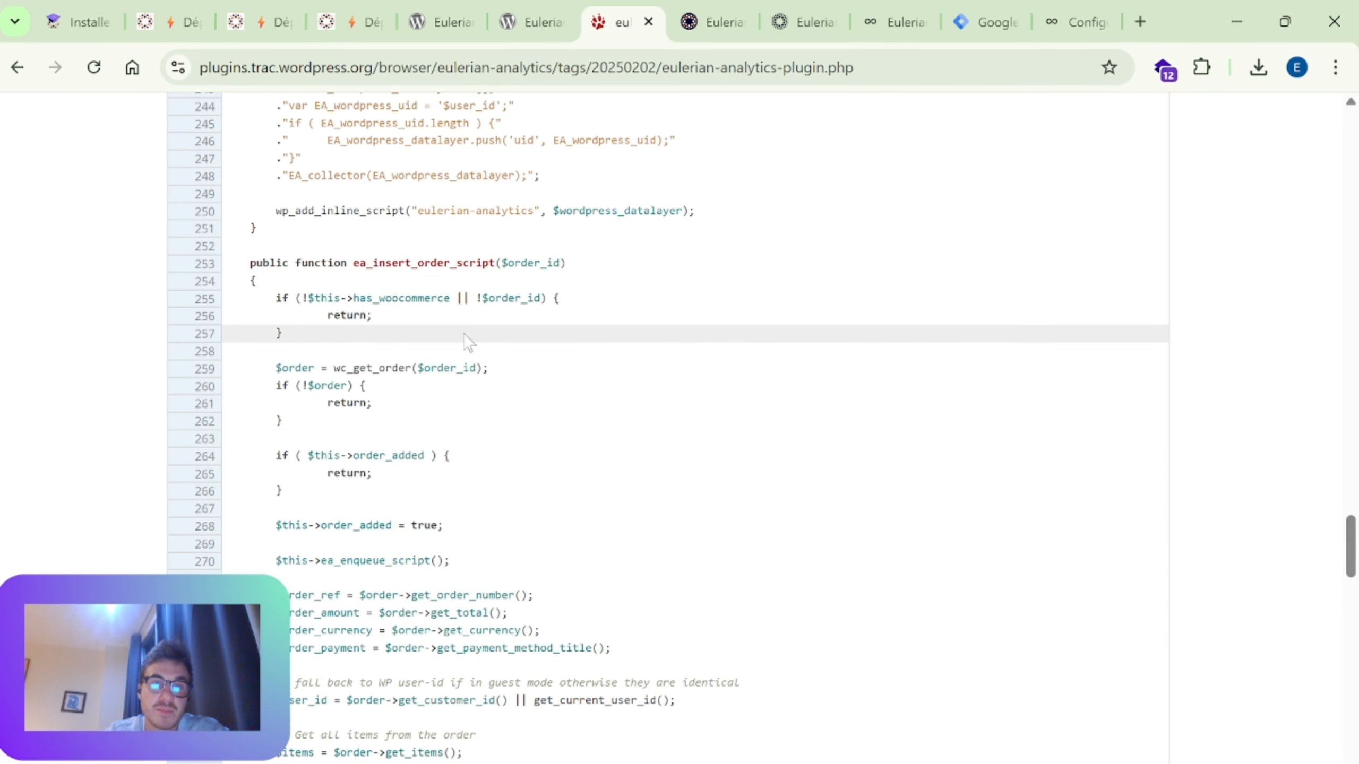
{"action": "scroll", "coordinate": [495, 375], "scroll_direction": "down", "scroll_amount": 6}
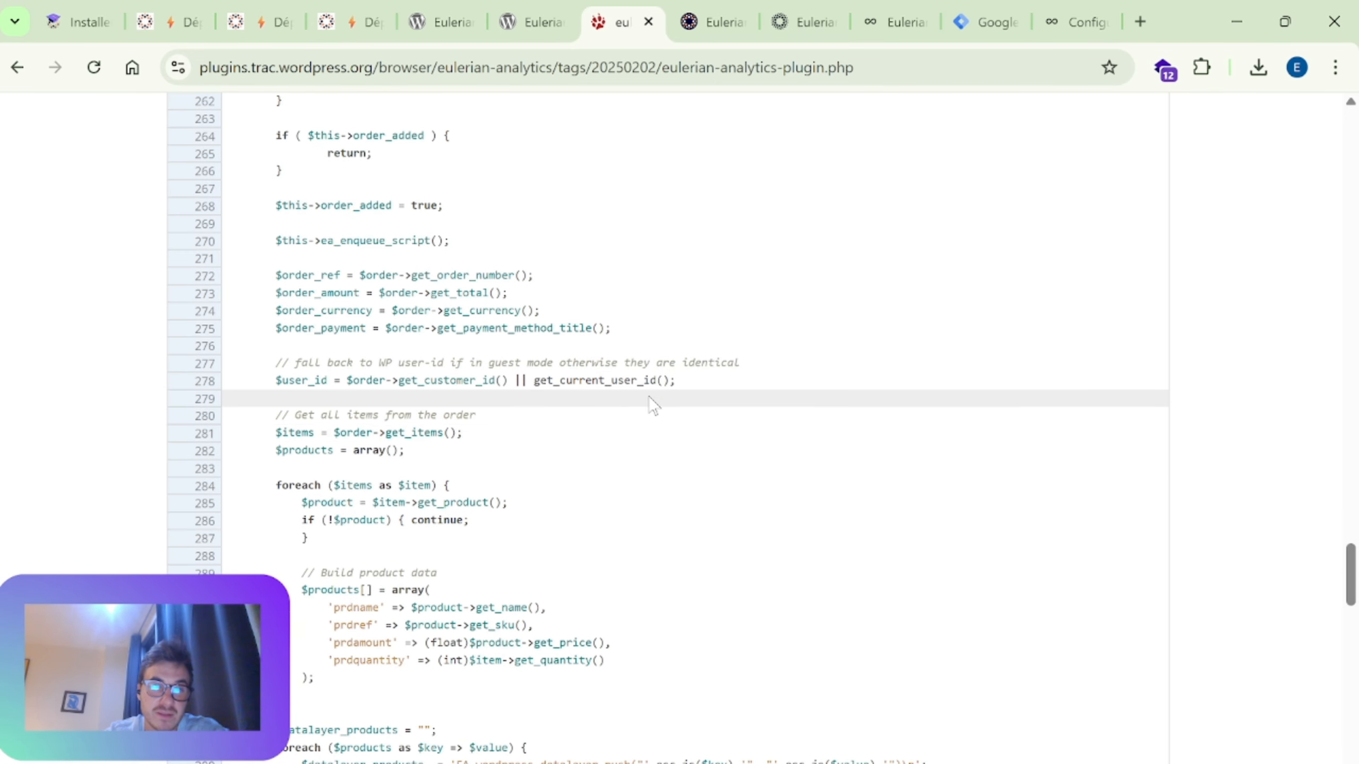
{"action": "scroll", "coordinate": [652, 405], "scroll_direction": "down", "scroll_amount": 14}
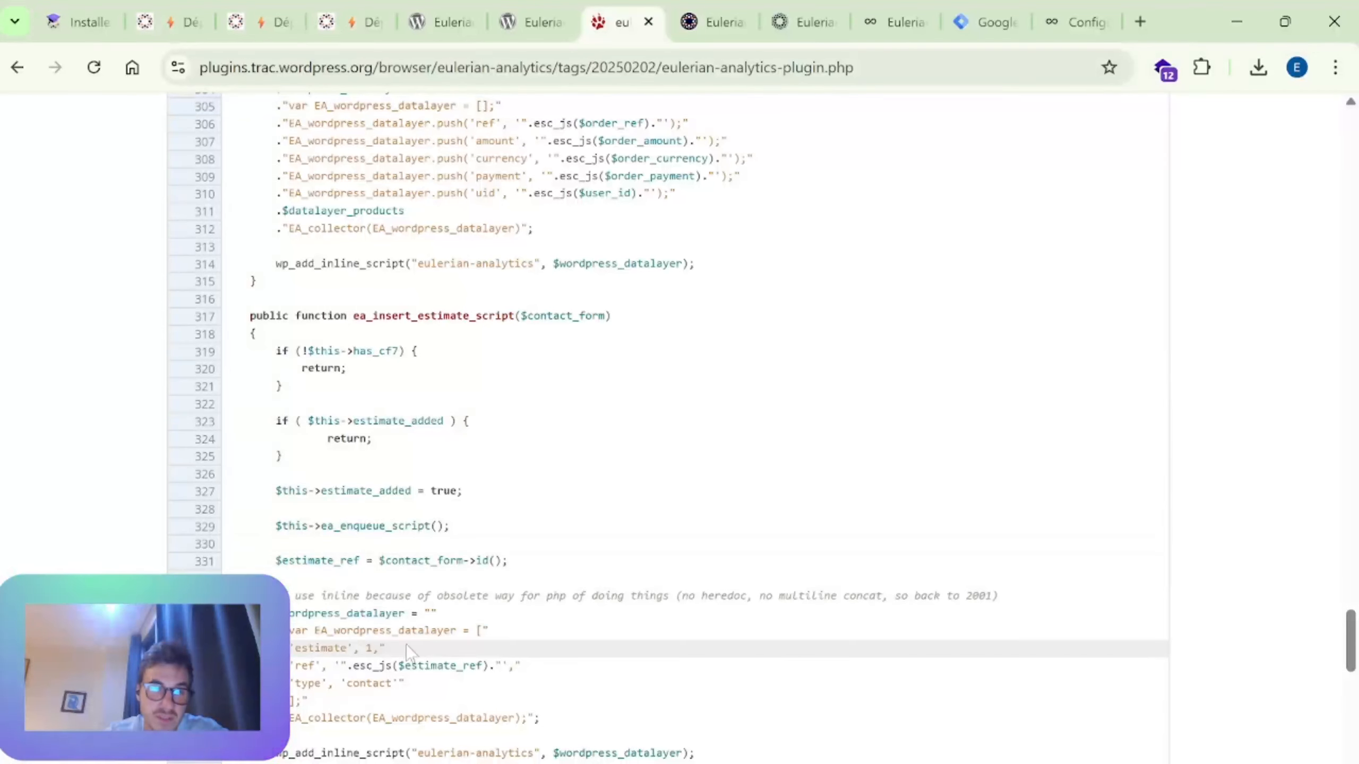
Step: Highlight the 'type', 'contact' entry in the data layer of the ea_insert_estimate_script function
{"action": "scroll", "coordinate": [468, 374], "scroll_direction": "down", "scroll_amount": 4}
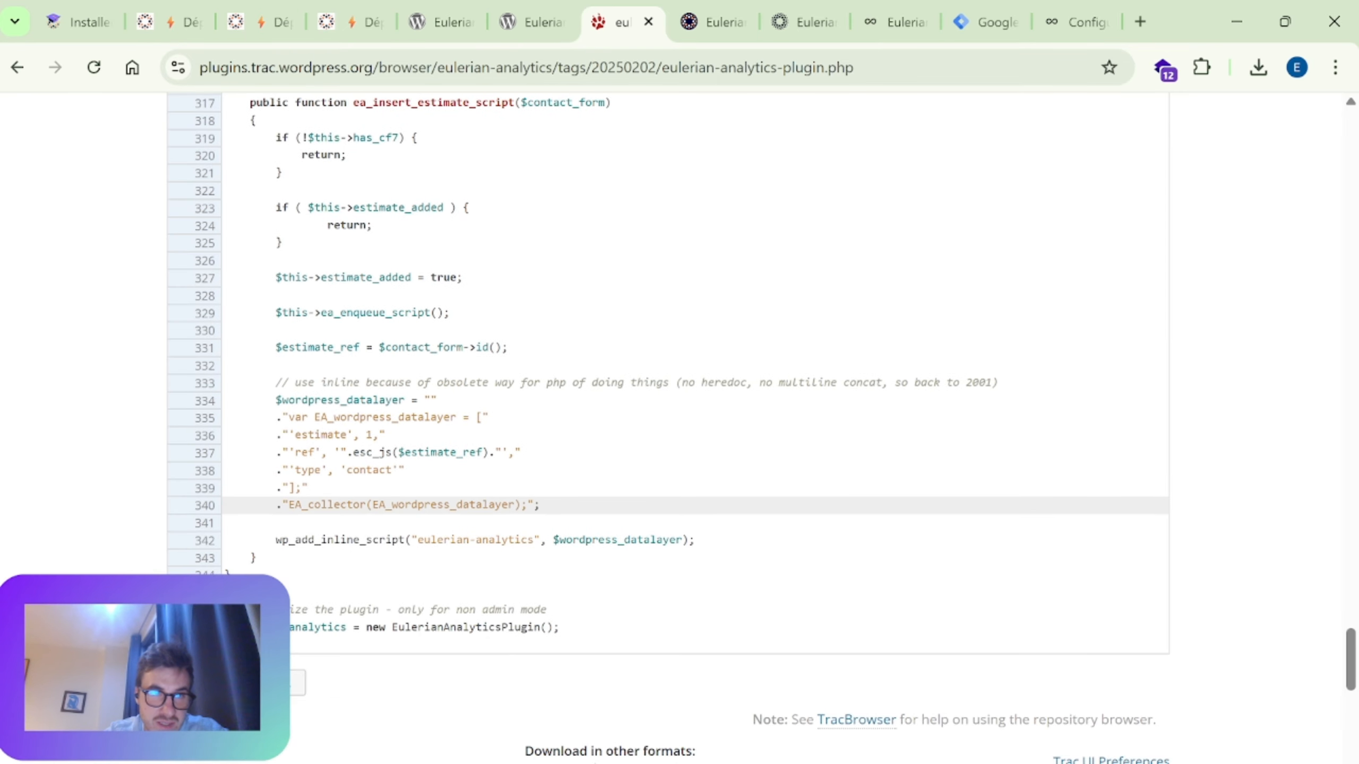
{"action": "left_click_drag", "start_coordinate": [288, 471], "coordinate": [380, 471]}
{"action": "left_click", "coordinate": [417, 485]}
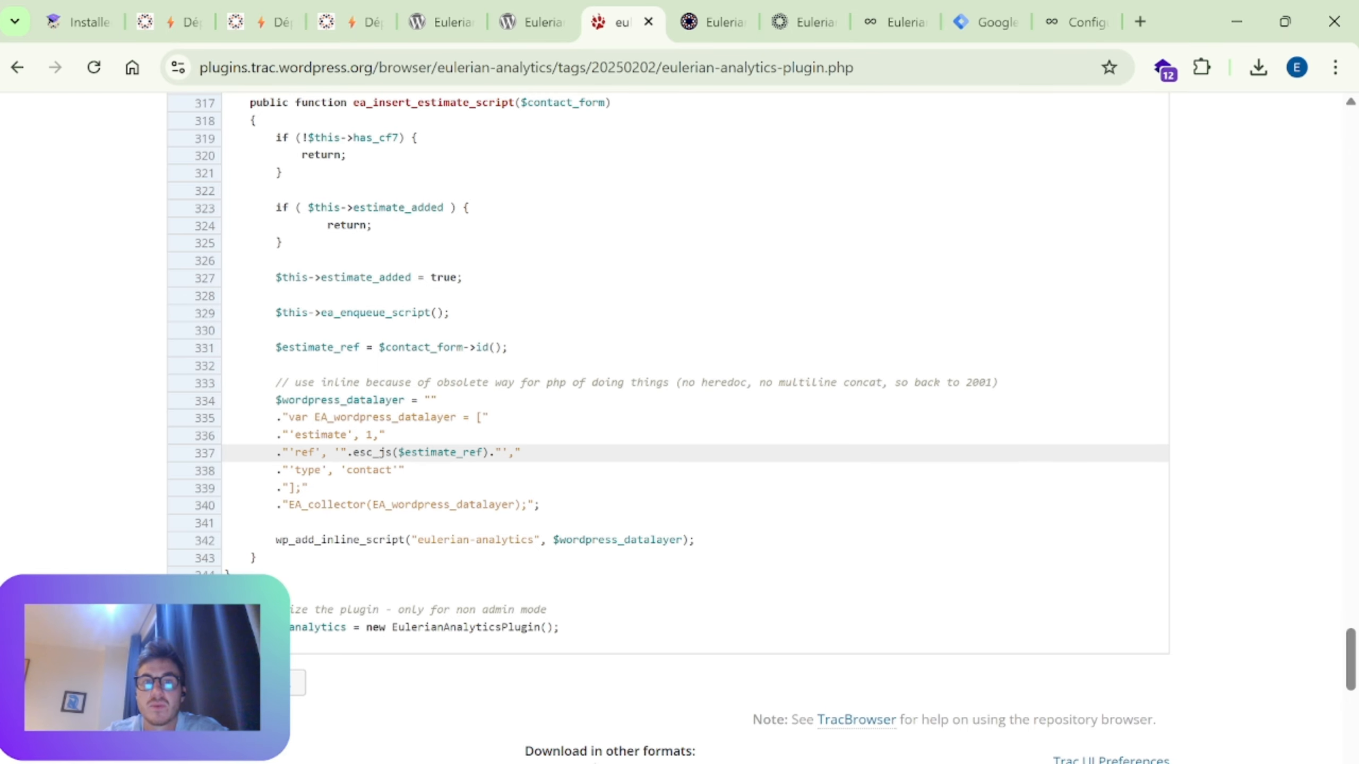
{"action": "left_click_drag", "start_coordinate": [411, 473], "coordinate": [288, 471]}
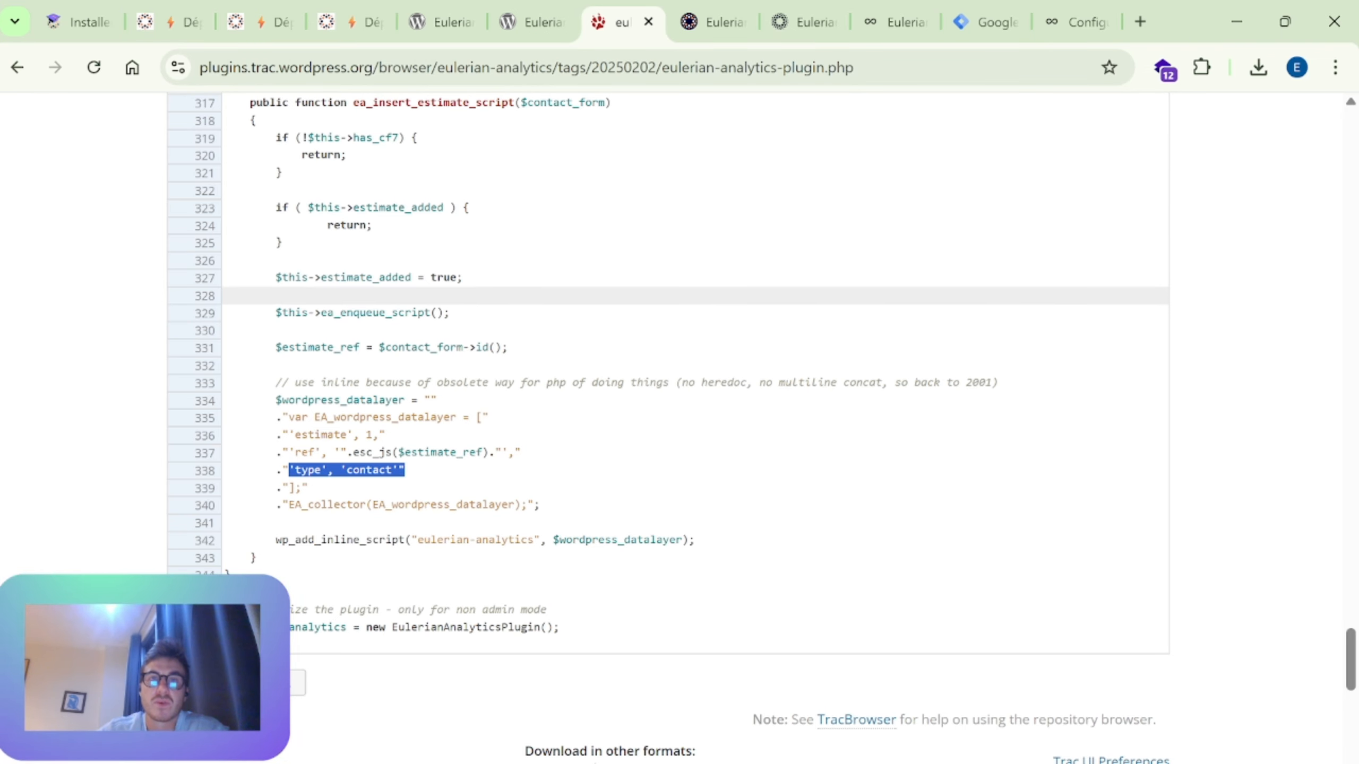
{"action": "scroll", "coordinate": [605, 452], "scroll_direction": "up", "scroll_amount": 5}
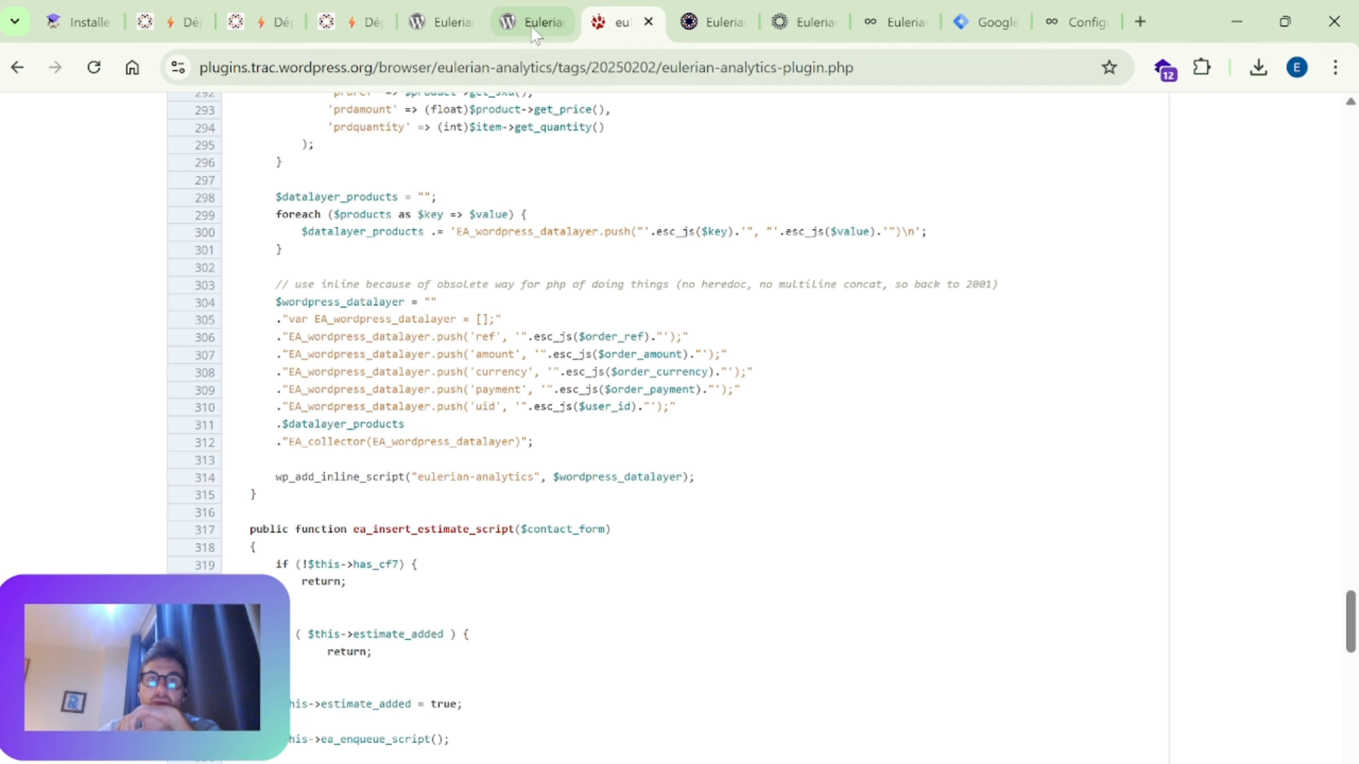
Step: Switch to the WordPress "Configuration Eulerian Analytics" settings page and highlight words in its title, clearing the selection
{"action": "left_click", "coordinate": [1084, 24]}
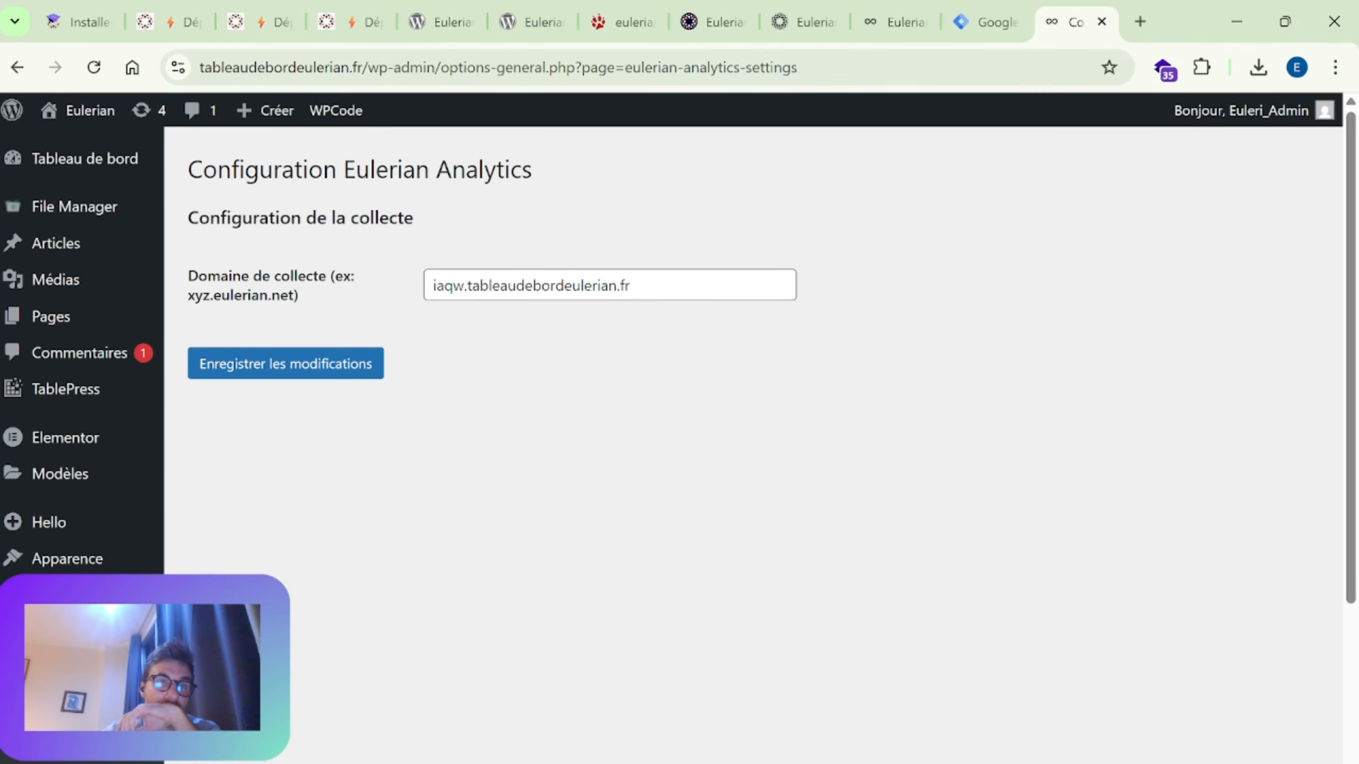
{"action": "left_click_drag", "start_coordinate": [308, 170], "coordinate": [485, 188]}
{"action": "left_click", "coordinate": [551, 190]}
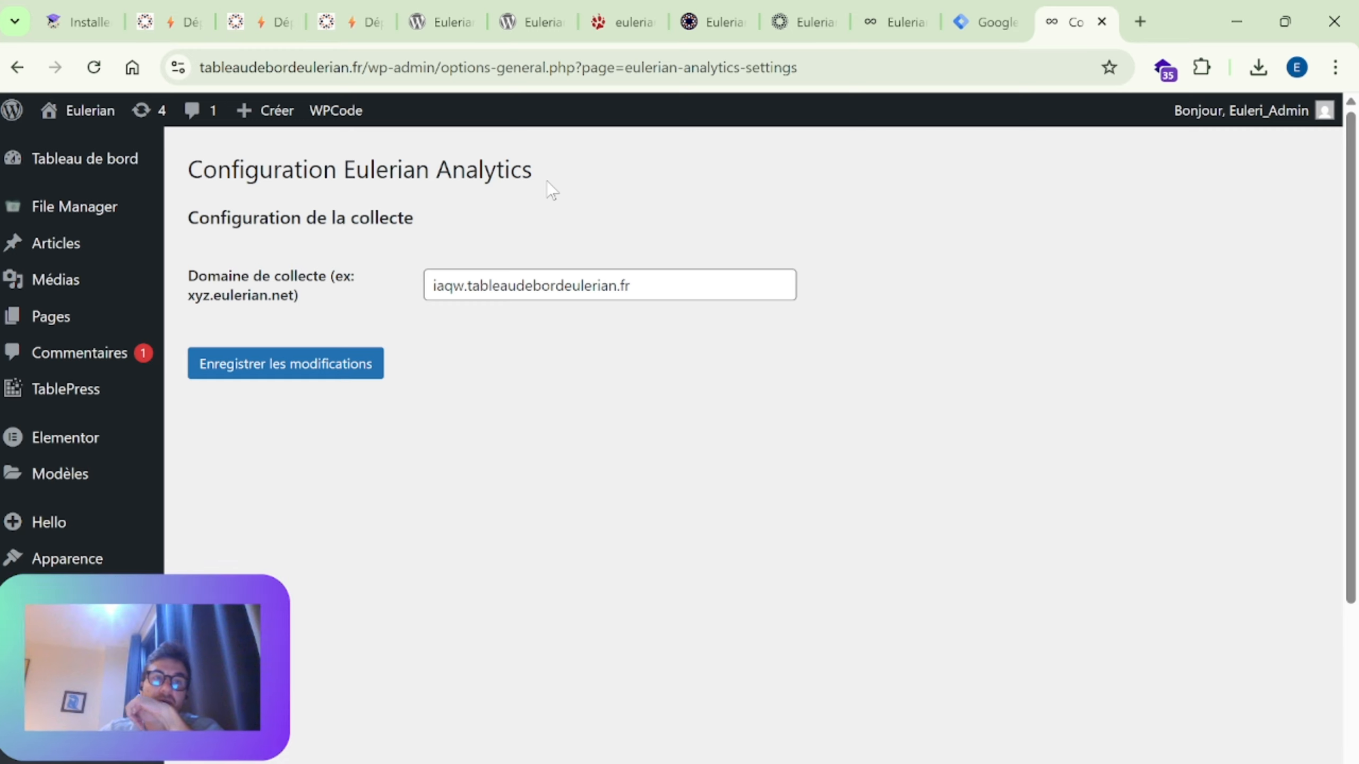
{"action": "left_click_drag", "start_coordinate": [302, 176], "coordinate": [452, 178]}
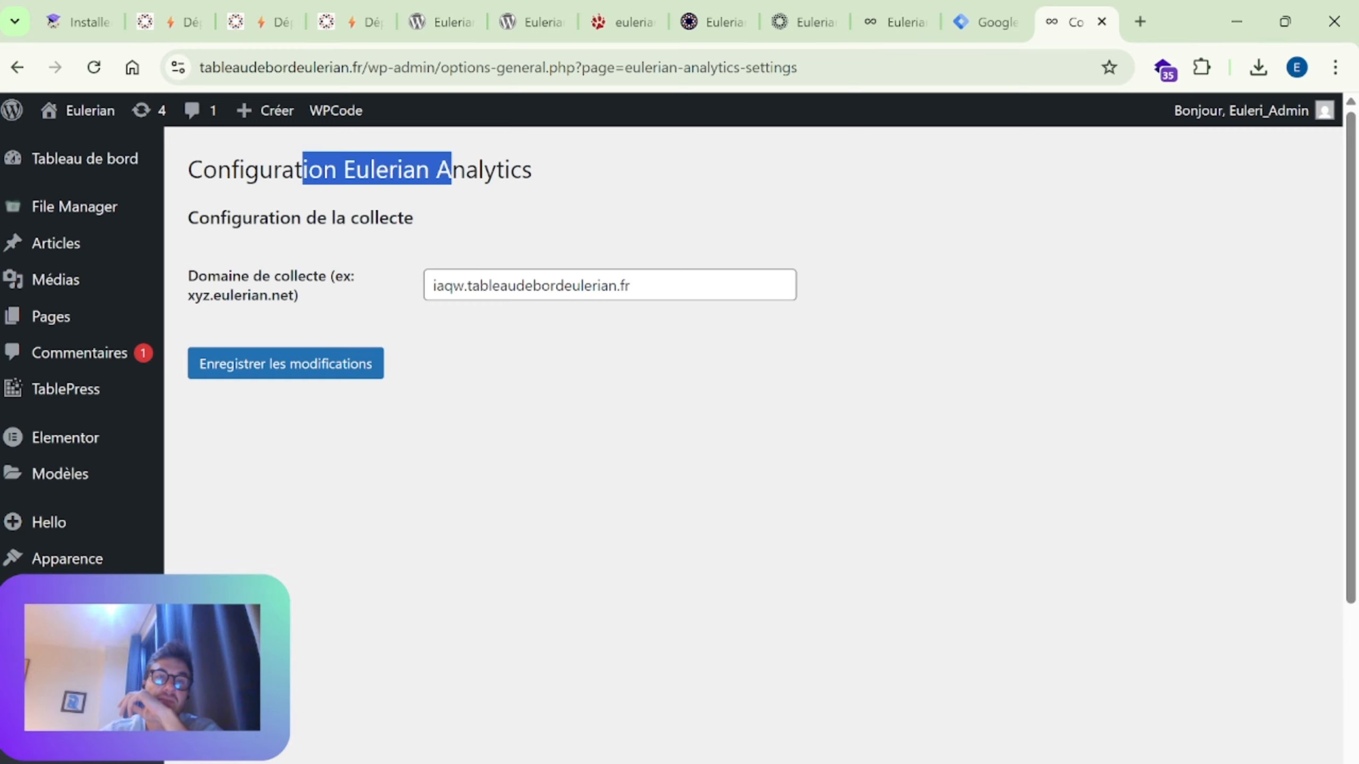
{"action": "left_click", "coordinate": [514, 185]}
{"action": "left_click_drag", "start_coordinate": [534, 179], "coordinate": [387, 178]}
{"action": "left_click", "coordinate": [524, 210]}
Step: Highlight the collection domain iaqw.tableaudebordeulerian.fr in the plugin's "Domaine de collecte" setting, leaving its value as is
{"action": "left_click_drag", "start_coordinate": [631, 285], "coordinate": [454, 285]}
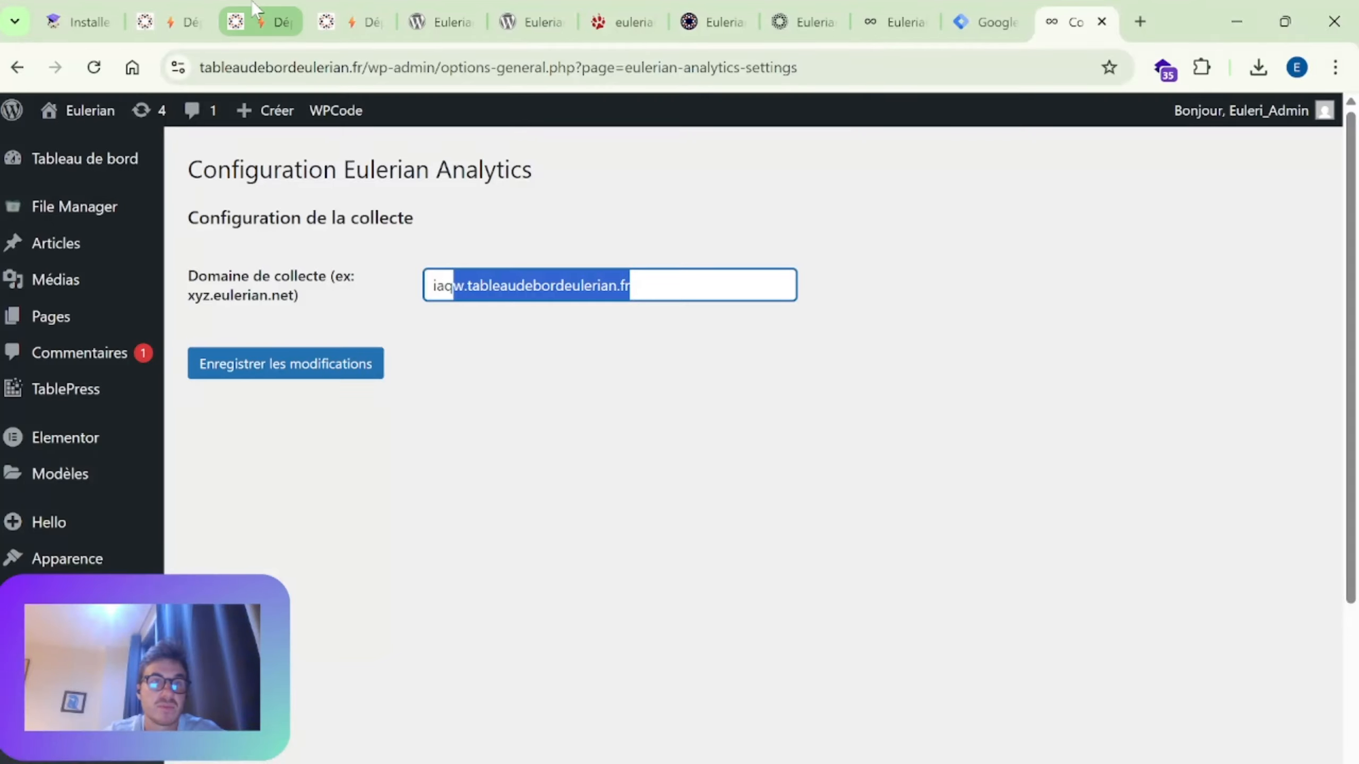
{"action": "left_click", "coordinate": [720, 327]}
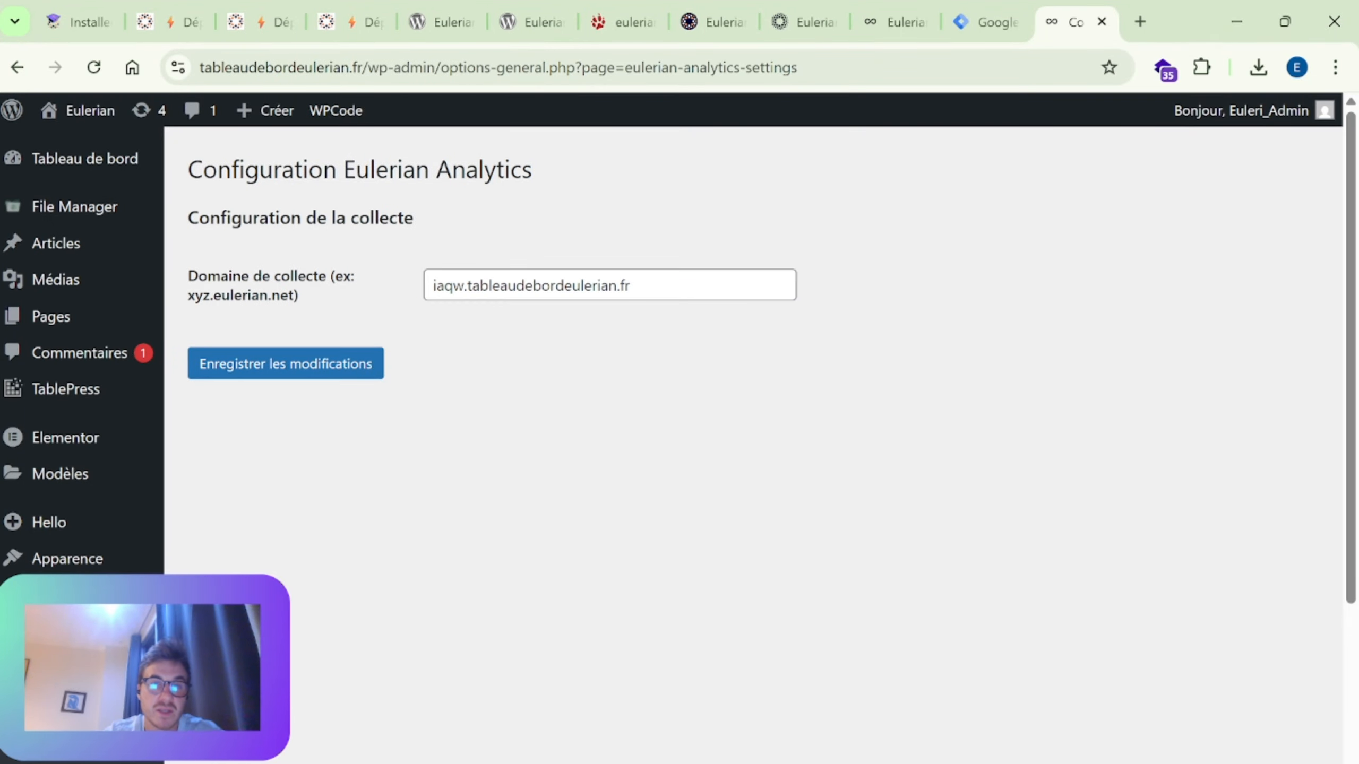
{"action": "left_click_drag", "start_coordinate": [430, 285], "coordinate": [631, 285]}
{"action": "left_click", "coordinate": [631, 285]}
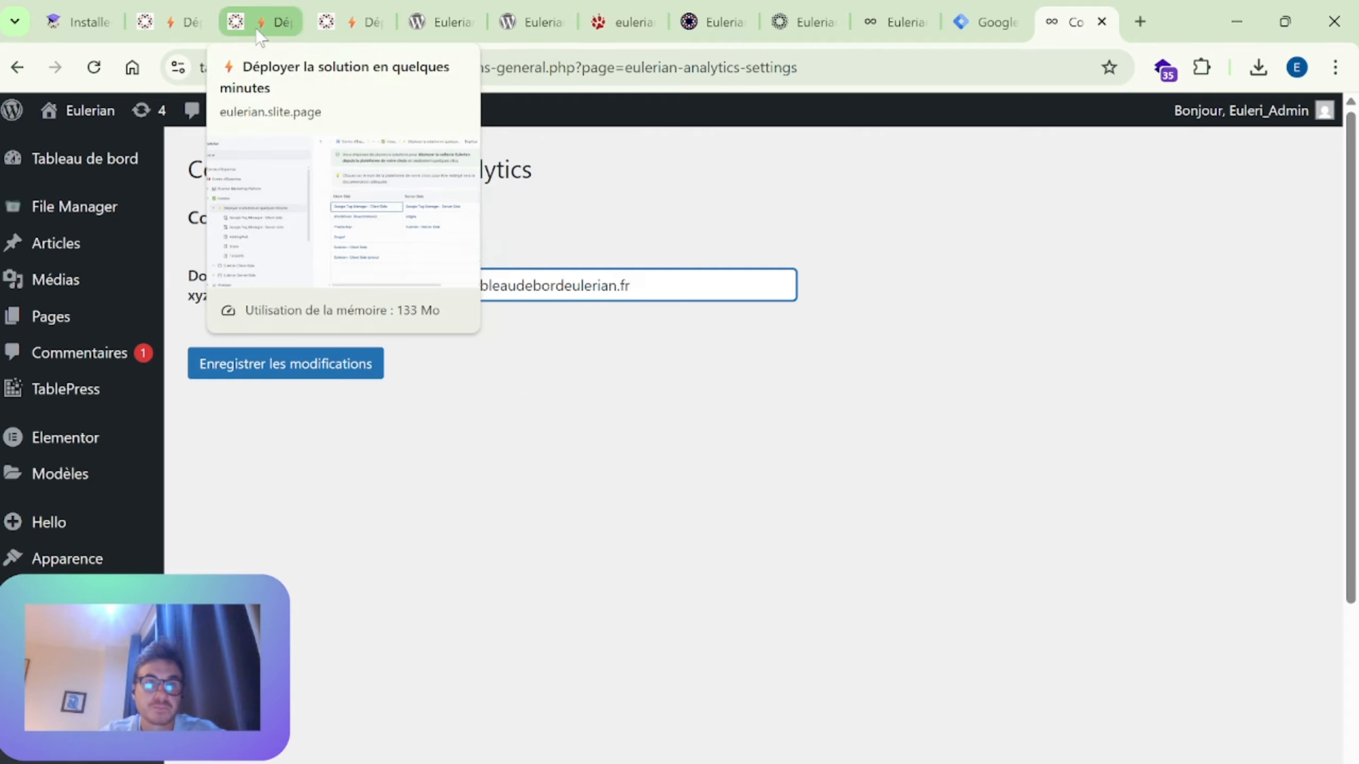
Step: Switch to the Eulerian wiki page "Installer Eulerian.IO sur votre site Web" and examine its prerequisites and Standard tag instructions
{"action": "left_click", "coordinate": [251, 21]}
{"action": "left_click", "coordinate": [355, 24]}
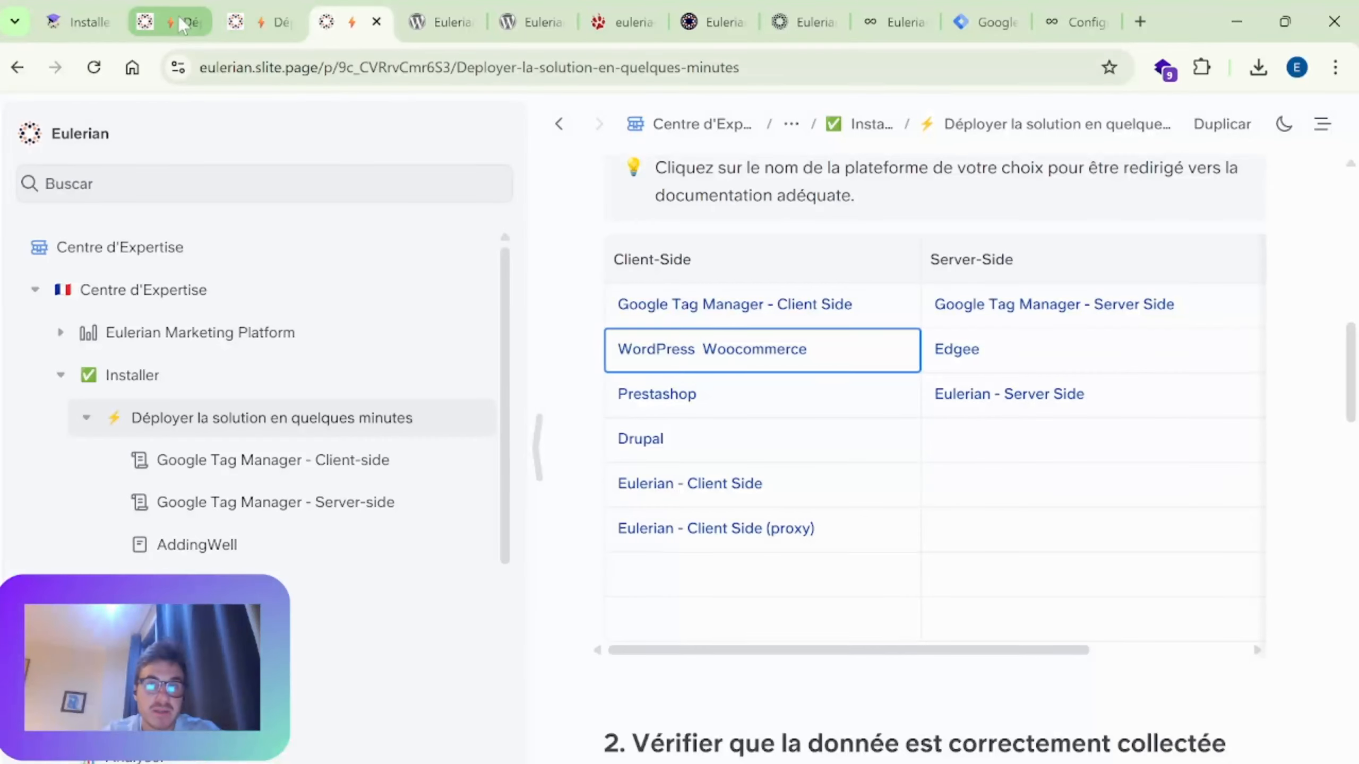
{"action": "left_click", "coordinate": [80, 21]}
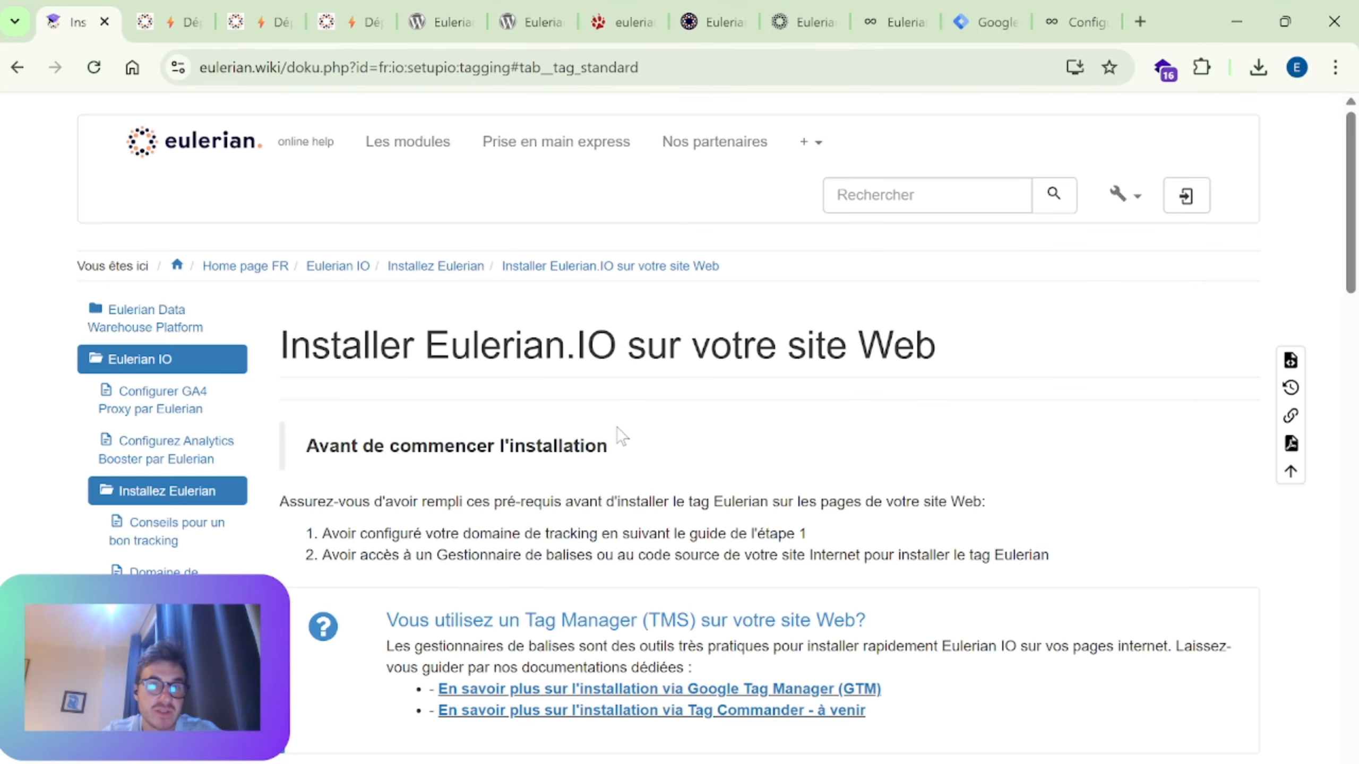
{"action": "scroll", "coordinate": [717, 406], "scroll_direction": "down", "scroll_amount": 2}
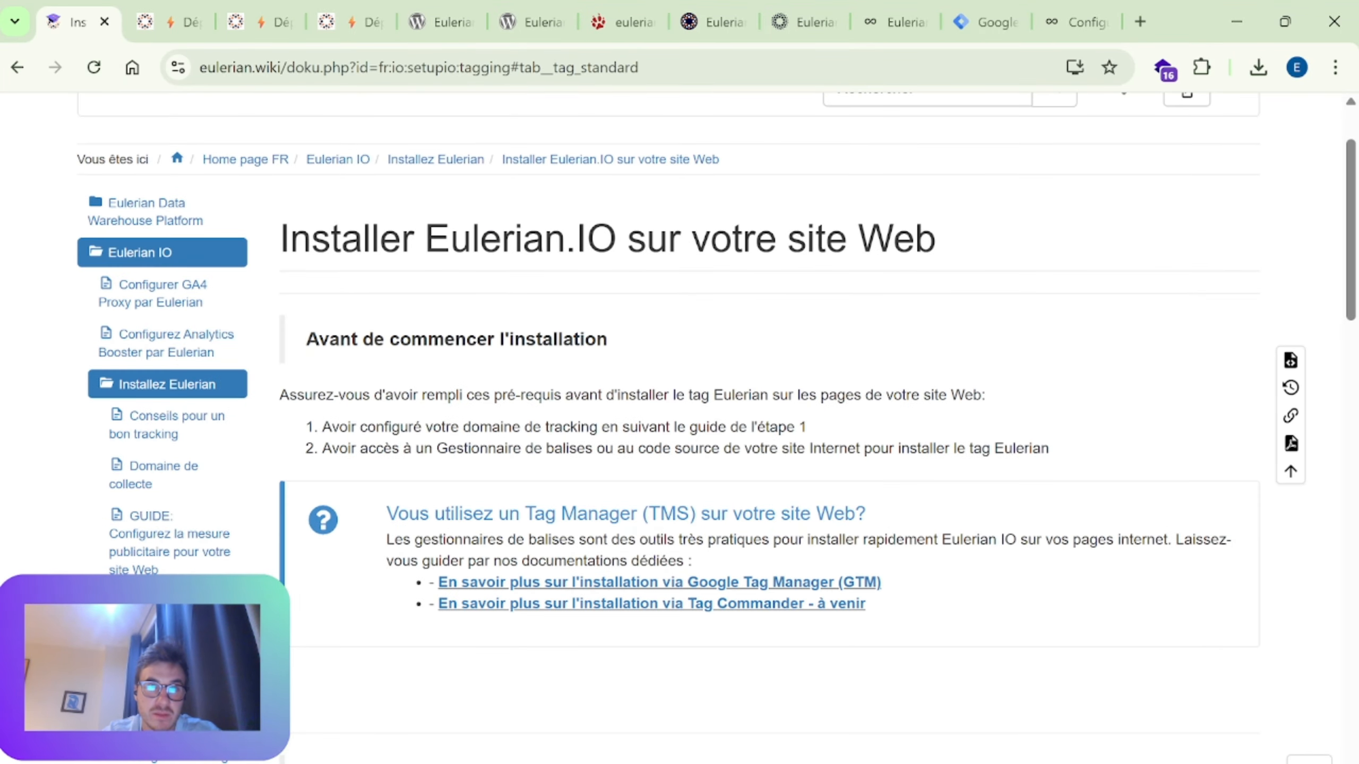
{"action": "scroll", "coordinate": [428, 270], "scroll_direction": "down", "scroll_amount": 2}
{"action": "scroll", "coordinate": [166, 234], "scroll_direction": "up", "scroll_amount": 4}
{"action": "scroll", "coordinate": [589, 425], "scroll_direction": "down", "scroll_amount": 12}
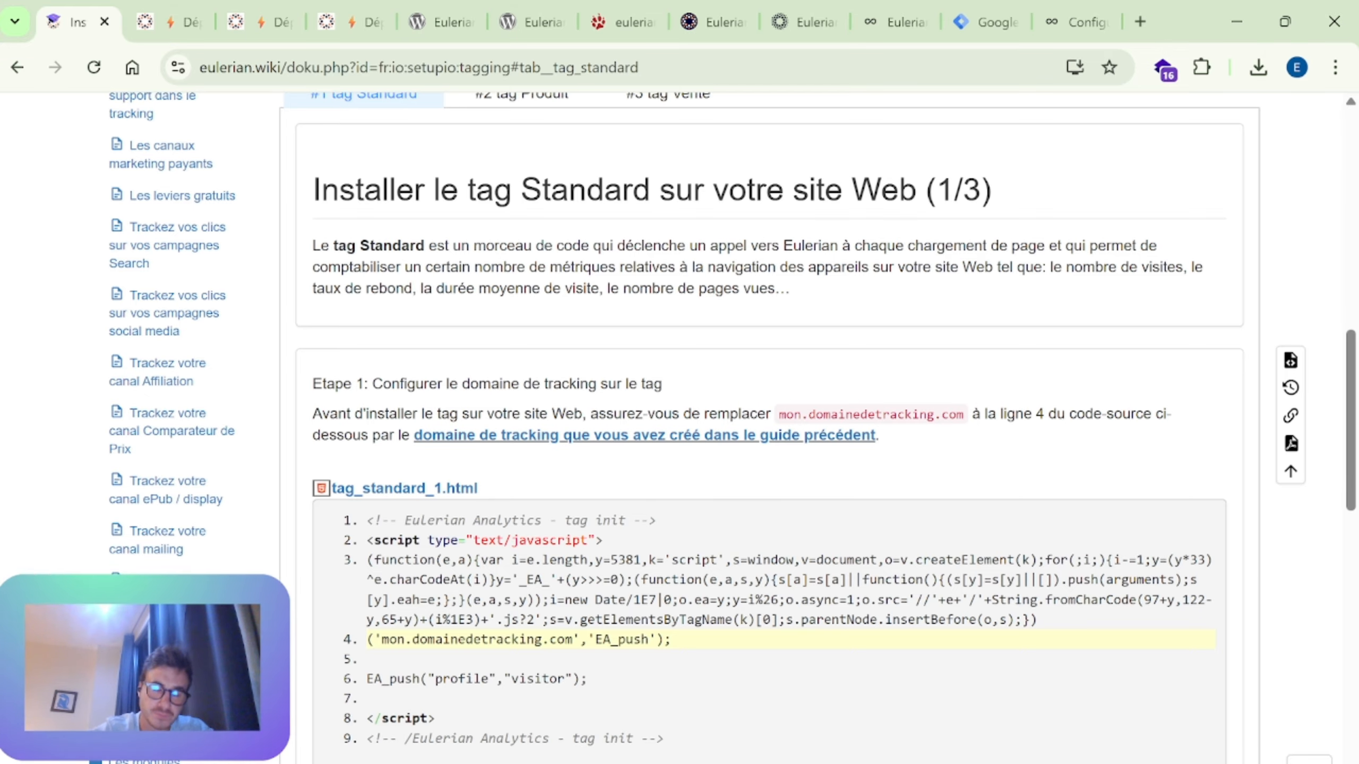
Step: Review the Standard tag instructions on the wiki page and highlight the script lines in the tag_standard_1.html sample
{"action": "scroll", "coordinate": [485, 455], "scroll_direction": "down", "scroll_amount": 5}
{"action": "scroll", "coordinate": [491, 429], "scroll_direction": "up", "scroll_amount": 20}
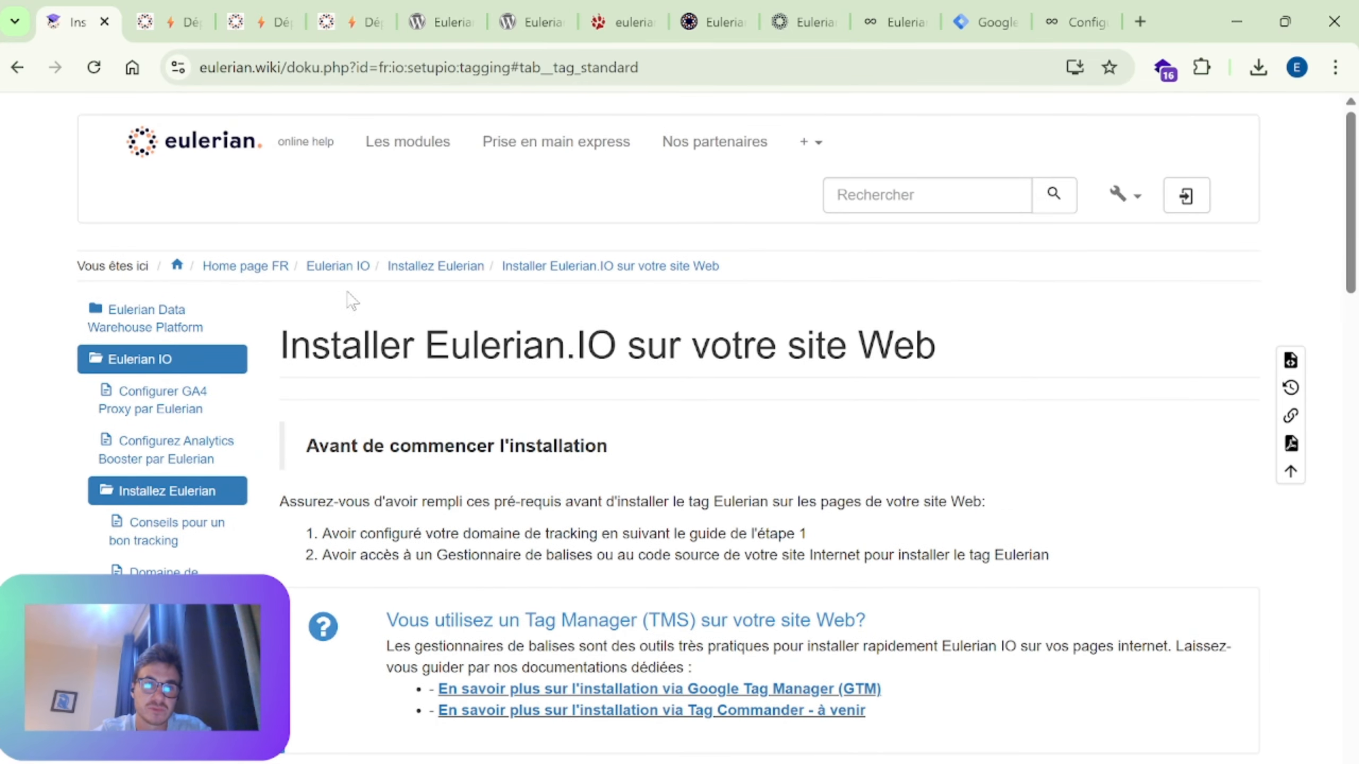
{"action": "scroll", "coordinate": [491, 321], "scroll_direction": "down", "scroll_amount": 15}
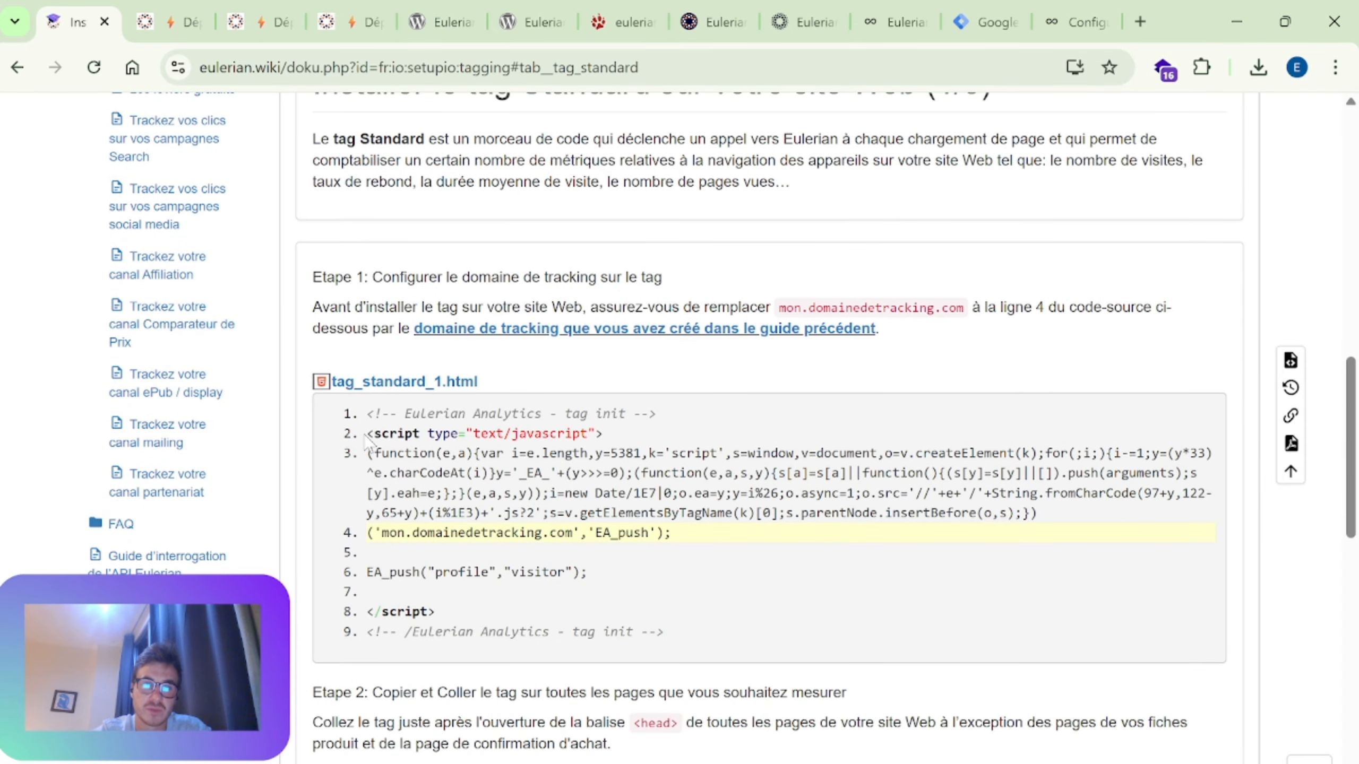
{"action": "left_click_drag", "start_coordinate": [369, 434], "coordinate": [640, 591]}
{"action": "left_click", "coordinate": [640, 586]}
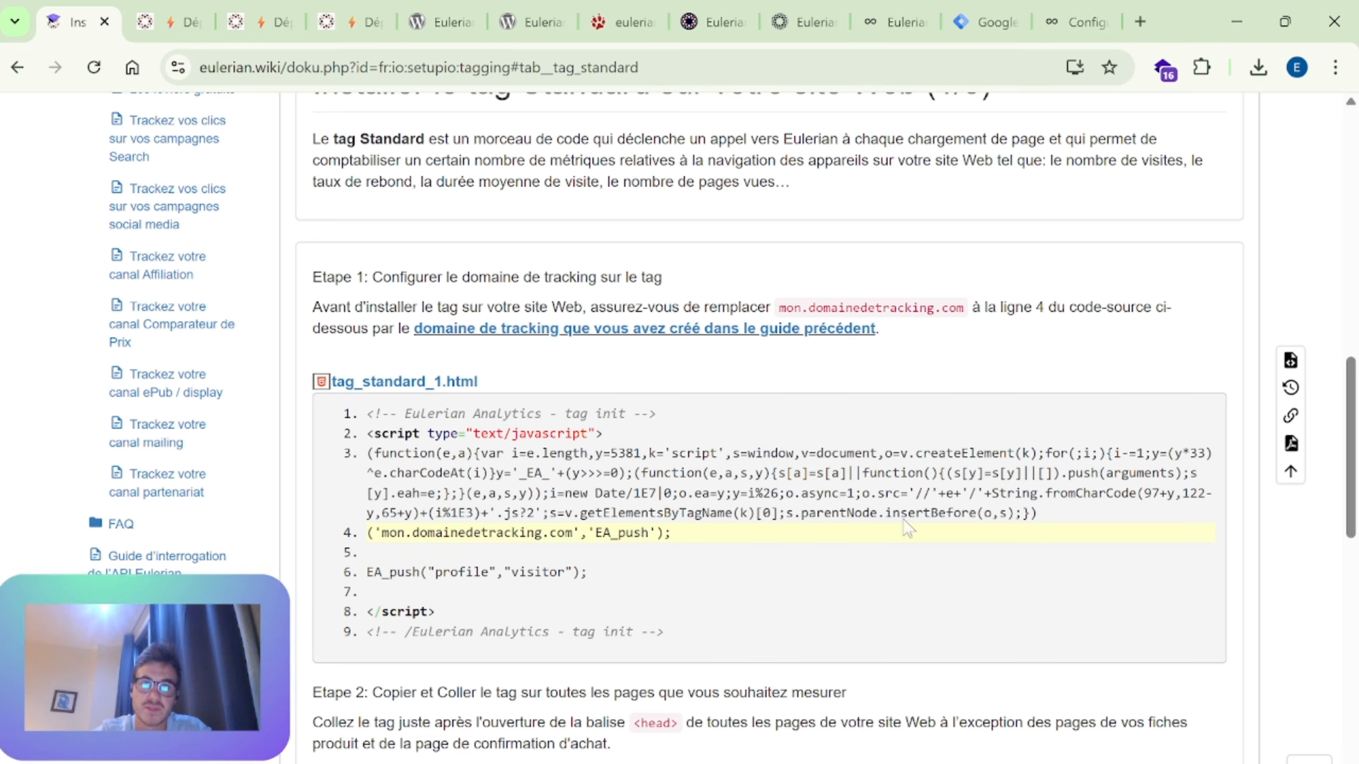
Step: Highlight parts of the tag_standard_1.html code, including the EA_push profile line and the word function, then clear the selection
{"action": "scroll", "coordinate": [877, 503], "scroll_direction": "up", "scroll_amount": 8}
{"action": "scroll", "coordinate": [866, 487], "scroll_direction": "up", "scroll_amount": 6}
{"action": "scroll", "coordinate": [813, 423], "scroll_direction": "down", "scroll_amount": 5}
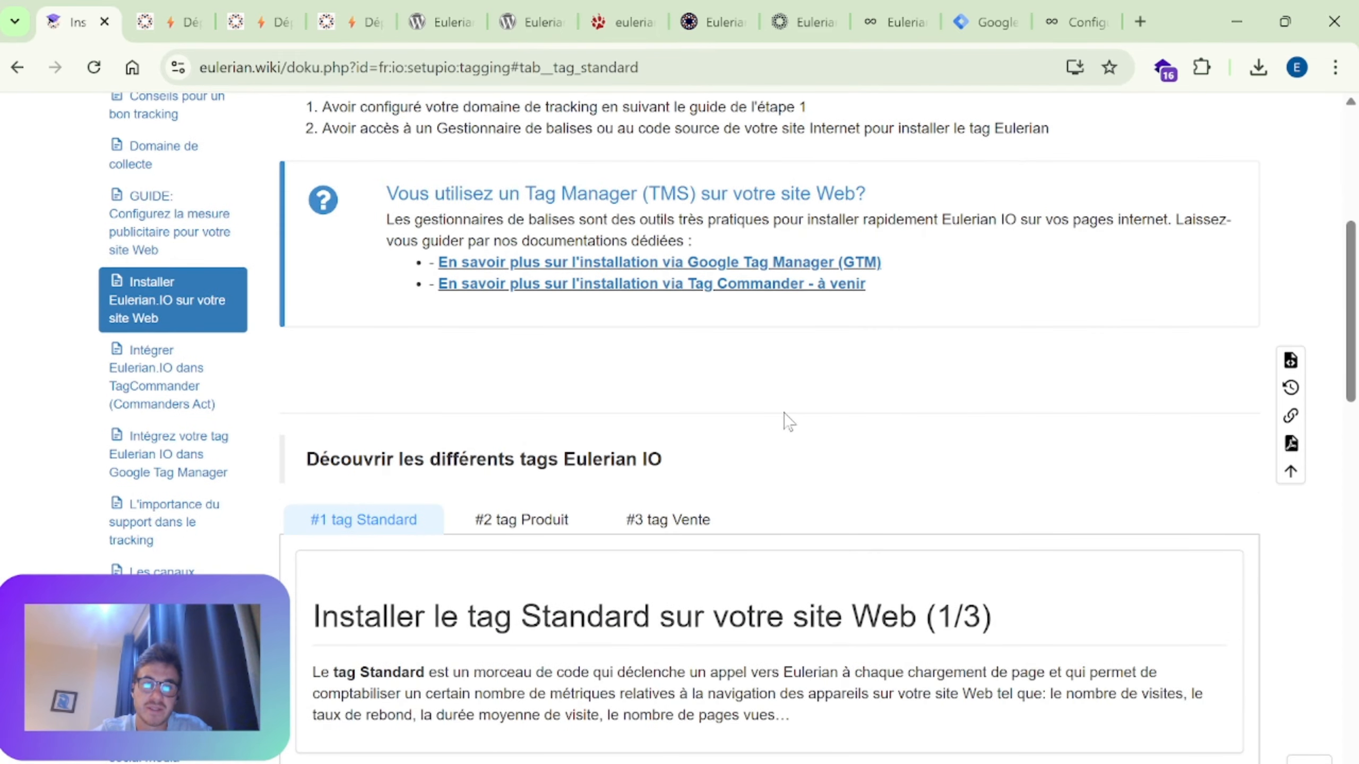
{"action": "scroll", "coordinate": [655, 389], "scroll_direction": "up", "scroll_amount": 4}
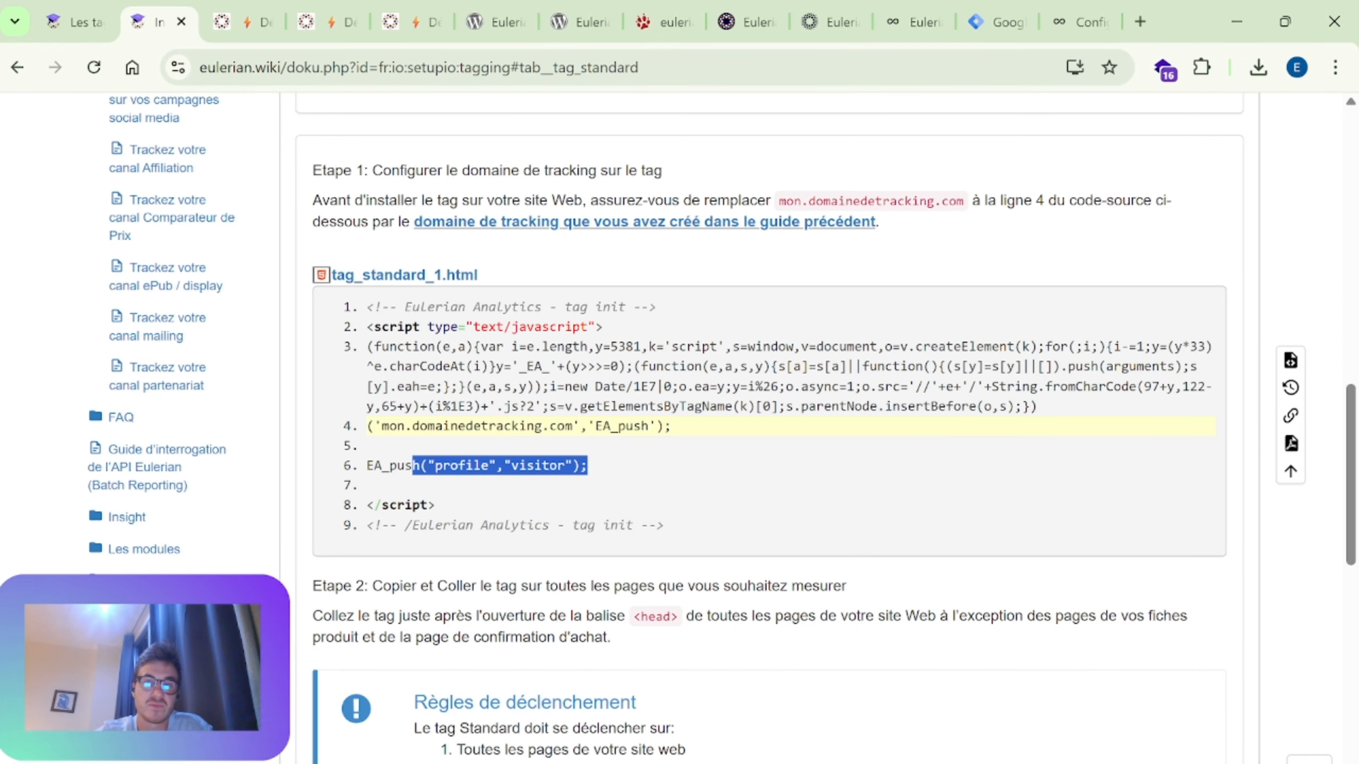
{"action": "left_click_drag", "start_coordinate": [767, 427], "coordinate": [398, 347]}
{"action": "left_click", "coordinate": [397, 347]}
{"action": "double_click", "coordinate": [399, 346]}
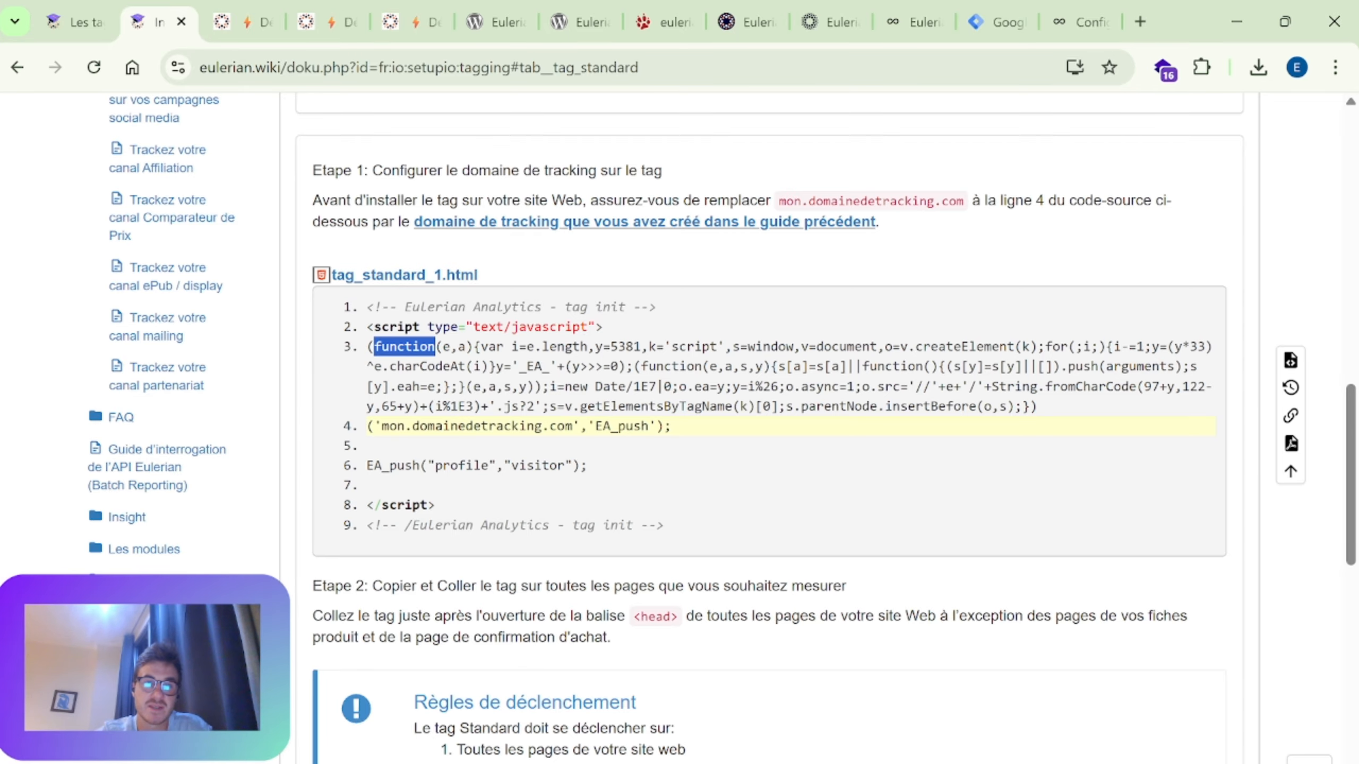
{"action": "left_click", "coordinate": [398, 346]}
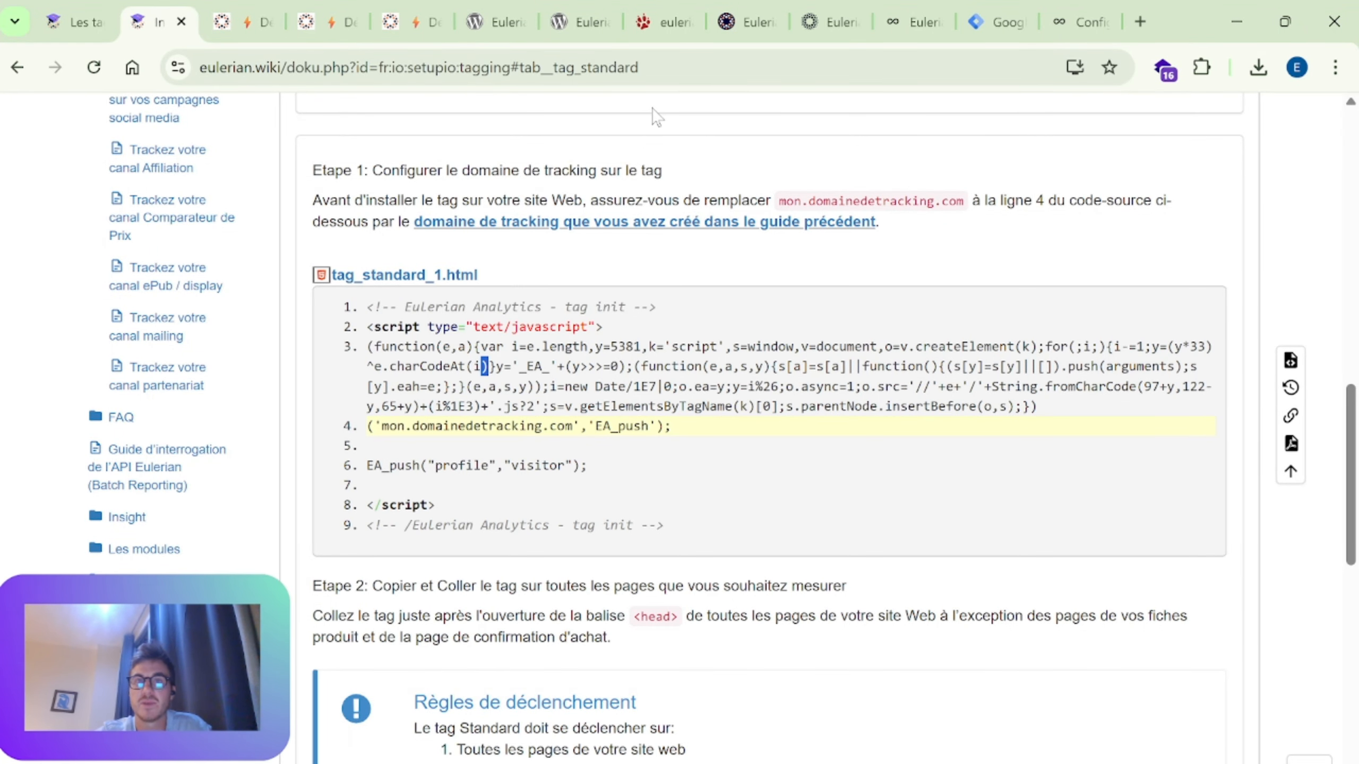
Step: Switch to the tableaudebordeulerian.fr page showing its network requests filtered by iaqw
{"action": "left_click", "coordinate": [490, 7]}
{"action": "left_click", "coordinate": [244, 20]}
{"action": "left_click", "coordinate": [908, 20]}
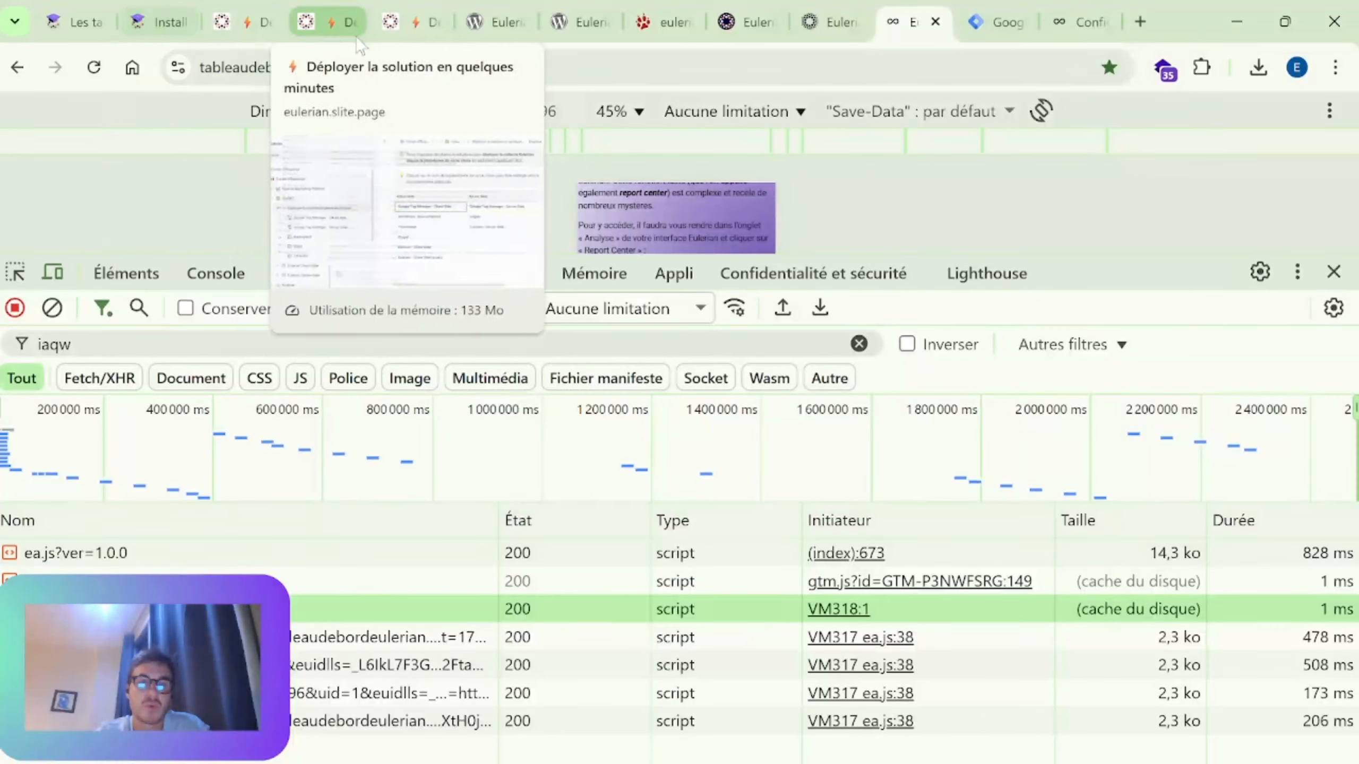
{"action": "left_click_drag", "start_coordinate": [1137, 269], "coordinate": [1141, 203]}
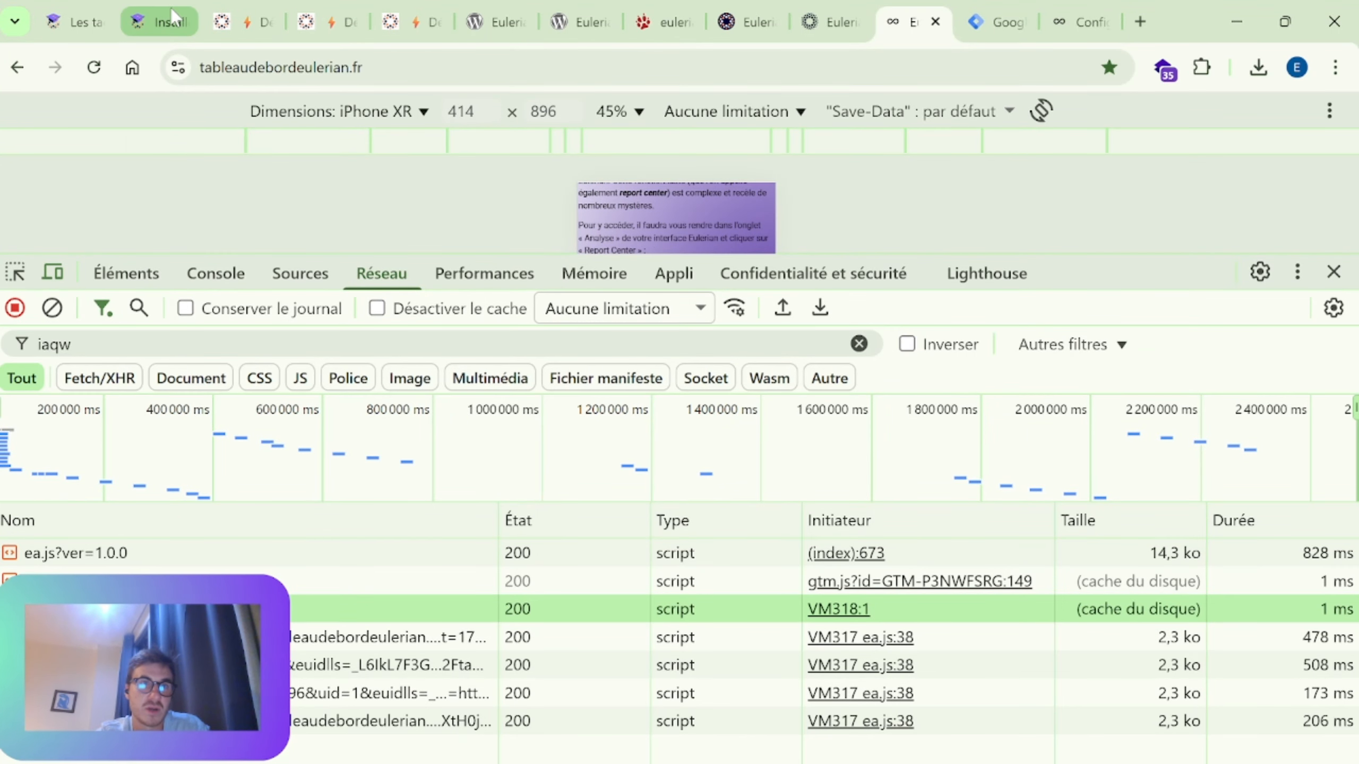
Step: Open and close the previews of the first three iaqw script requests one after another, starting with ea.js?ver=1.0.0
{"action": "left_click", "coordinate": [138, 549]}
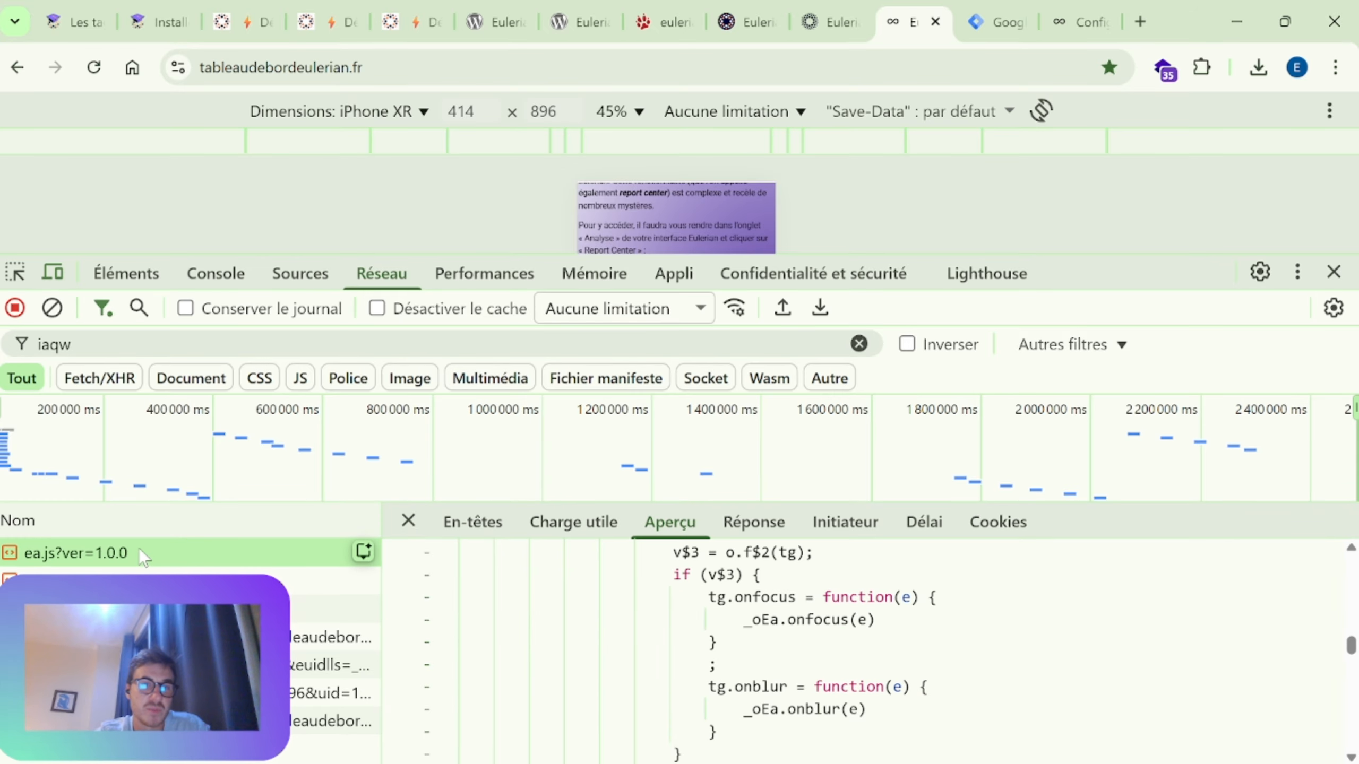
{"action": "left_click", "coordinate": [406, 521]}
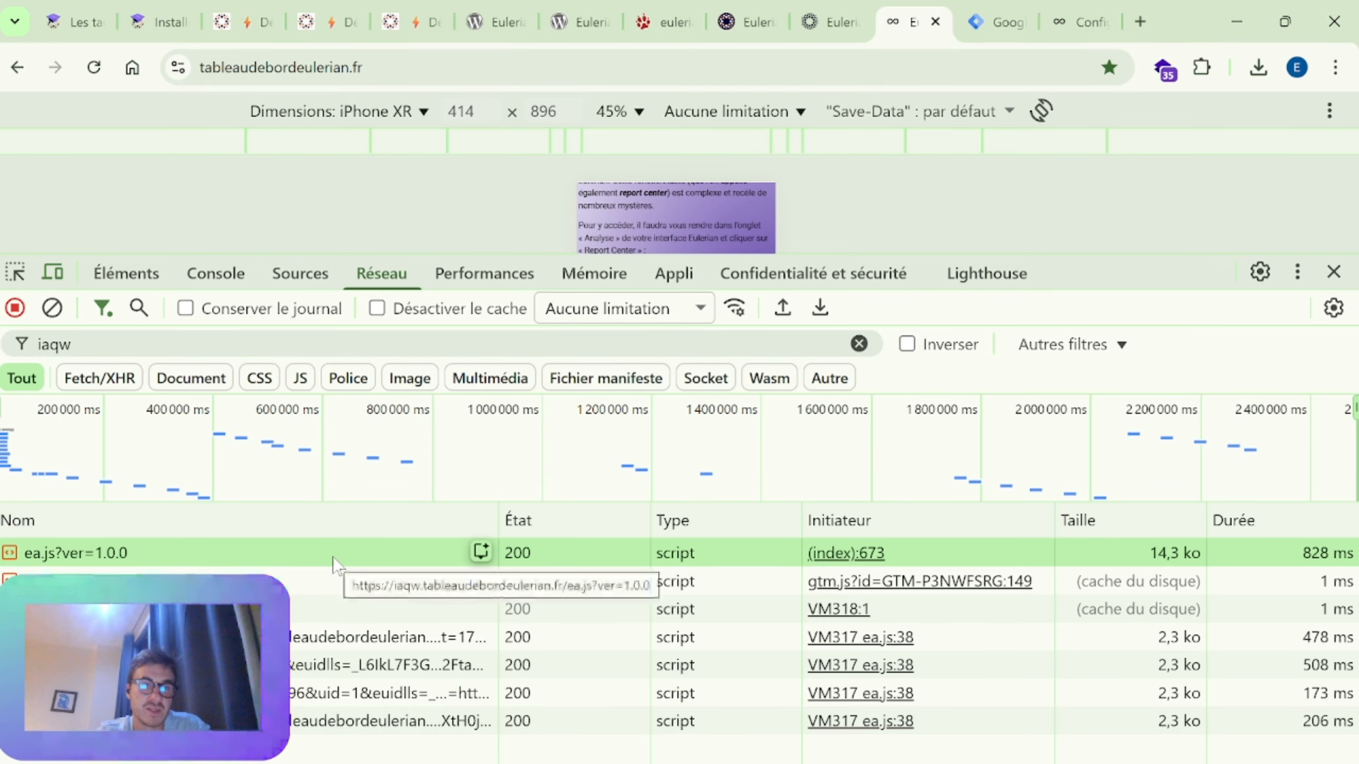
{"action": "left_click", "coordinate": [308, 586]}
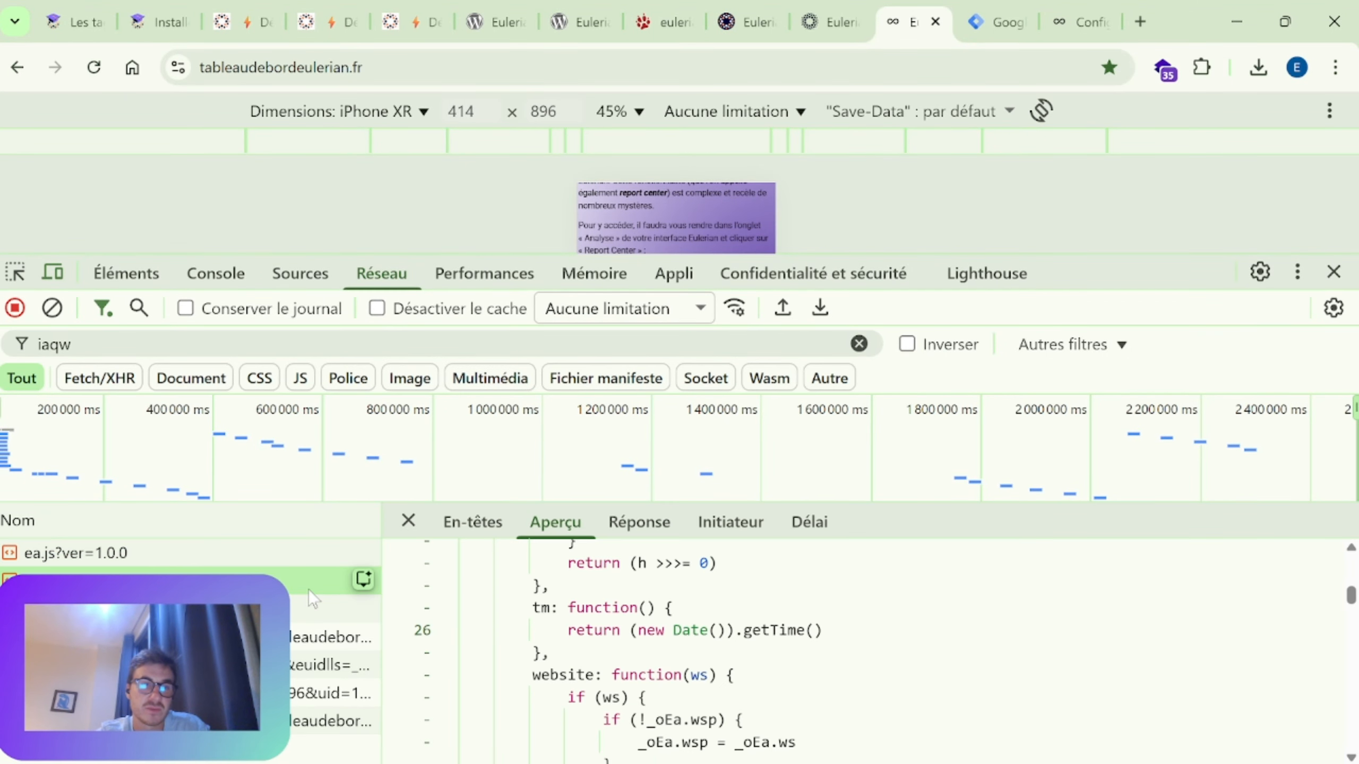
{"action": "left_click", "coordinate": [408, 520]}
{"action": "left_click", "coordinate": [479, 607]}
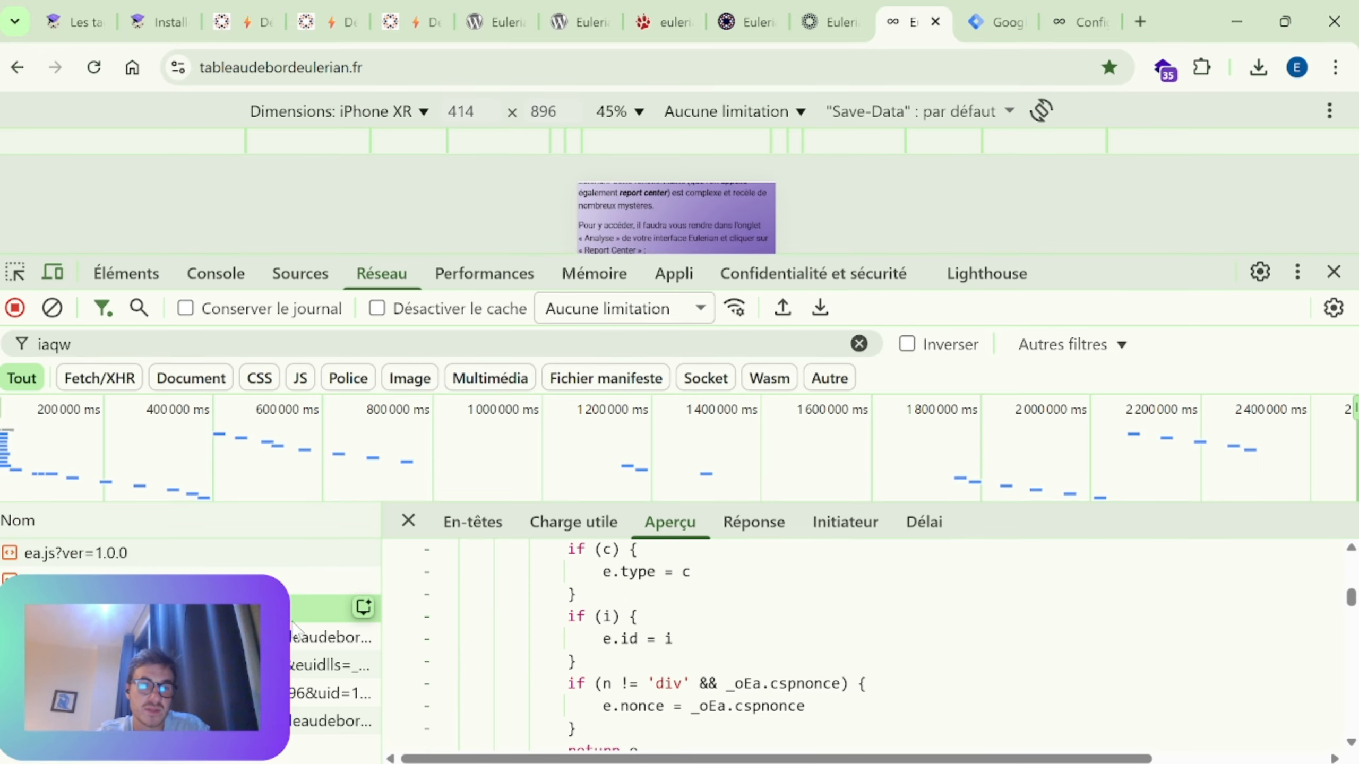
{"action": "left_click", "coordinate": [408, 520]}
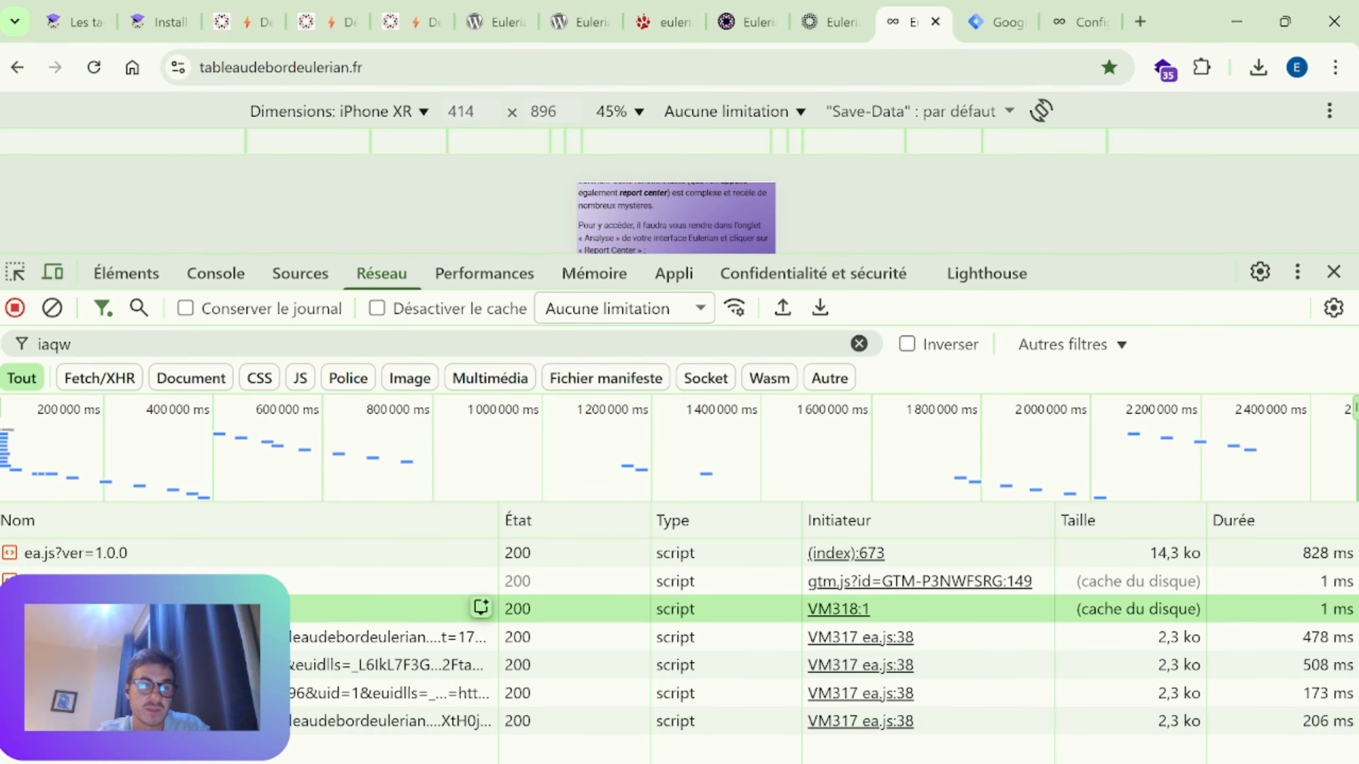
Step: Examine the previewed code of the ea.js?ver=1.0.0 request, including its parameter name mappings
{"action": "left_click", "coordinate": [215, 556]}
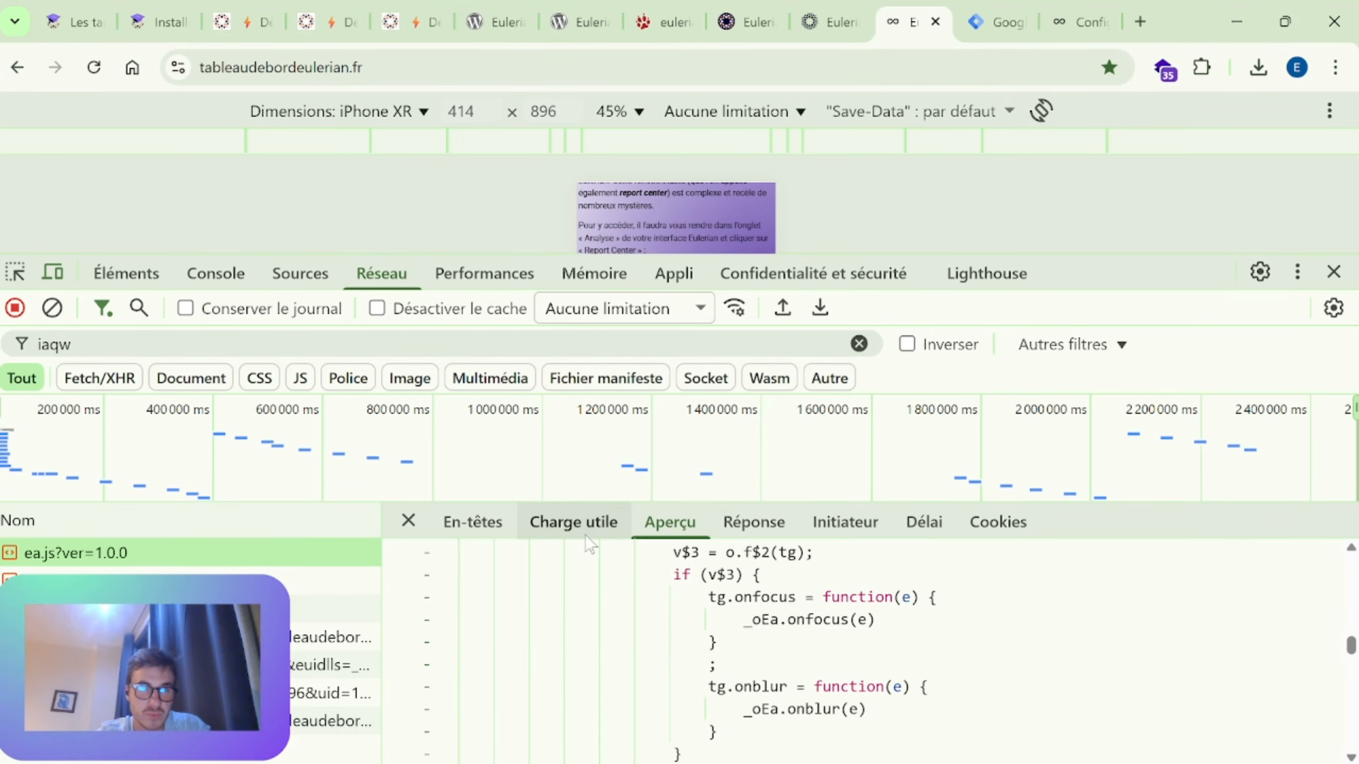
{"action": "scroll", "coordinate": [867, 650], "scroll_direction": "down", "scroll_amount": 5}
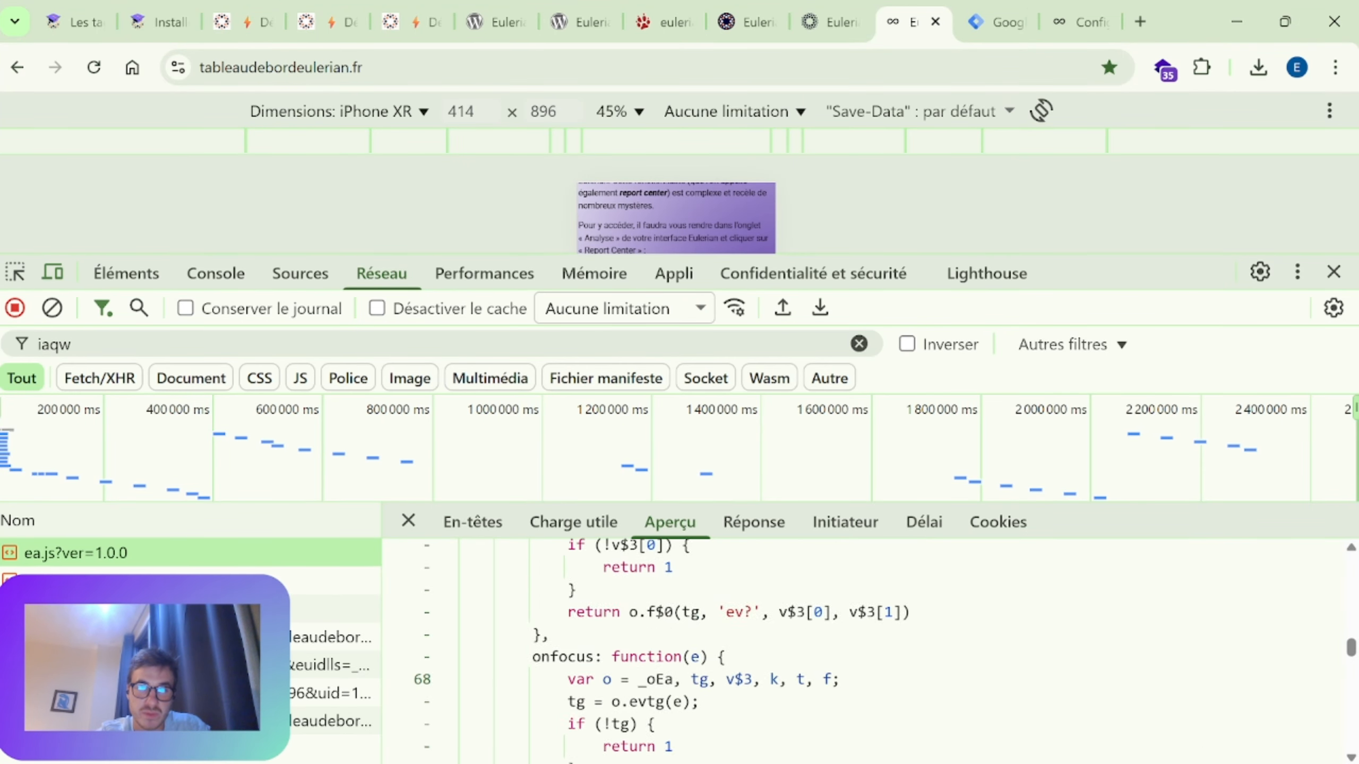
{"action": "left_click_drag", "start_coordinate": [1352, 650], "coordinate": [1352, 574]}
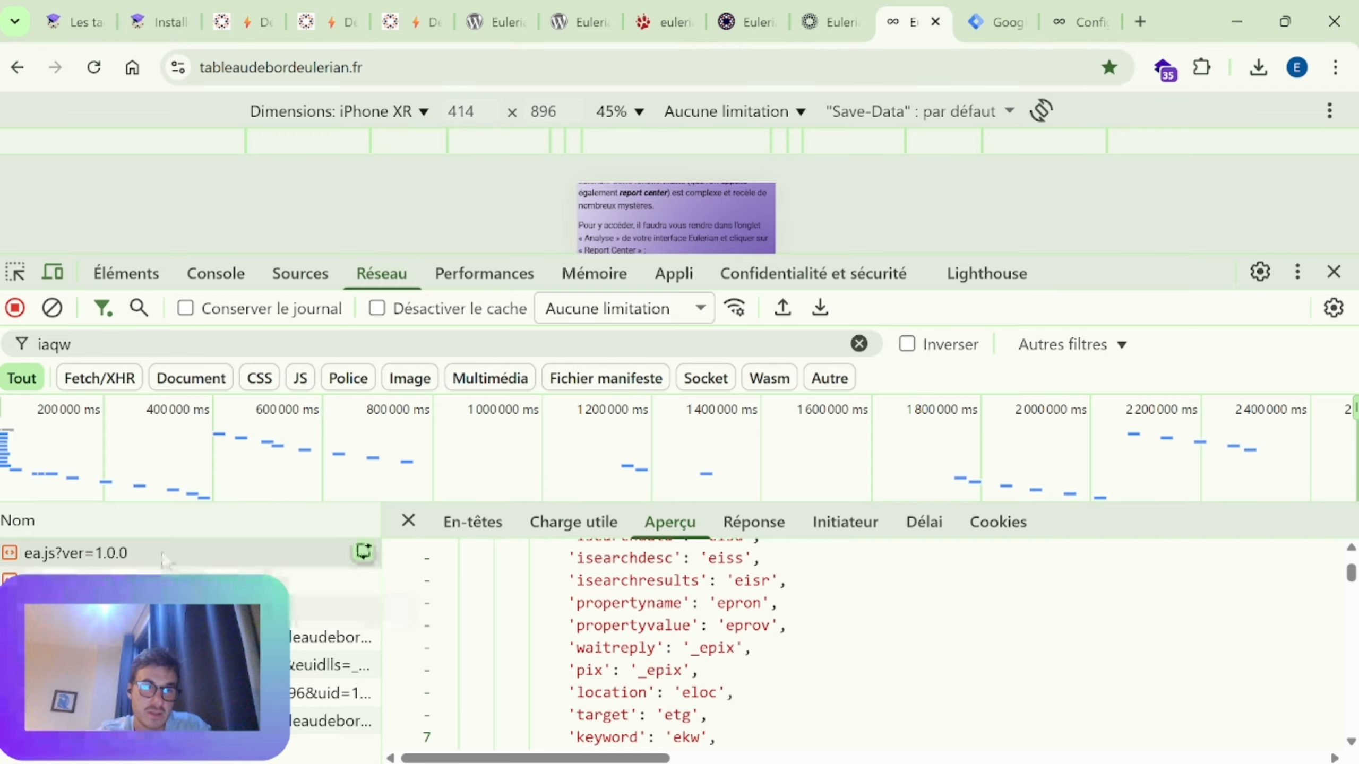
Step: Preview the second and third iaqw script requests and examine the code of the one initiated by VM318:1
{"action": "left_click", "coordinate": [160, 580]}
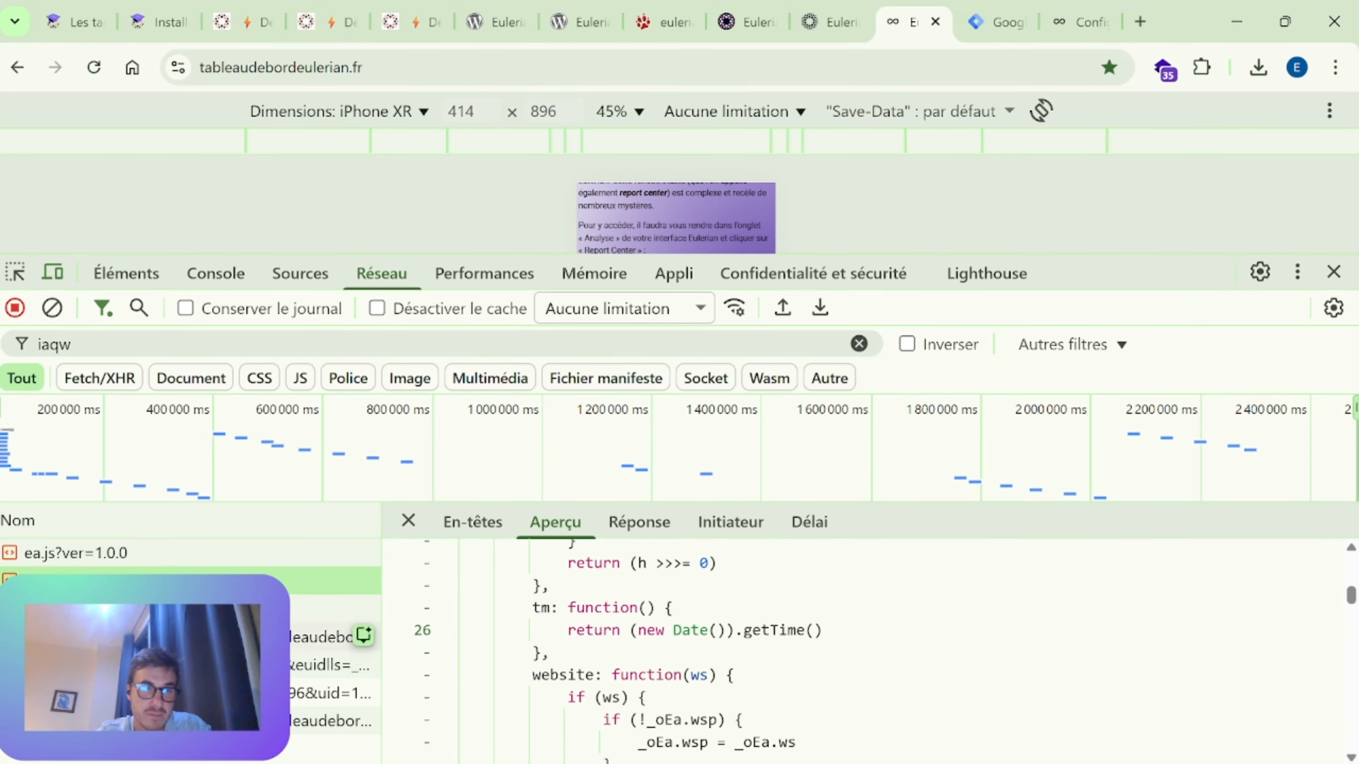
{"action": "left_click", "coordinate": [241, 609]}
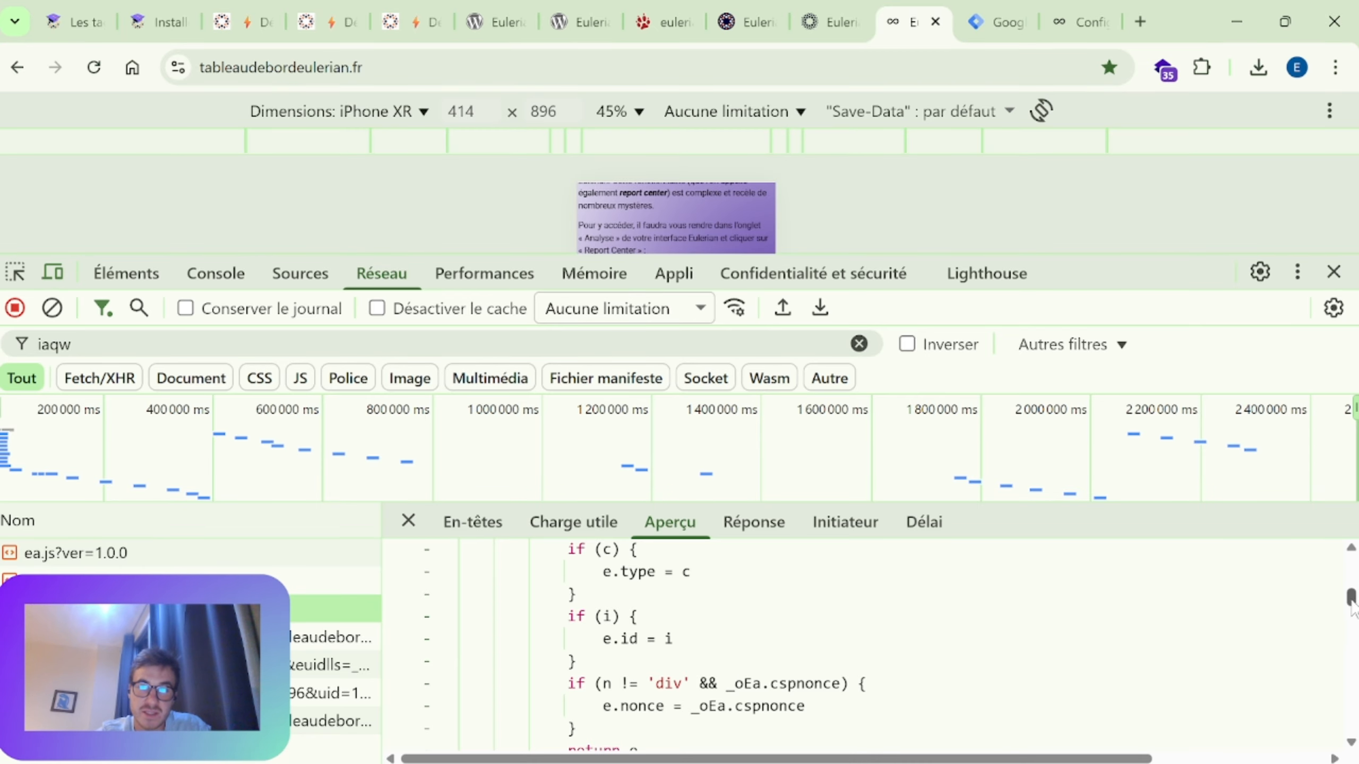
{"action": "left_click_drag", "start_coordinate": [1351, 600], "coordinate": [1351, 627]}
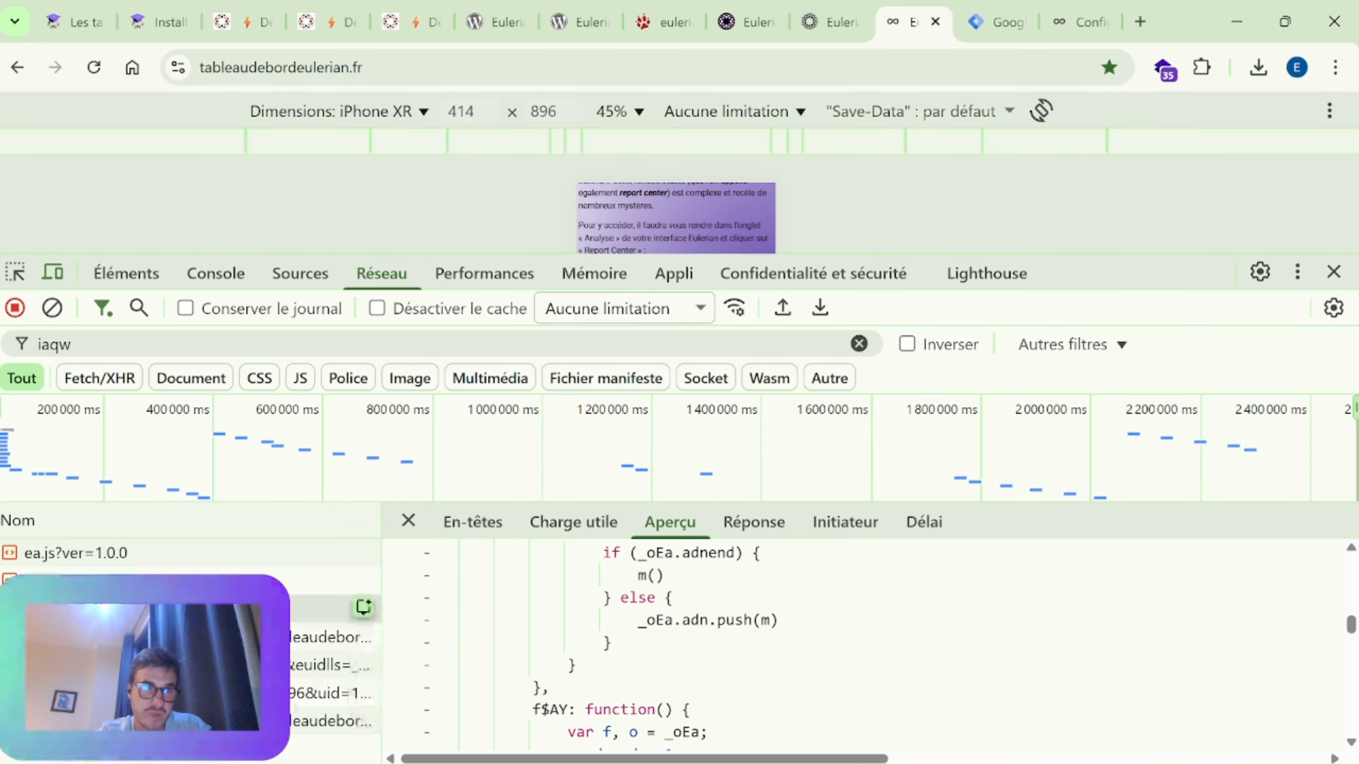
{"action": "left_click", "coordinate": [241, 609]}
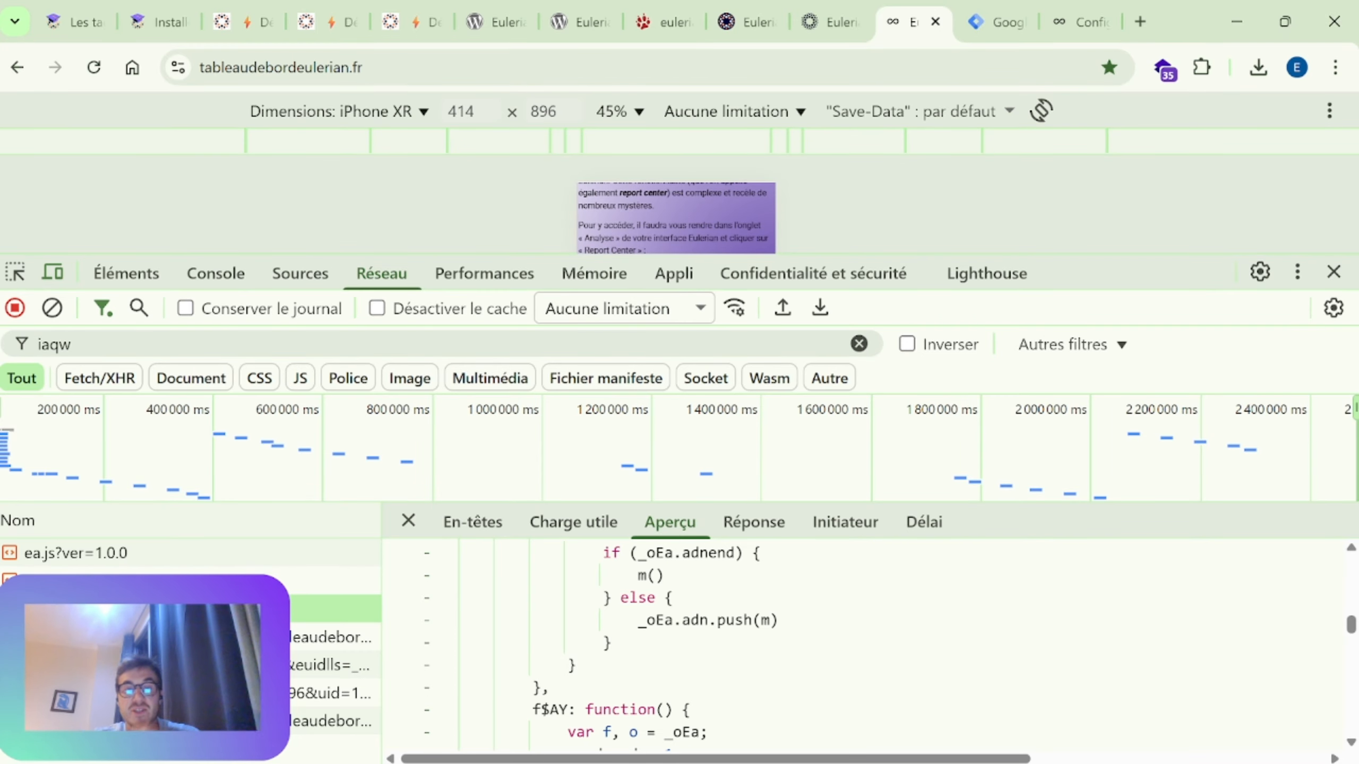
{"action": "scroll", "coordinate": [856, 642], "scroll_direction": "down", "scroll_amount": 6}
{"action": "scroll", "coordinate": [866, 648], "scroll_direction": "down", "scroll_amount": 5}
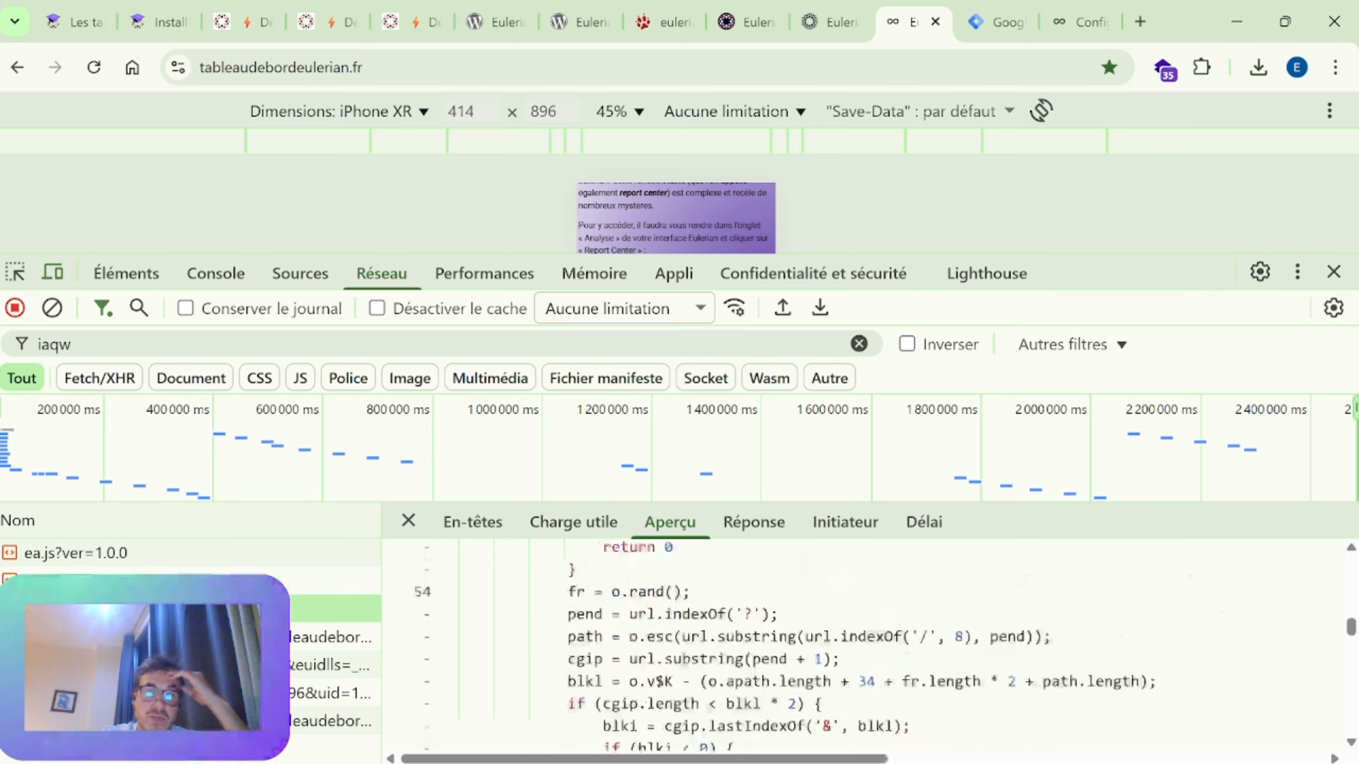
Step: Switch to Visual Studio Code and examine the final functions of Librairie basique.js, from _oEa.f$AR to the _oEa.go2 call
{"action": "key", "text": "alt+Tab"}
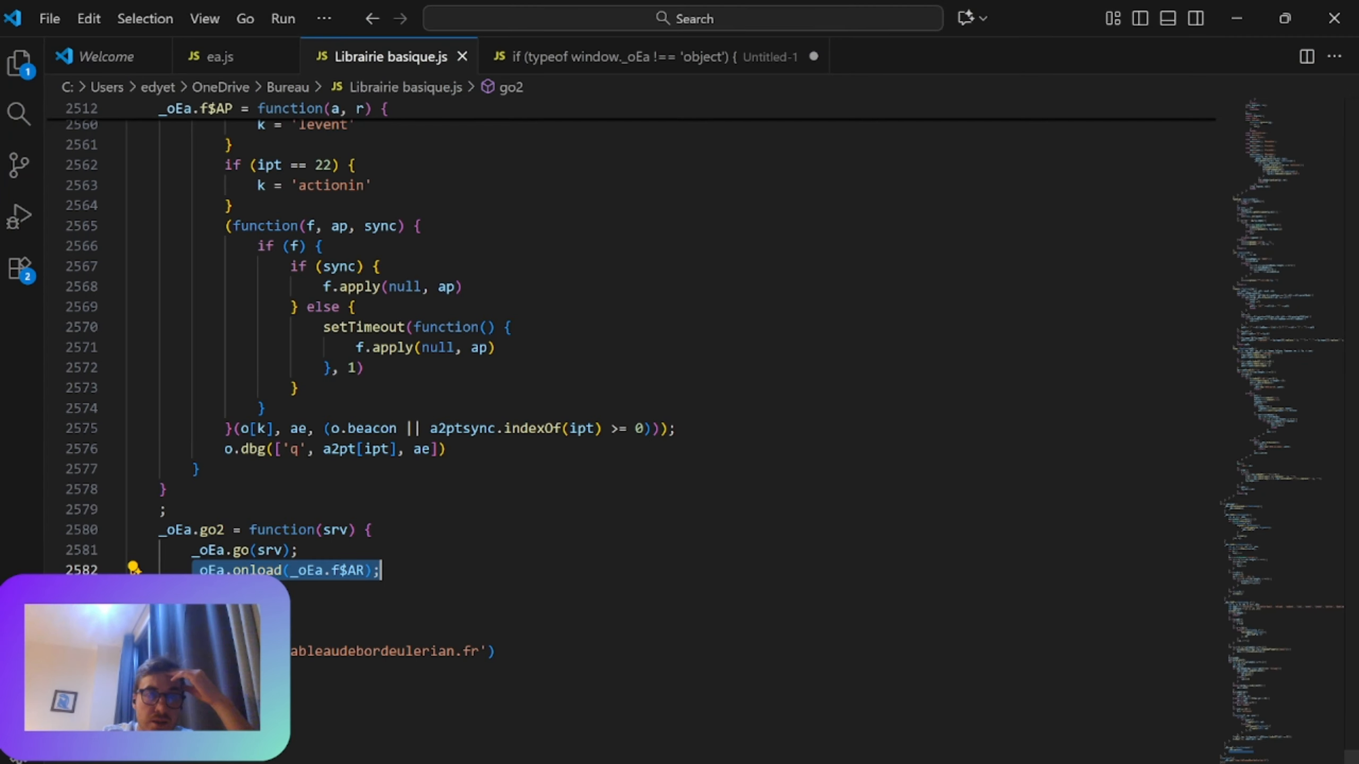
{"action": "scroll", "coordinate": [631, 429], "scroll_direction": "up", "scroll_amount": 12}
{"action": "scroll", "coordinate": [631, 428], "scroll_direction": "up", "scroll_amount": 4}
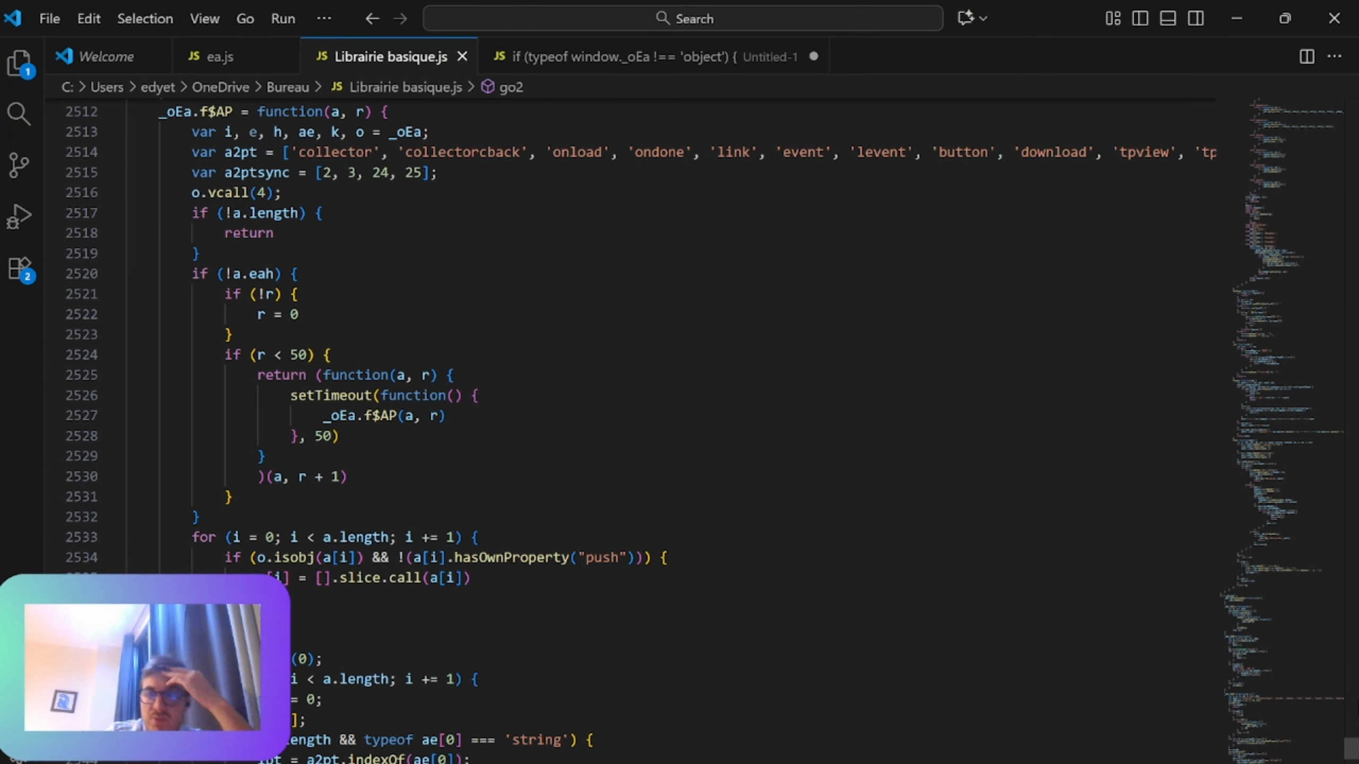
{"action": "mouse_move", "coordinate": [1351, 750]}
{"action": "left_mouse_down"}
{"action": "mouse_move", "coordinate": [1351, 109]}
{"action": "mouse_move", "coordinate": [1321, 640]}
{"action": "mouse_move", "coordinate": [1351, 737]}
{"action": "left_mouse_up"}
{"action": "scroll", "coordinate": [631, 428], "scroll_direction": "down", "scroll_amount": 7}
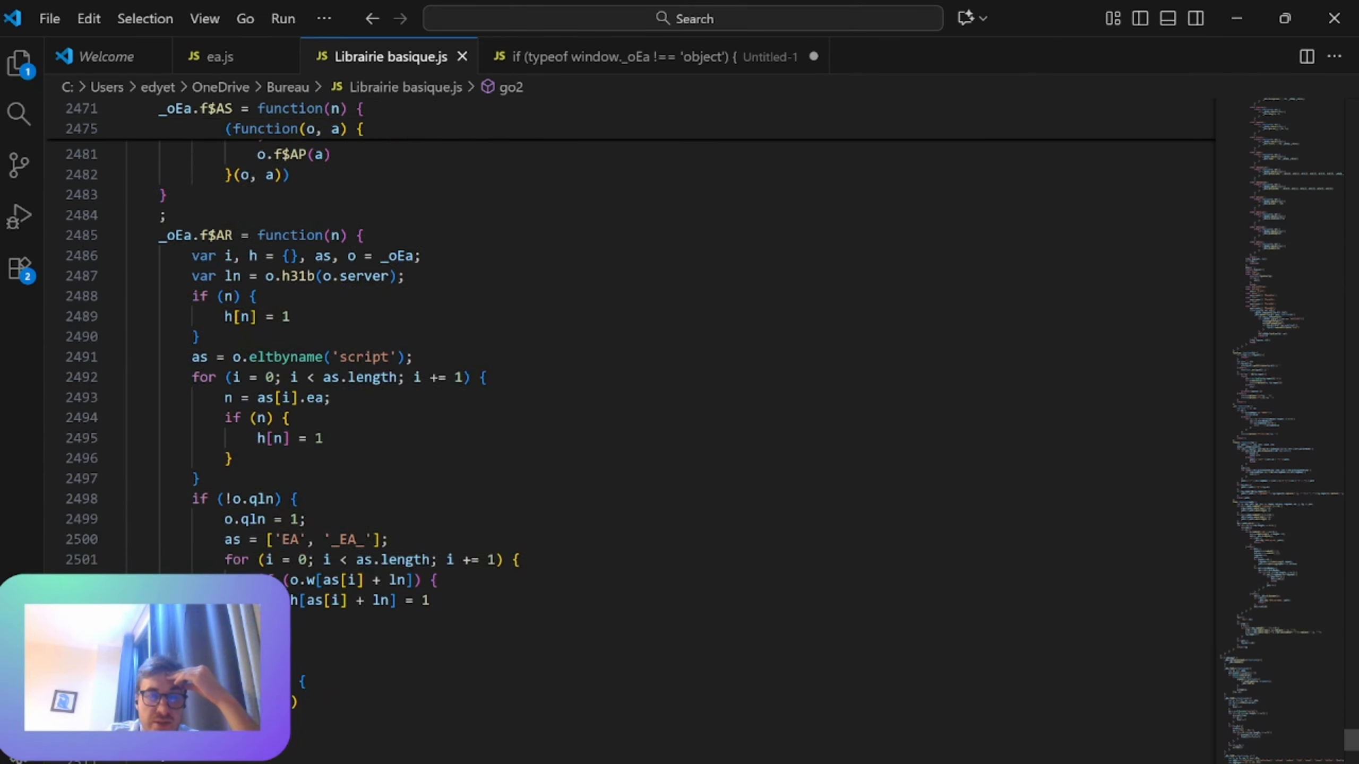
{"action": "scroll", "coordinate": [631, 428], "scroll_direction": "down", "scroll_amount": 20}
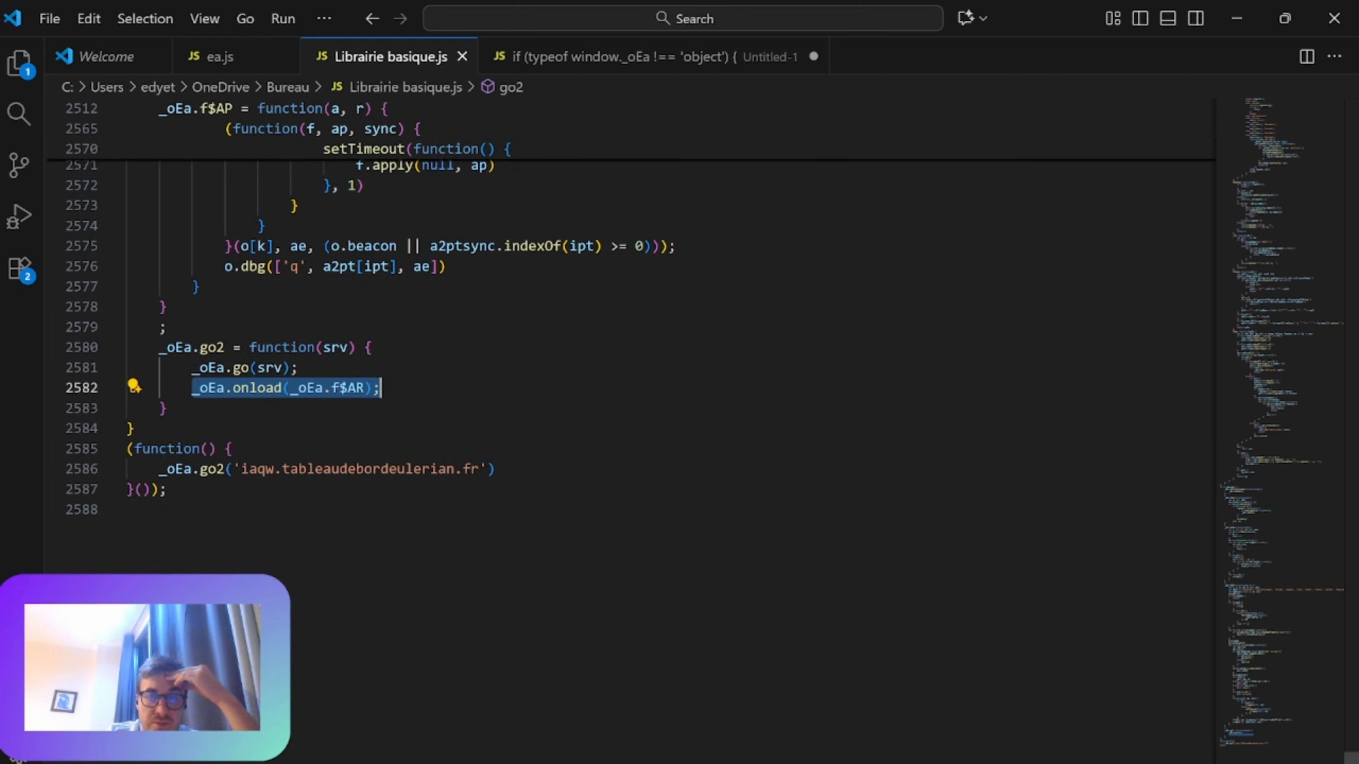
{"action": "scroll", "coordinate": [375, 375], "scroll_direction": "up", "scroll_amount": 4}
{"action": "left_click", "coordinate": [166, 519]}
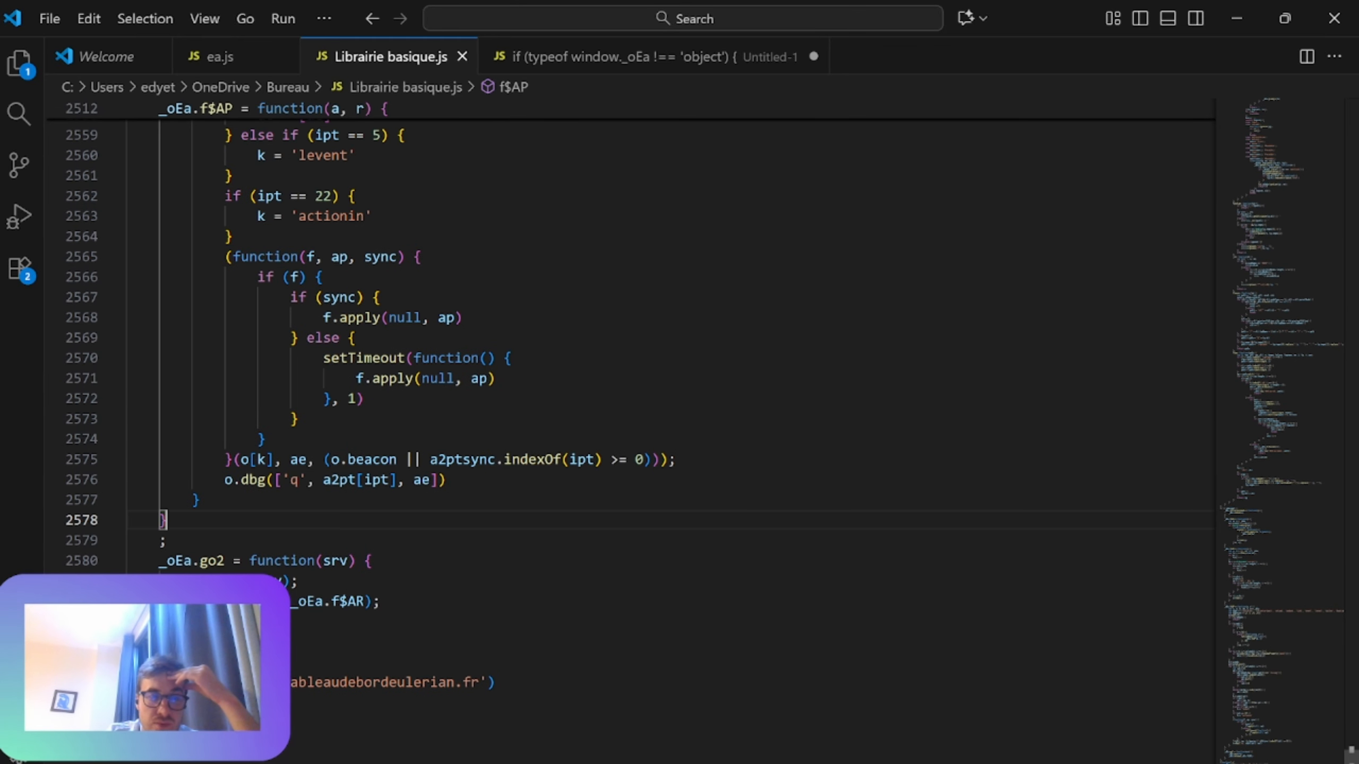
Step: Show ea.js and highlight the EA_event function that follows the _oEa.go call
{"action": "left_click", "coordinate": [220, 59]}
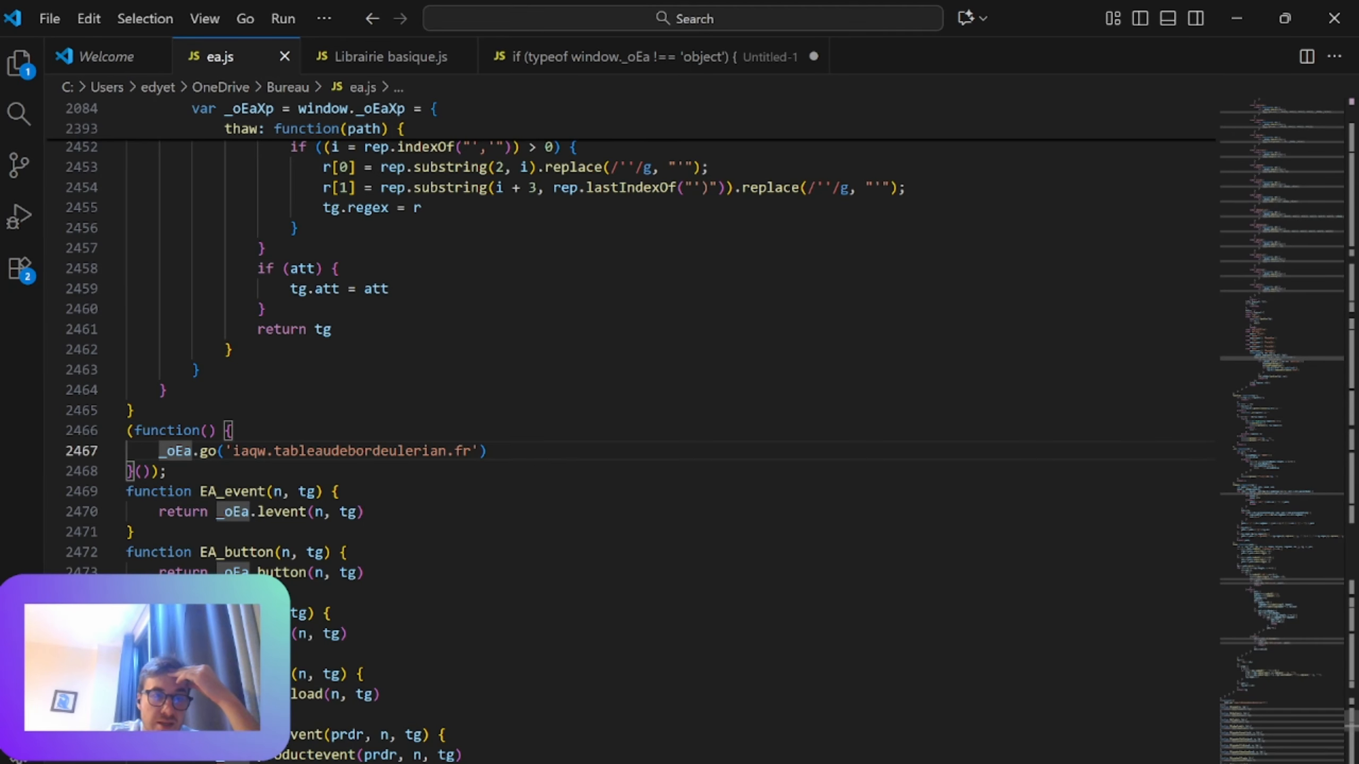
{"action": "scroll", "coordinate": [631, 428], "scroll_direction": "down", "scroll_amount": 1}
{"action": "scroll", "coordinate": [631, 375], "scroll_direction": "down", "scroll_amount": 2}
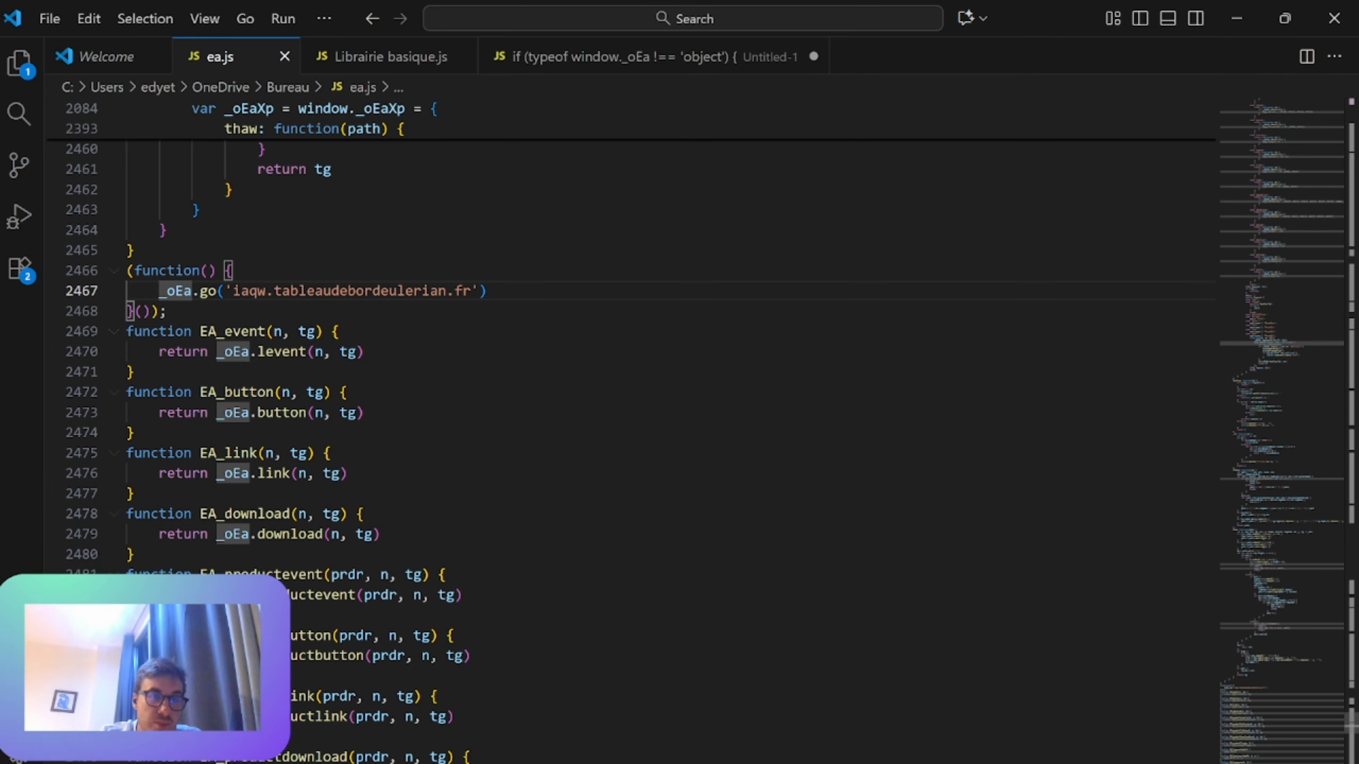
{"action": "left_click_drag", "start_coordinate": [127, 331], "coordinate": [242, 413]}
{"action": "left_click", "coordinate": [258, 331]}
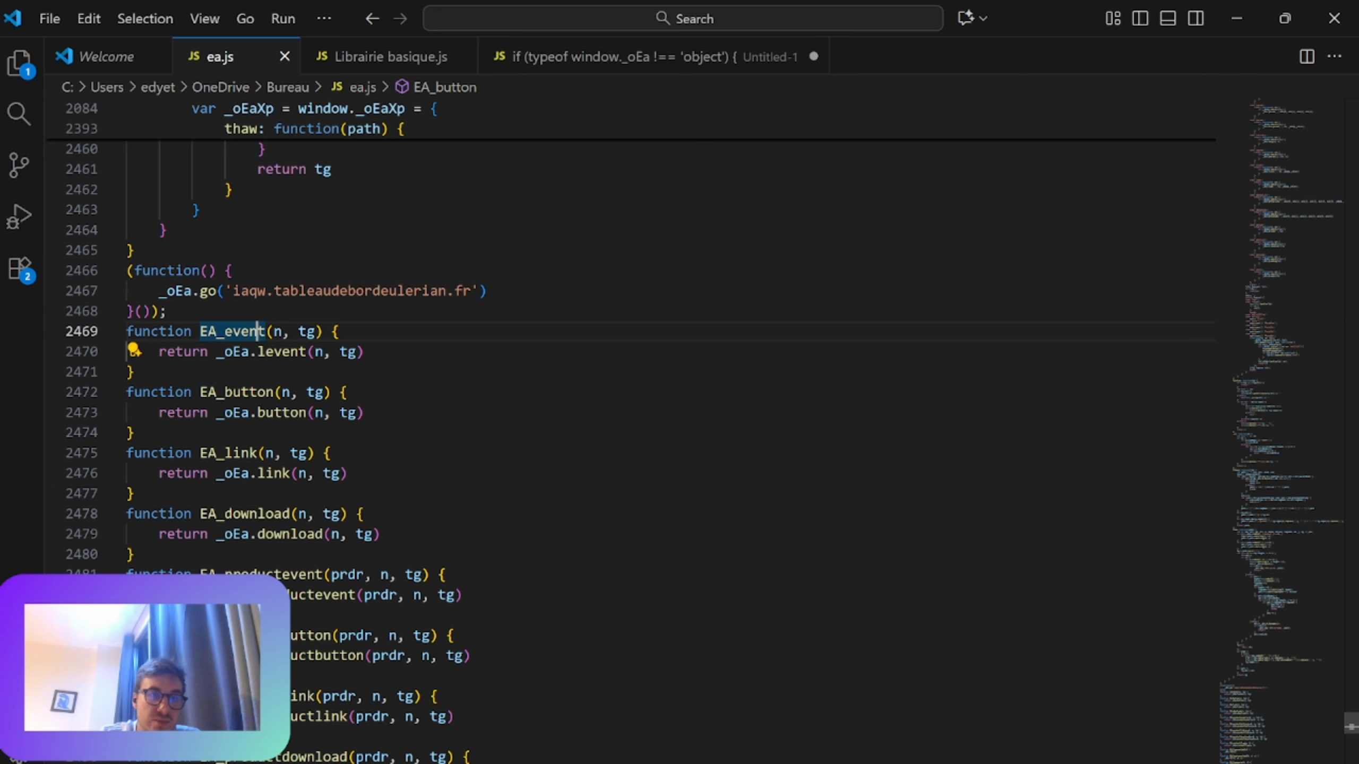
{"action": "left_click", "coordinate": [265, 352]}
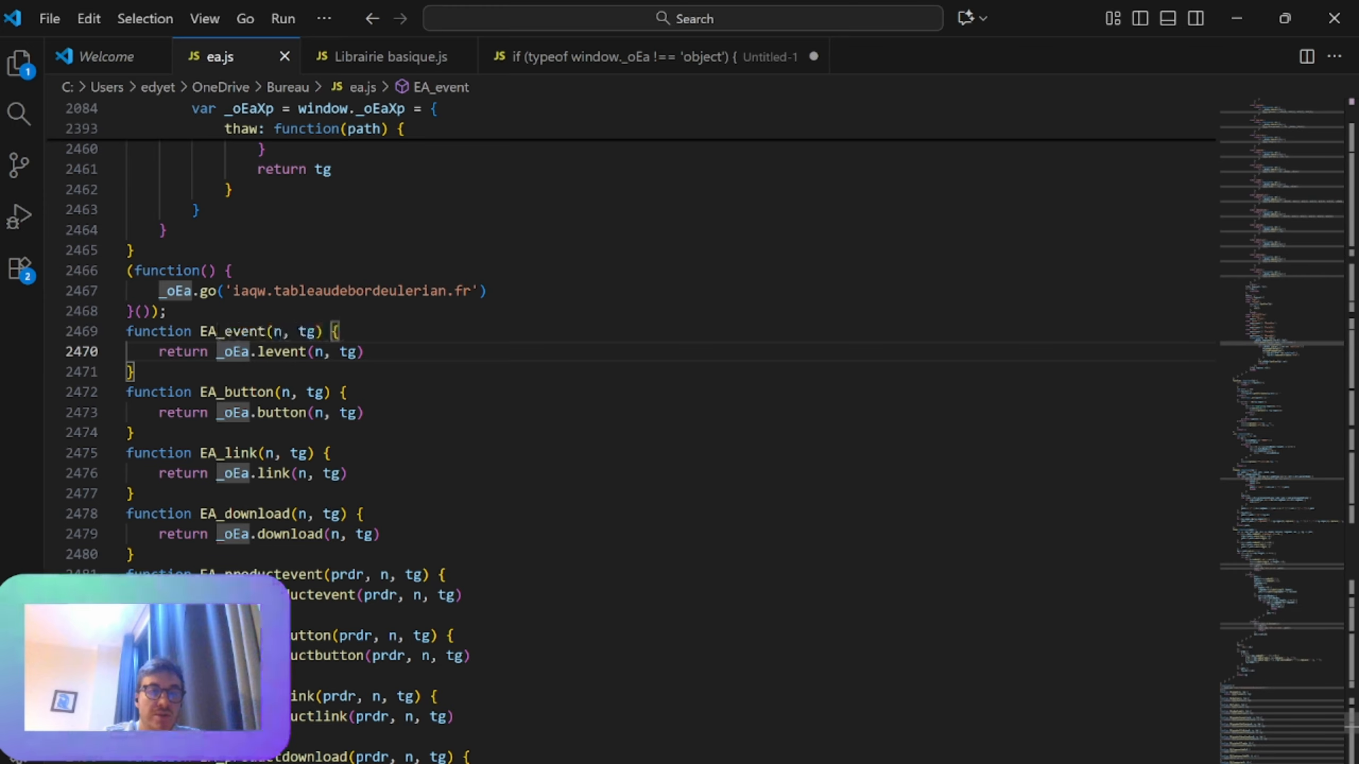
Step: Examine the remaining EA_ helper functions in ea.js, from EA_productlink through EA_tagreferrer
{"action": "scroll", "coordinate": [631, 431], "scroll_direction": "down", "scroll_amount": 11}
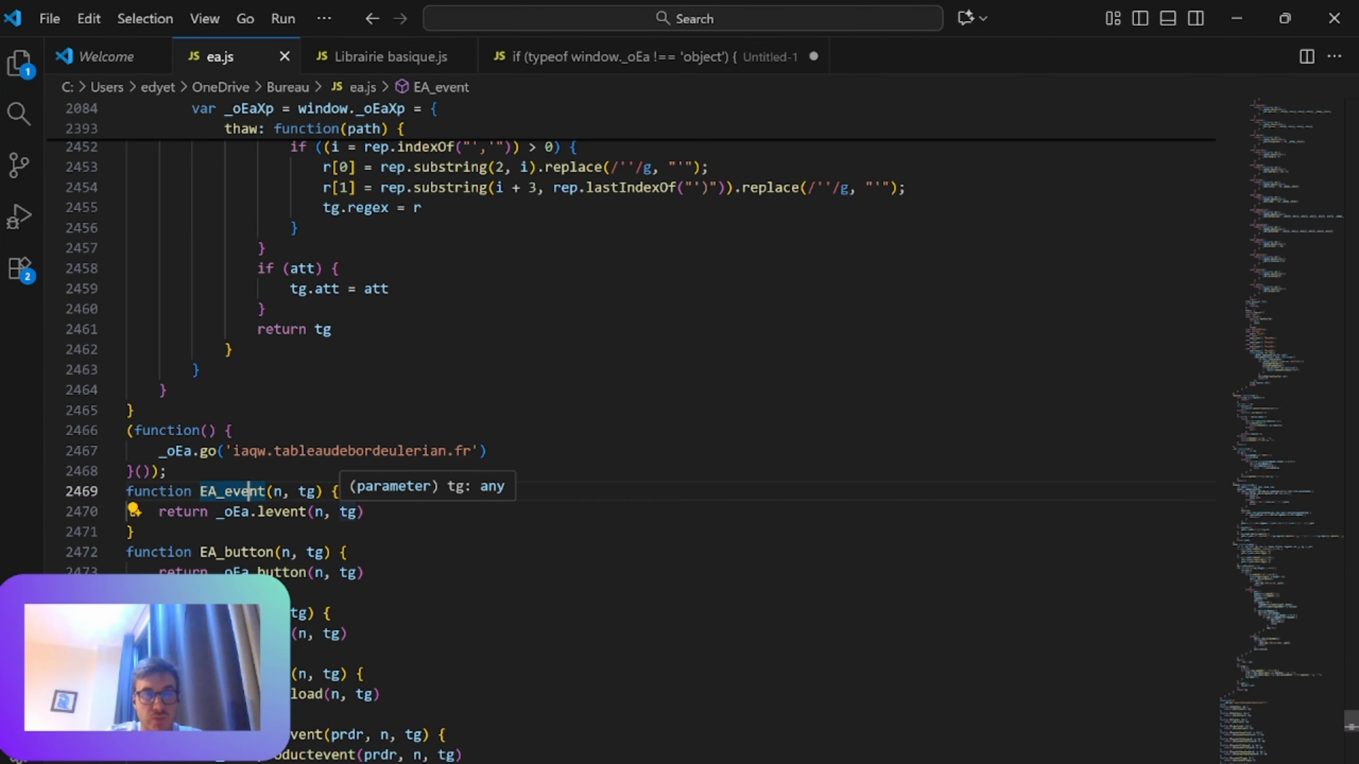
{"action": "left_click_drag", "start_coordinate": [258, 512], "coordinate": [274, 573]}
{"action": "scroll", "coordinate": [274, 572], "scroll_direction": "down", "scroll_amount": 14}
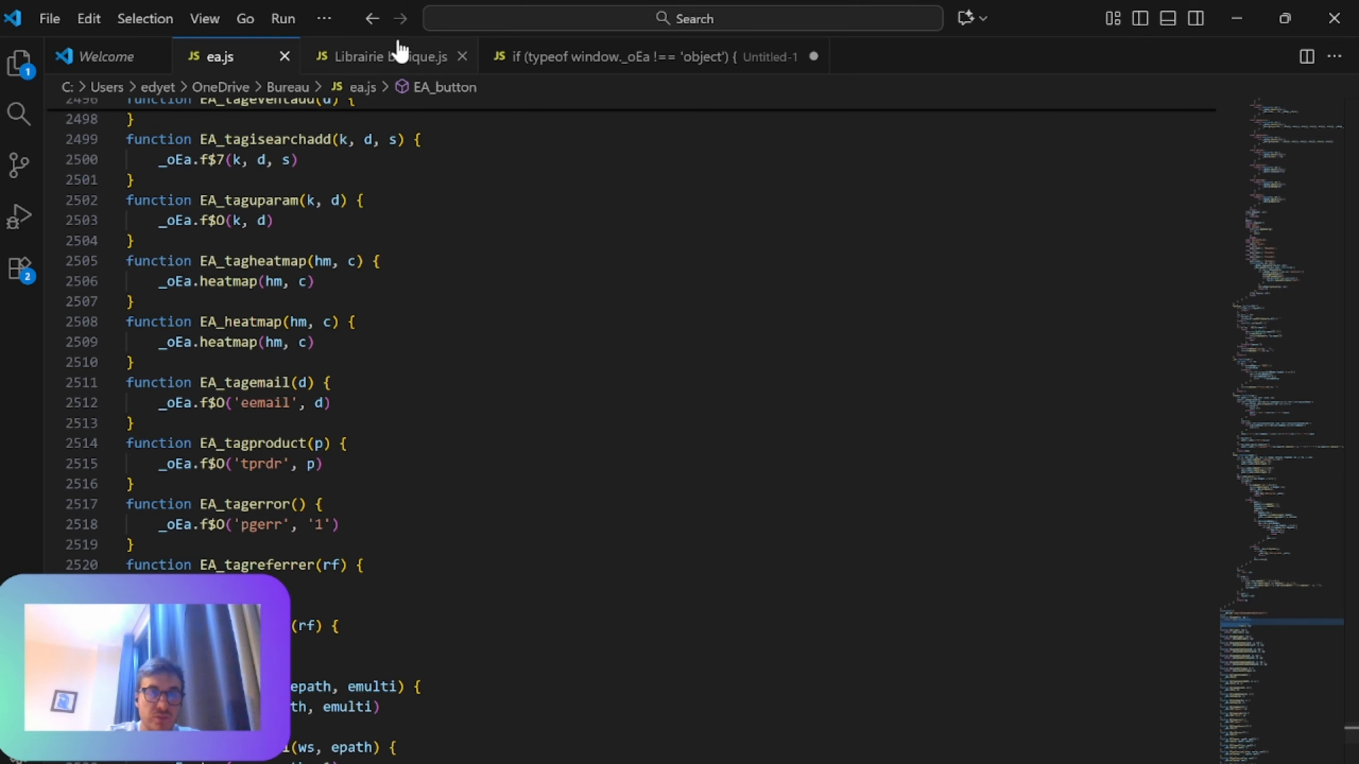
Step: Return to Librairie basique.js and highlight the !_oEa.go2 condition above the collectorcback function
{"action": "left_click", "coordinate": [394, 53]}
{"action": "scroll", "coordinate": [631, 375], "scroll_direction": "up", "scroll_amount": 20}
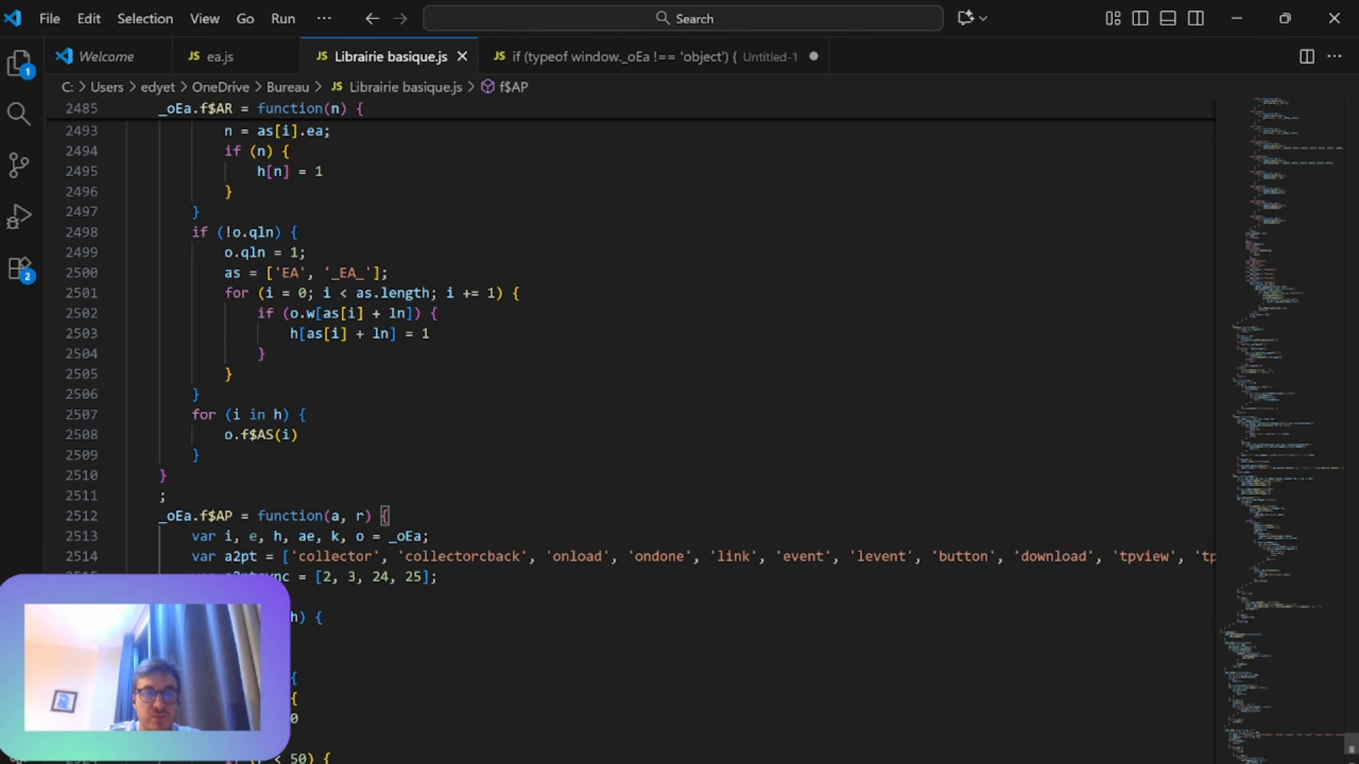
{"action": "scroll", "coordinate": [631, 374], "scroll_direction": "down", "scroll_amount": 6}
{"action": "scroll", "coordinate": [631, 375], "scroll_direction": "up", "scroll_amount": 9}
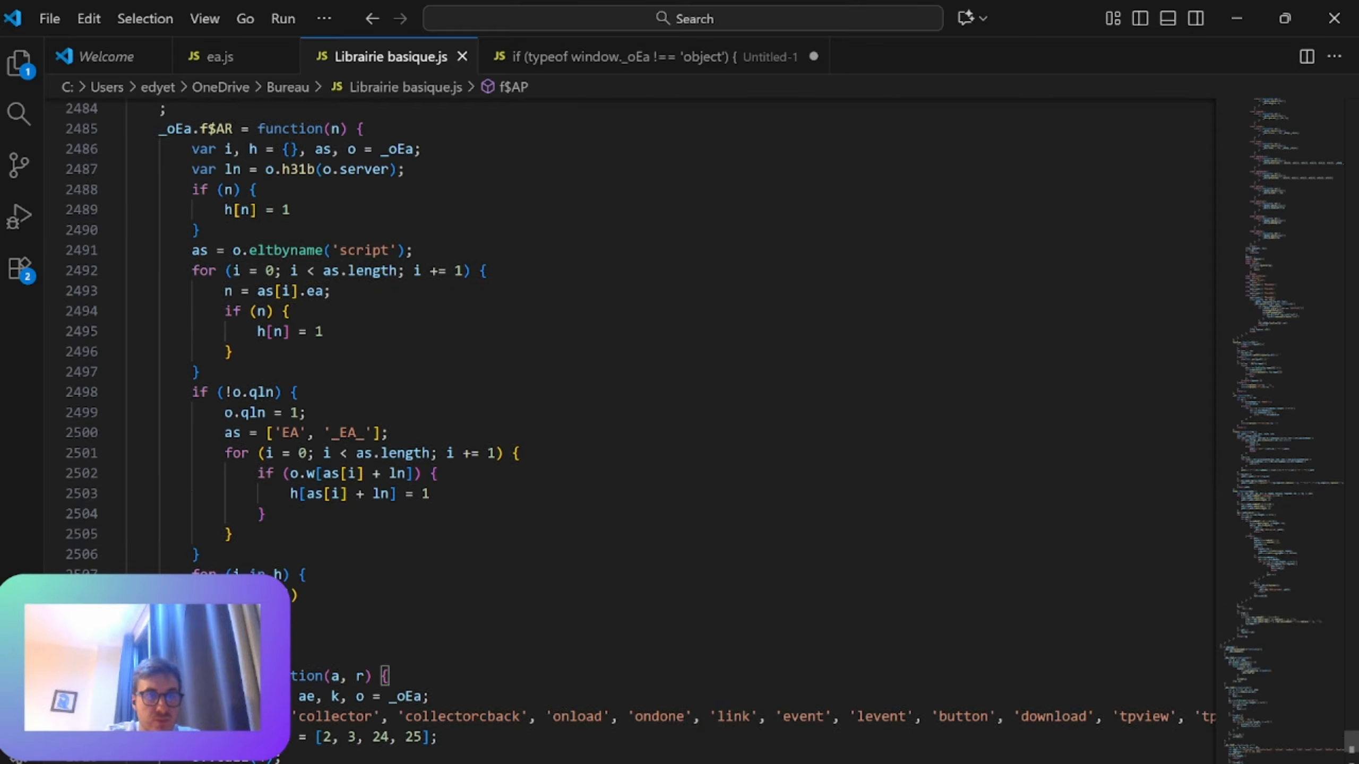
{"action": "scroll", "coordinate": [631, 375], "scroll_direction": "up", "scroll_amount": 13}
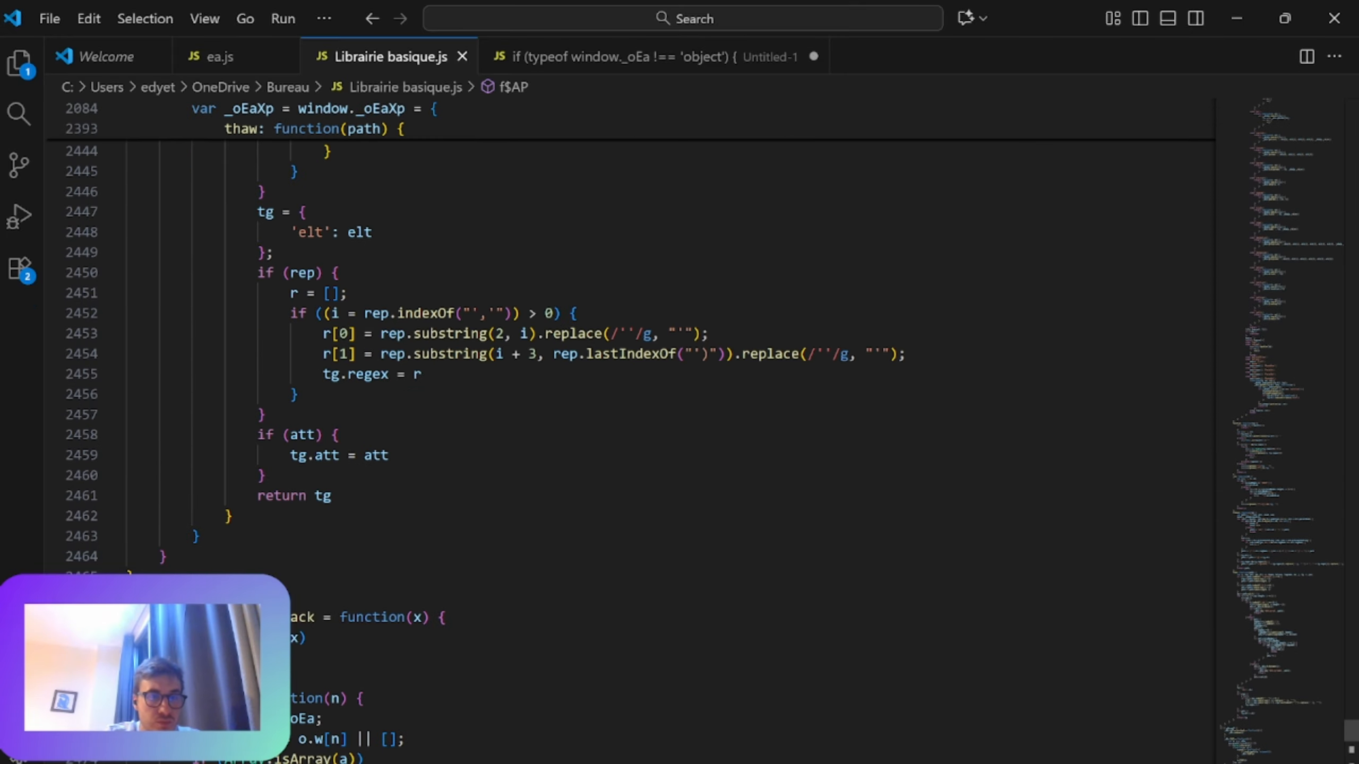
{"action": "scroll", "coordinate": [631, 375], "scroll_direction": "down", "scroll_amount": 2}
{"action": "left_click_drag", "start_coordinate": [159, 490], "coordinate": [241, 491]}
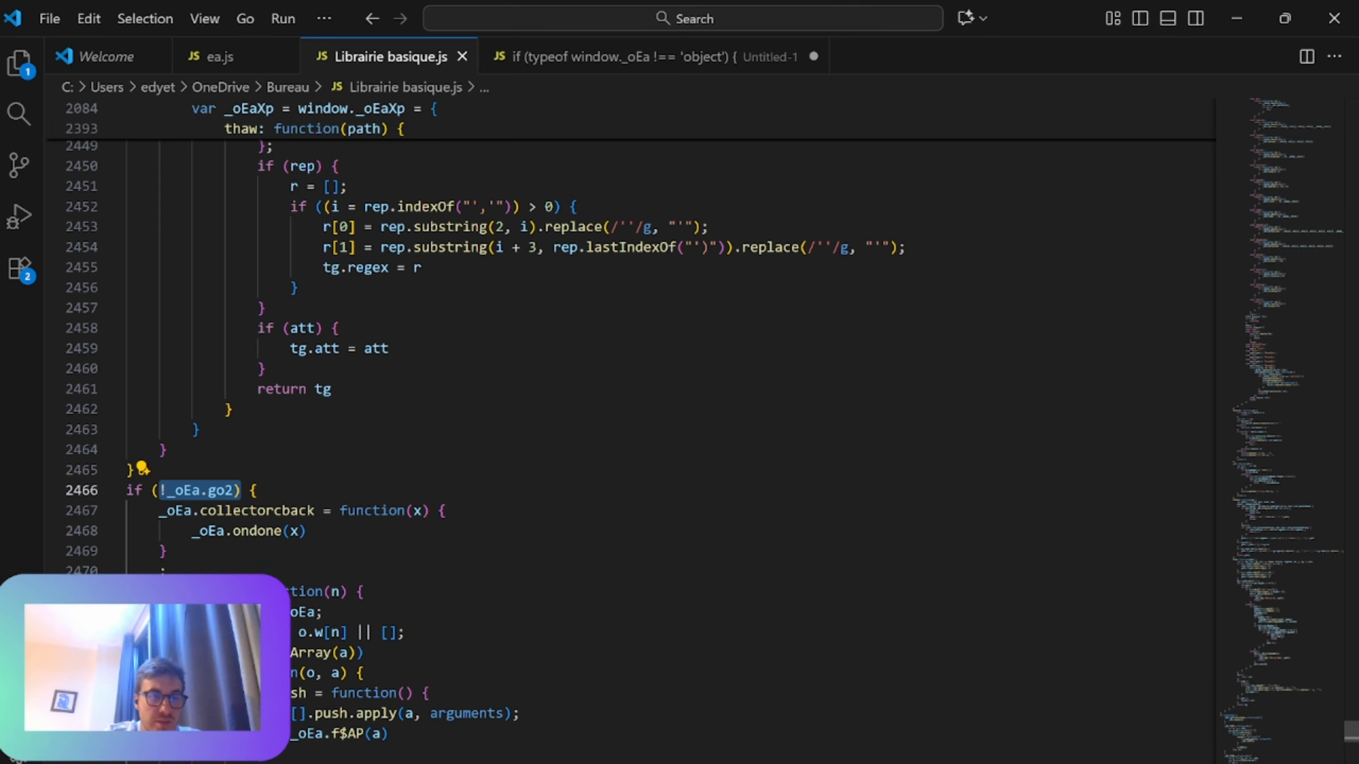
Step: Examine the code down to the _oEa.go2 definition and highlight go2 and its inner _oEa.go(srv) call
{"action": "scroll", "coordinate": [631, 375], "scroll_direction": "down", "scroll_amount": 17}
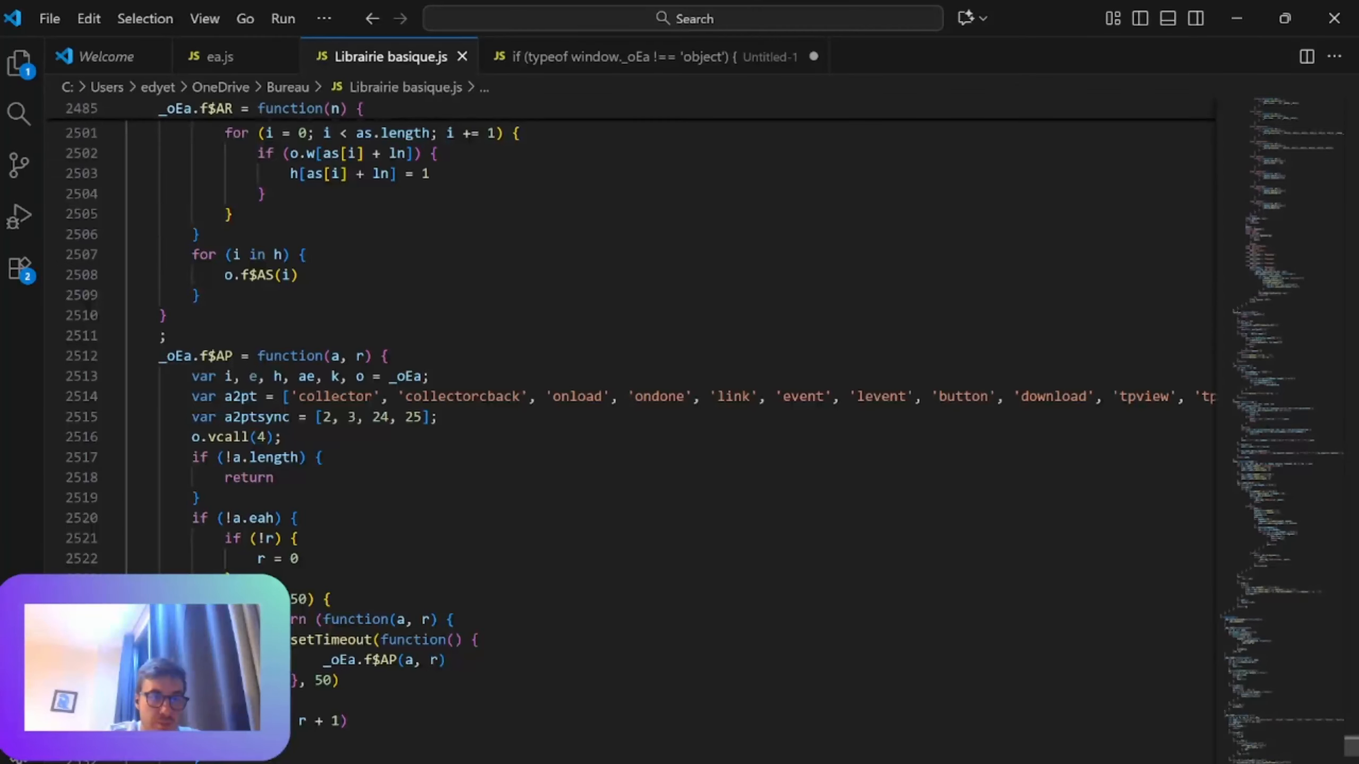
{"action": "scroll", "coordinate": [631, 375], "scroll_direction": "down", "scroll_amount": 20}
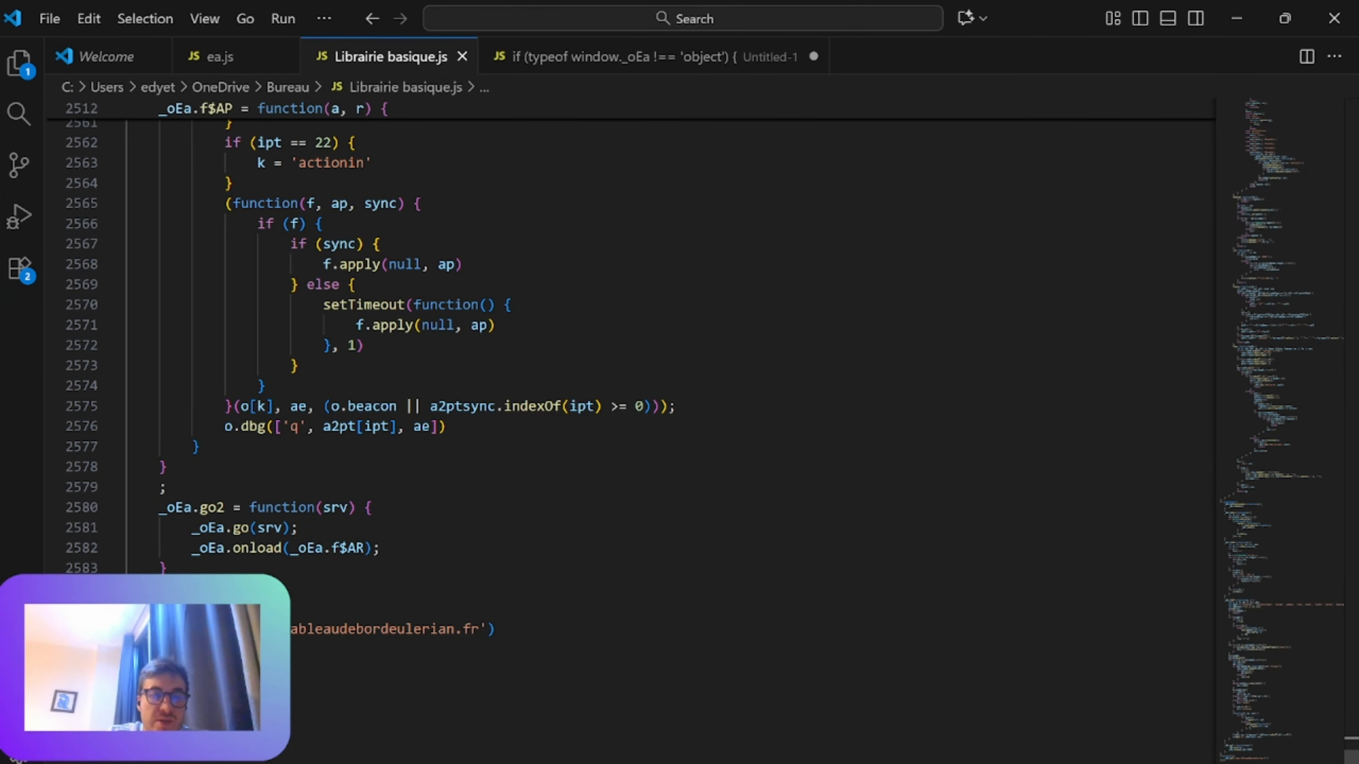
{"action": "left_click_drag", "start_coordinate": [298, 527], "coordinate": [266, 527]}
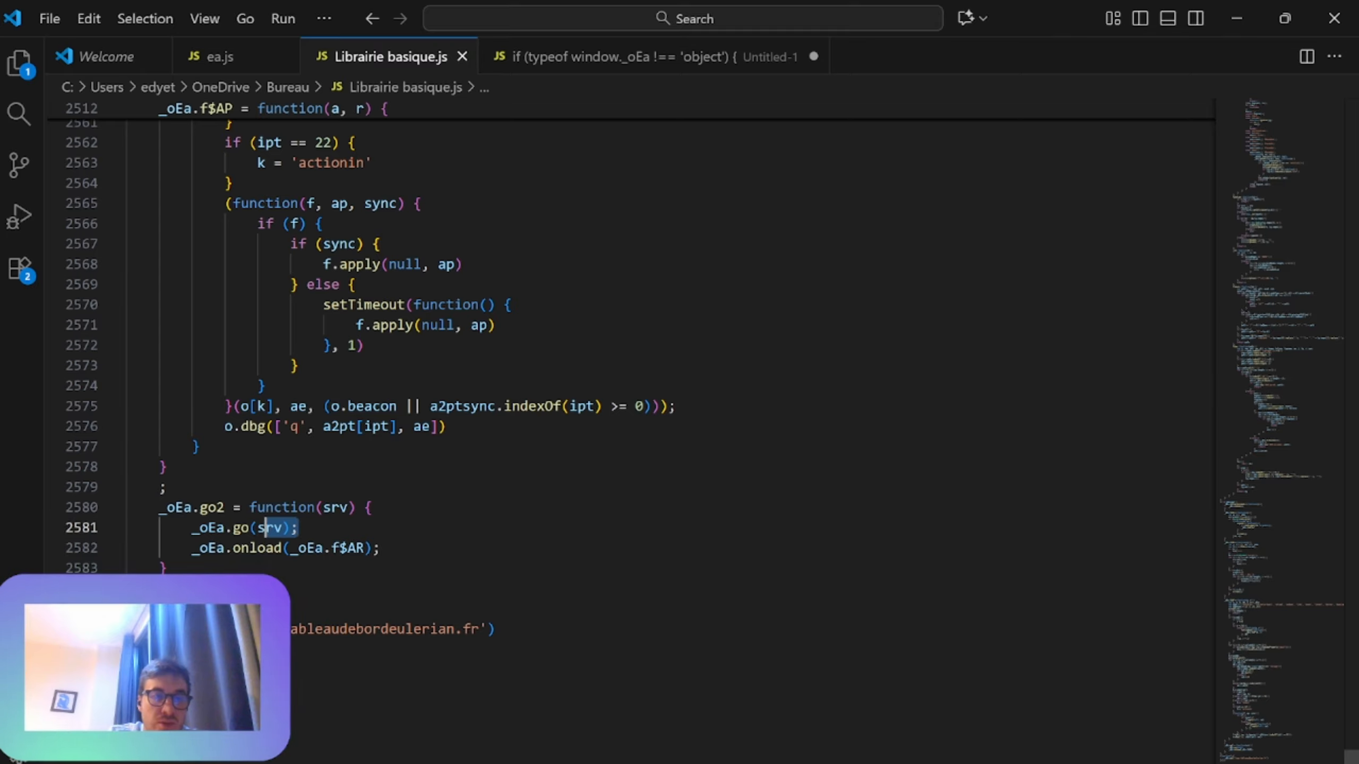
{"action": "double_click", "coordinate": [212, 507]}
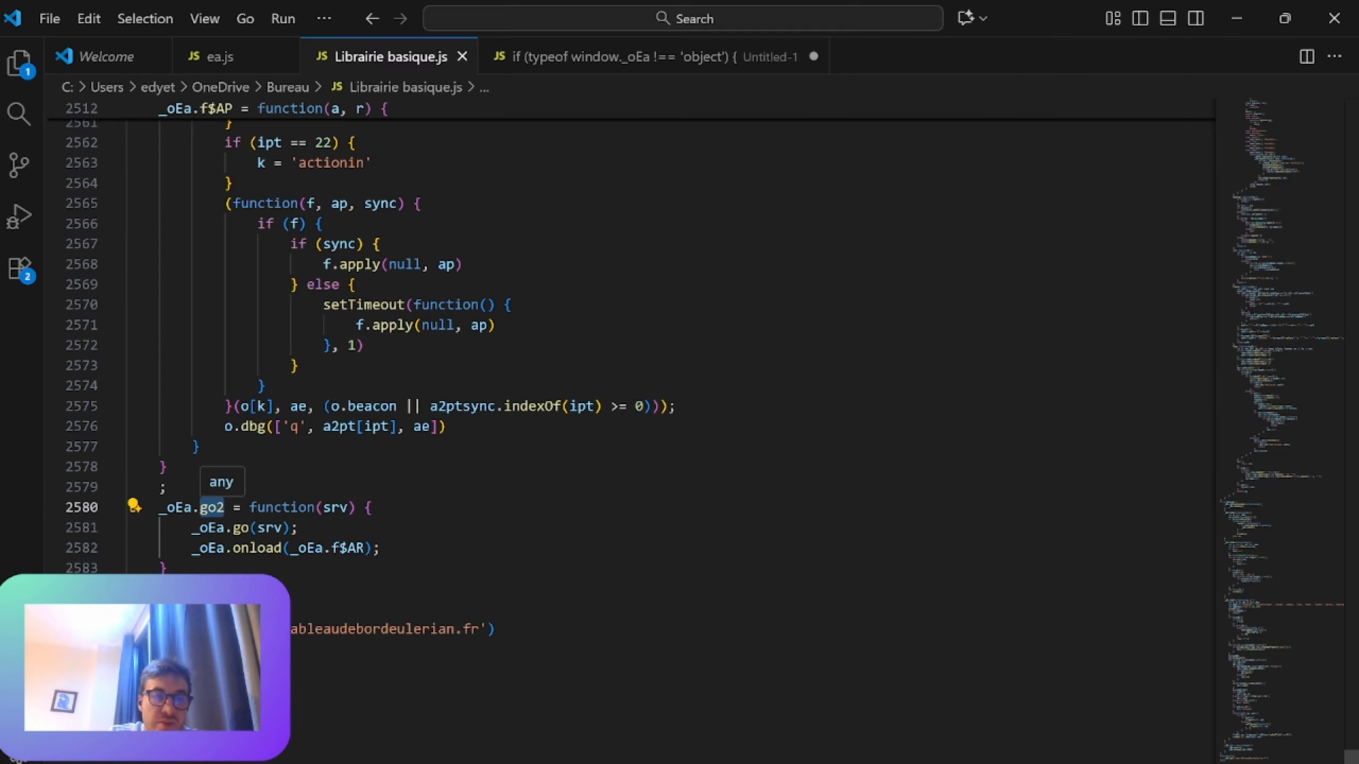
{"action": "left_click", "coordinate": [208, 507]}
{"action": "left_click", "coordinate": [239, 528]}
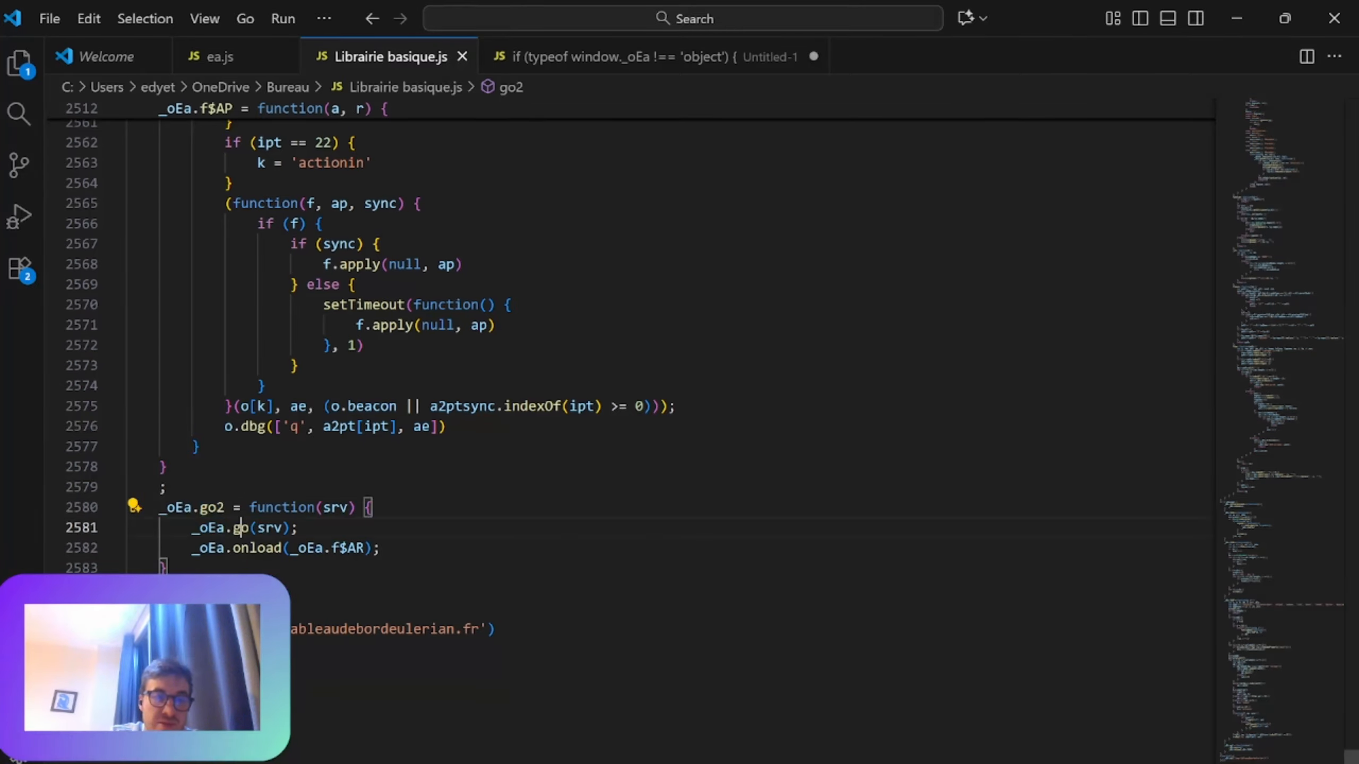
Step: Show ea.js, review its EA_ functions and highlight the self-invoking function that calls _oEa.go('iaqw.tableaudebordeulerian.fr')
{"action": "left_click", "coordinate": [219, 55]}
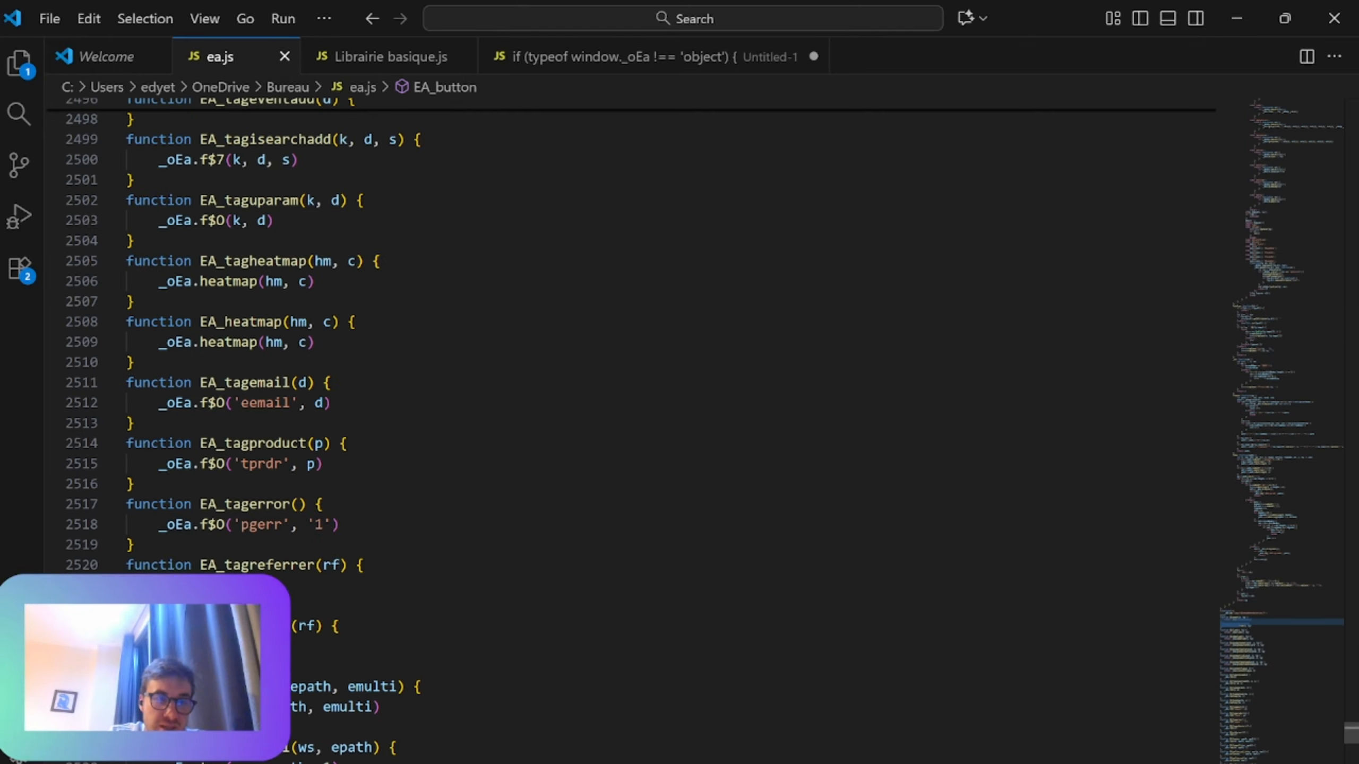
{"action": "scroll", "coordinate": [631, 374], "scroll_direction": "down", "scroll_amount": 14}
{"action": "scroll", "coordinate": [631, 375], "scroll_direction": "down", "scroll_amount": 20}
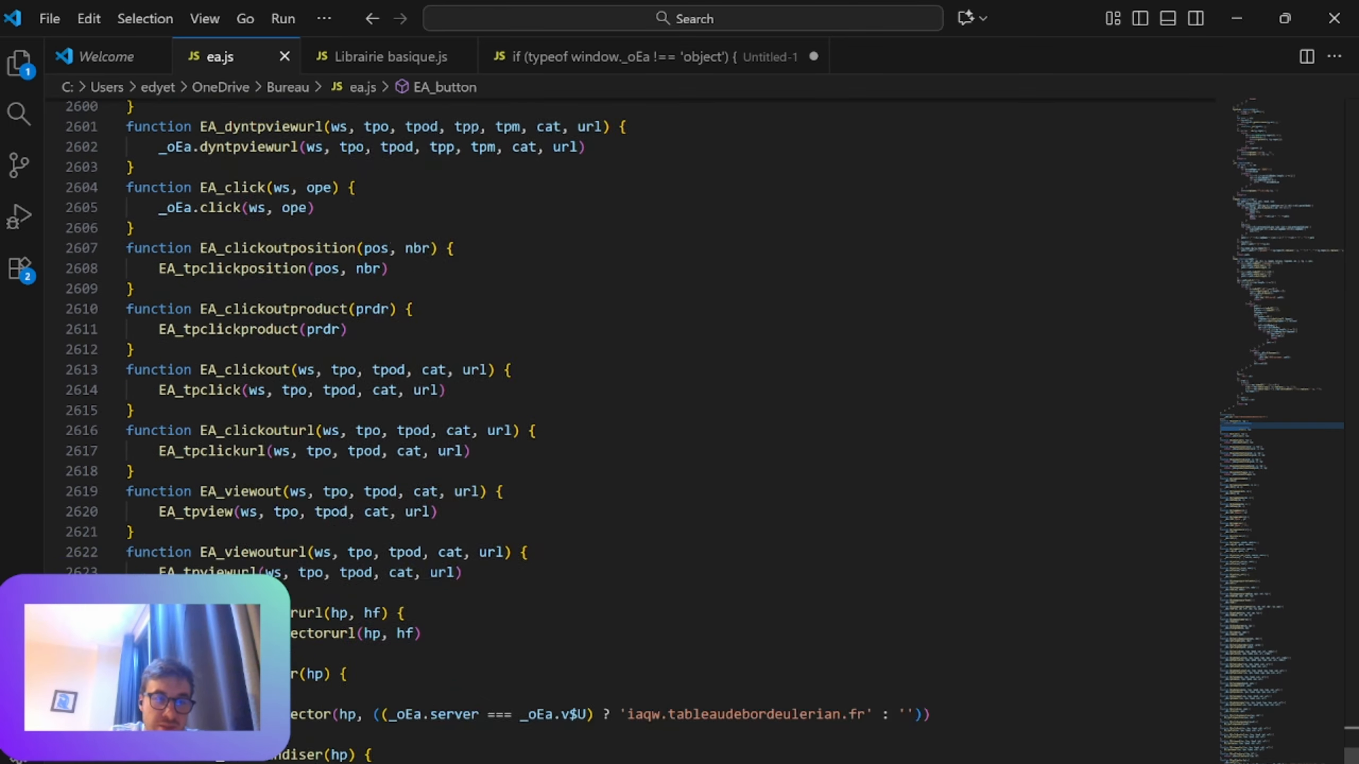
{"action": "scroll", "coordinate": [631, 375], "scroll_direction": "up", "scroll_amount": 20}
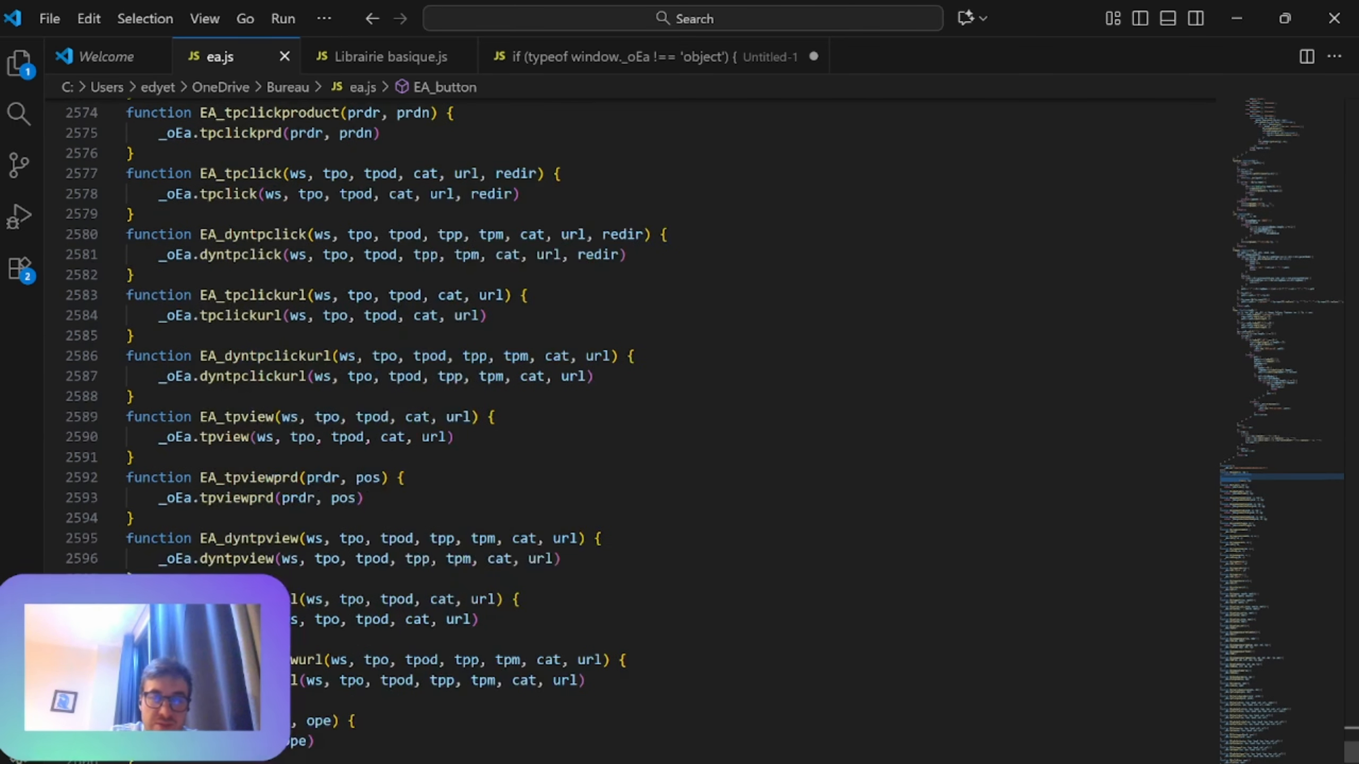
{"action": "scroll", "coordinate": [631, 374], "scroll_direction": "up", "scroll_amount": 18}
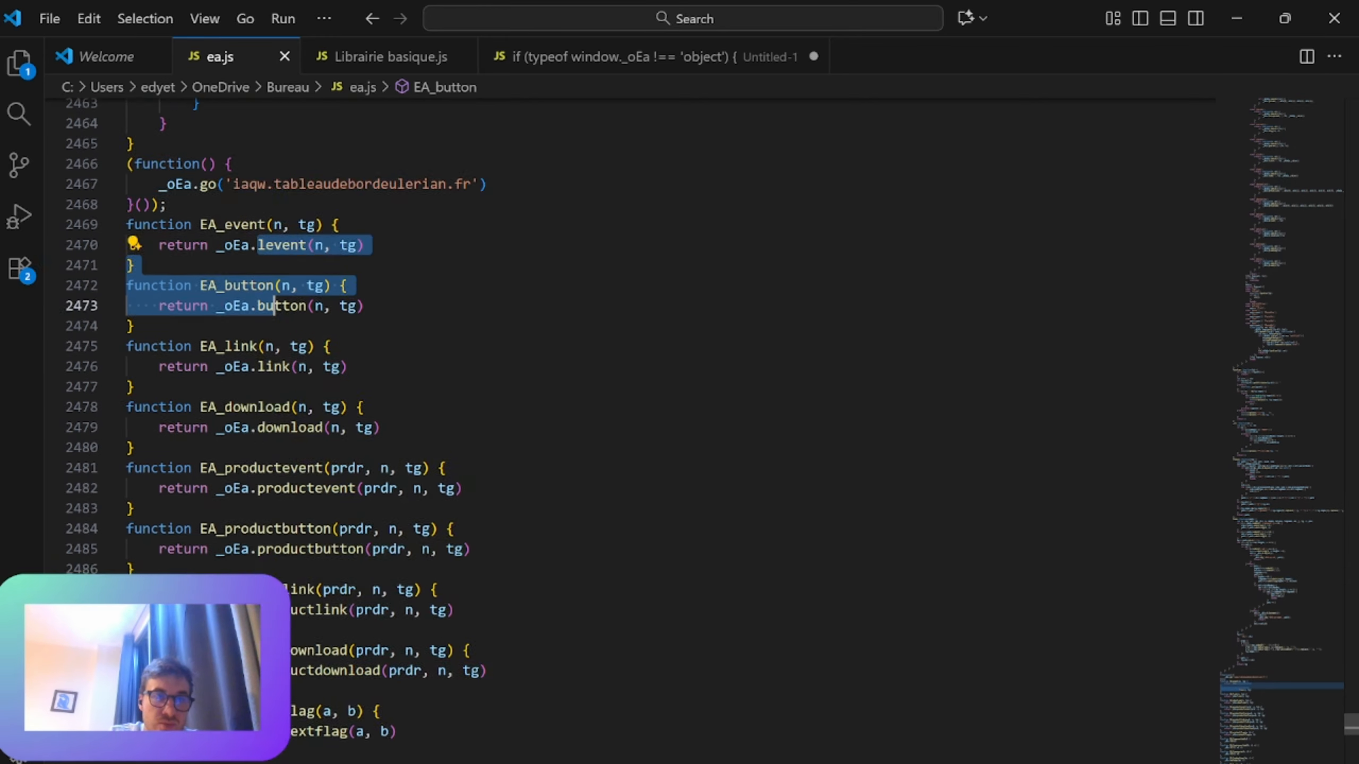
{"action": "left_click", "coordinate": [166, 344]}
{"action": "left_click_drag", "start_coordinate": [134, 324], "coordinate": [168, 365]}
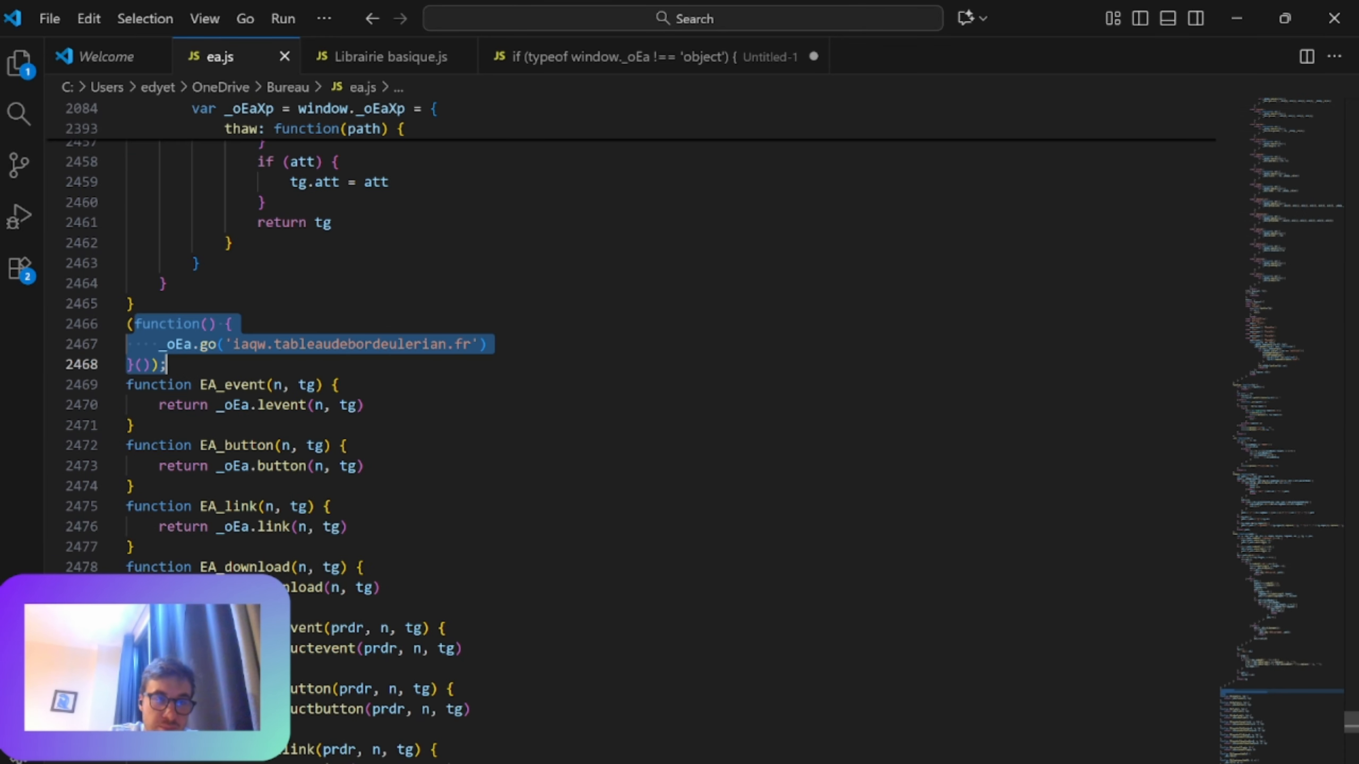
{"action": "left_click", "coordinate": [167, 365]}
{"action": "left_click", "coordinate": [206, 344]}
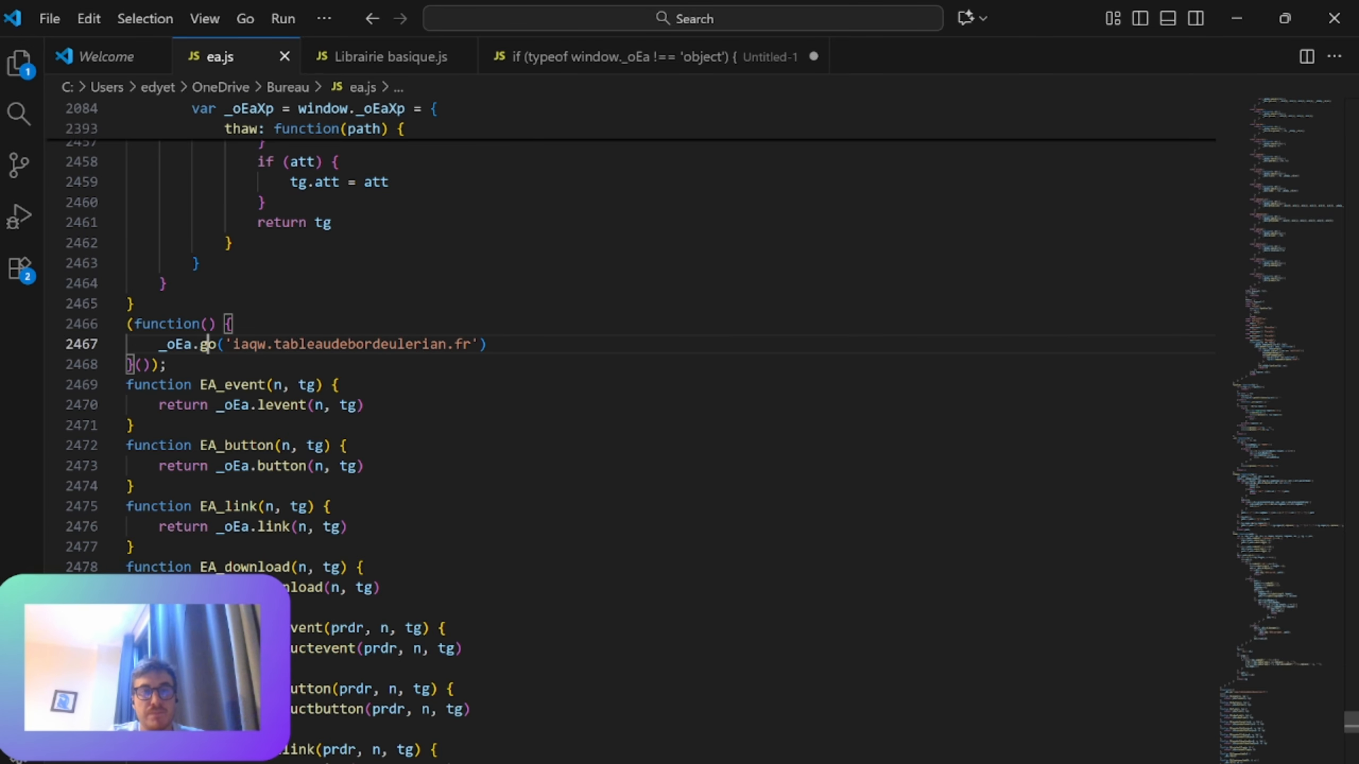
{"action": "scroll", "coordinate": [631, 401], "scroll_direction": "up", "scroll_amount": 7}
{"action": "scroll", "coordinate": [631, 402], "scroll_direction": "down", "scroll_amount": 5}
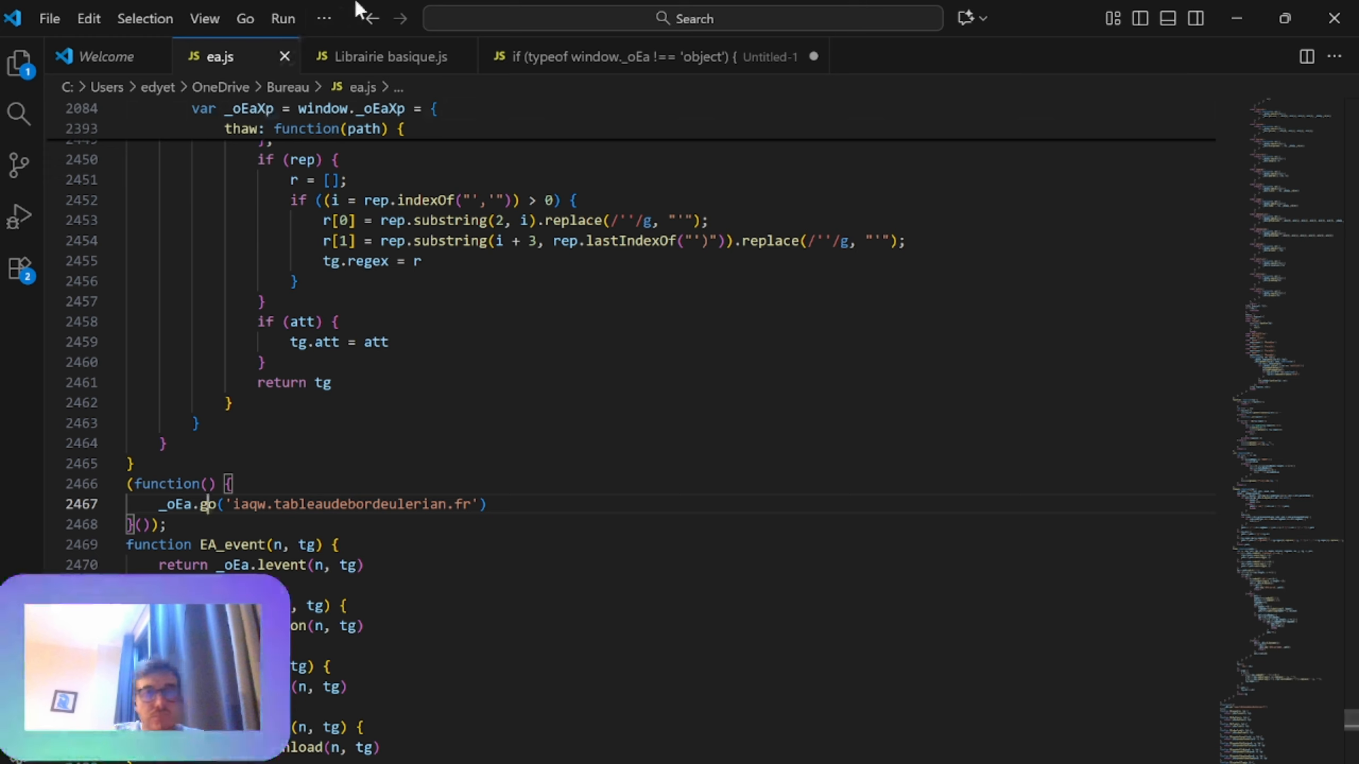
Step: In Librairie basique.js, highlight go2, the inner go call, its srv argument and the onload call
{"action": "left_click", "coordinate": [377, 56]}
{"action": "left_click", "coordinate": [242, 507]}
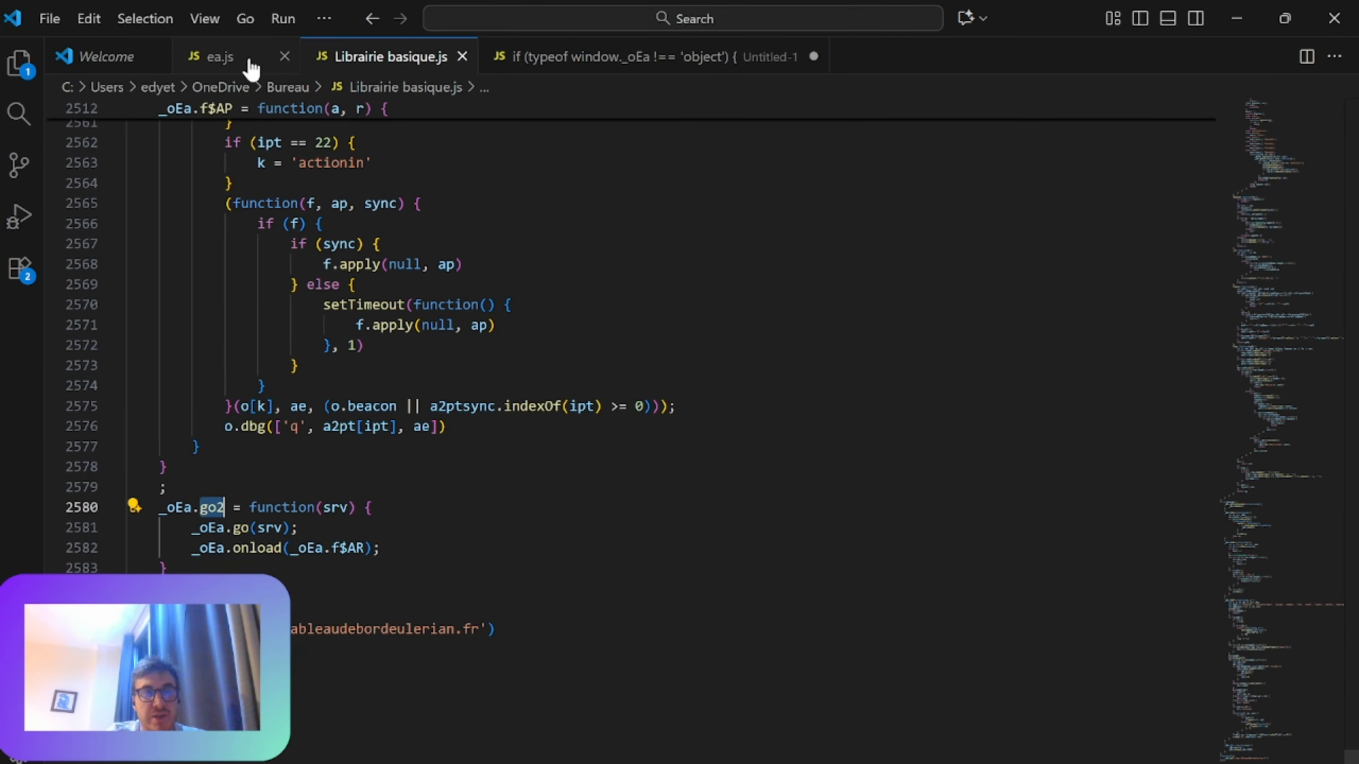
{"action": "double_click", "coordinate": [241, 528]}
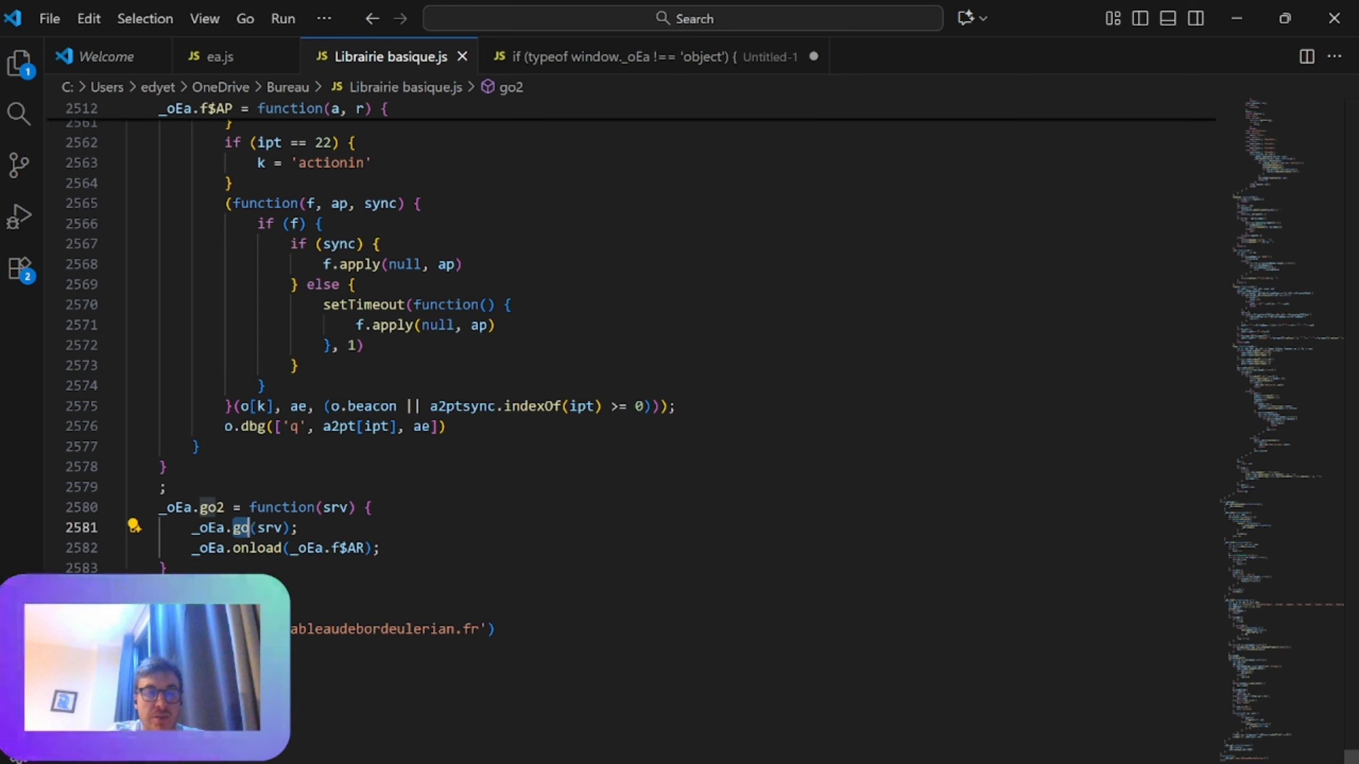
{"action": "left_click", "coordinate": [255, 528]}
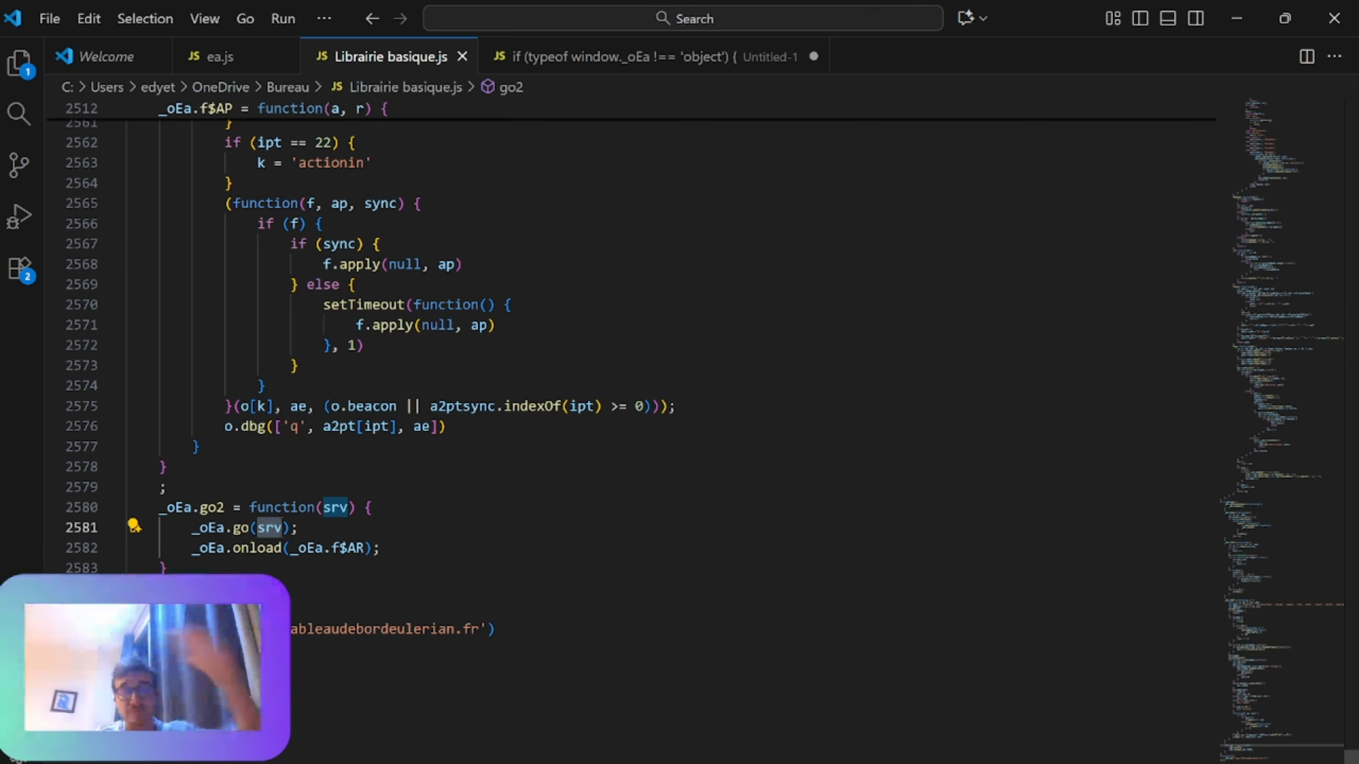
{"action": "left_click", "coordinate": [275, 547]}
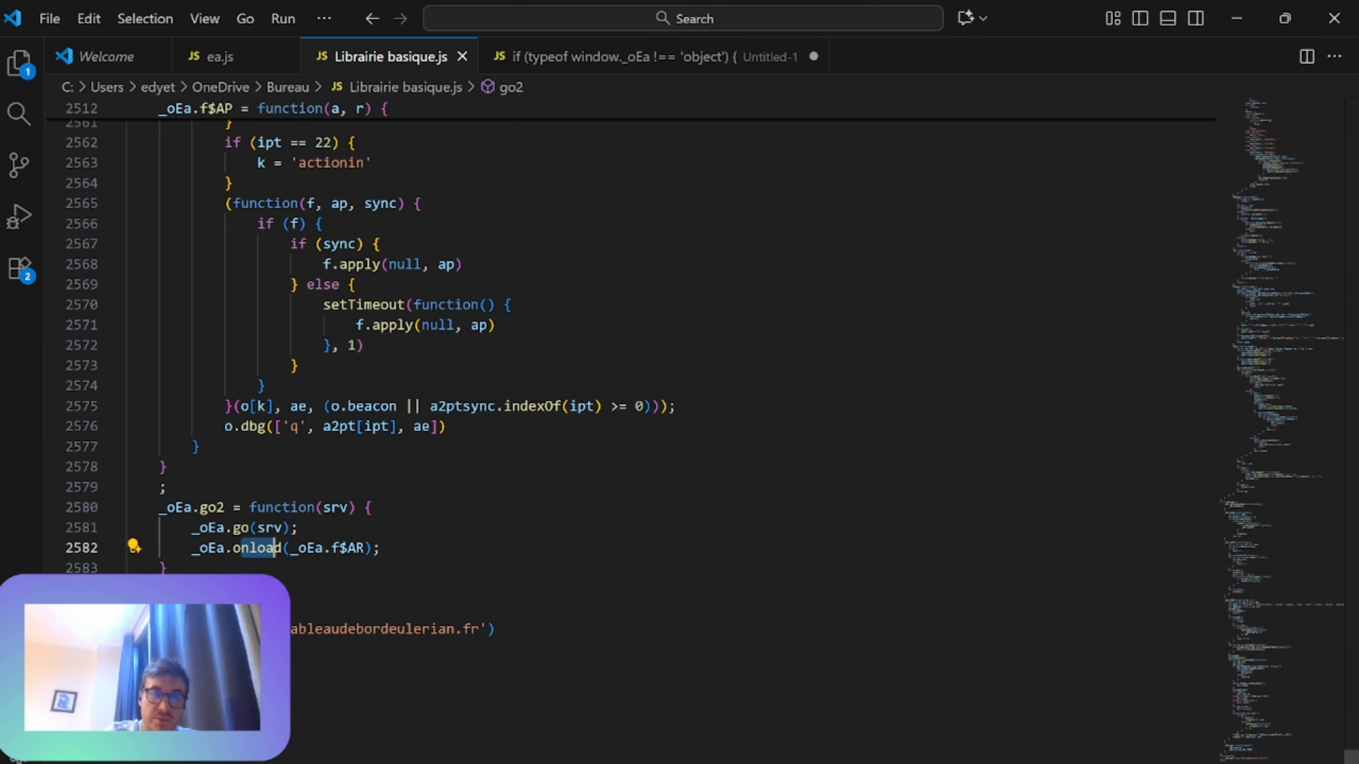
{"action": "left_click", "coordinate": [206, 548]}
{"action": "scroll", "coordinate": [206, 549], "scroll_direction": "up", "scroll_amount": 5}
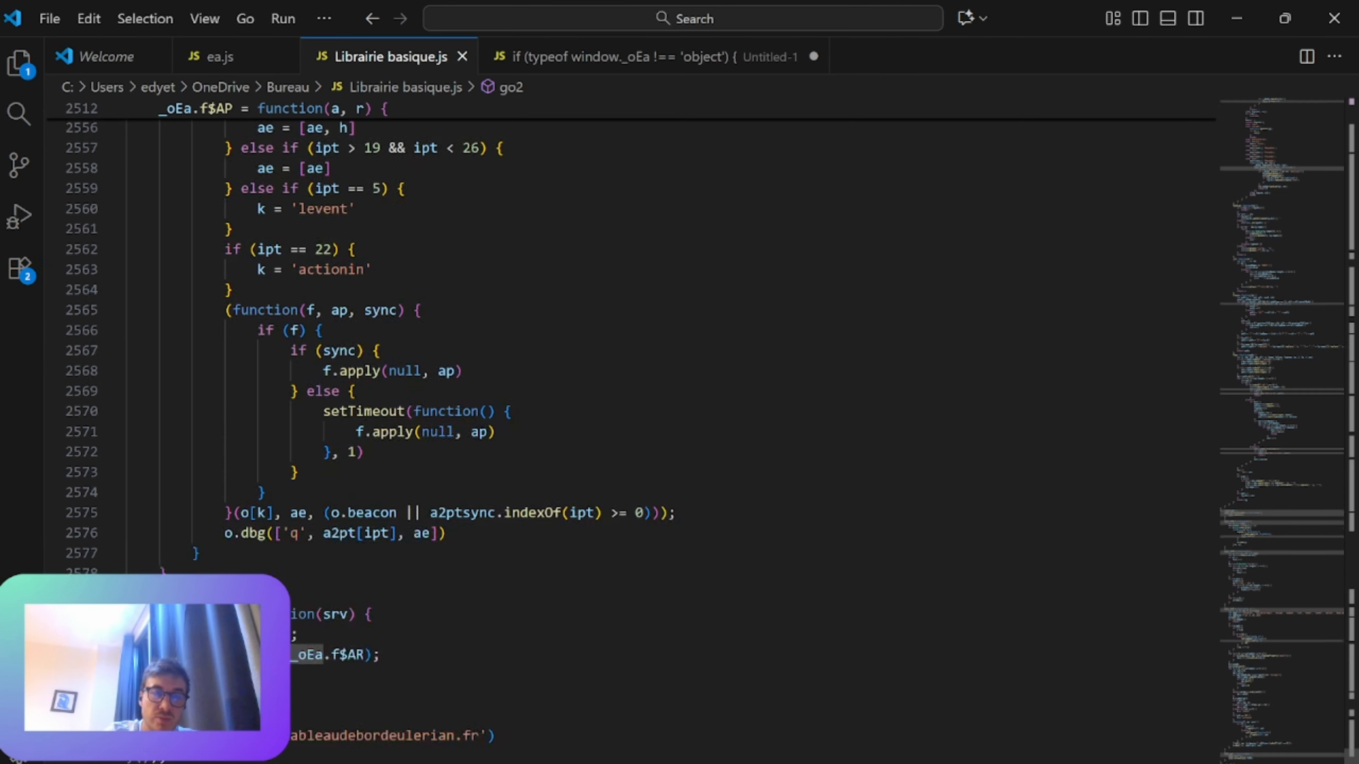
{"action": "scroll", "coordinate": [206, 548], "scroll_direction": "down", "scroll_amount": 4}
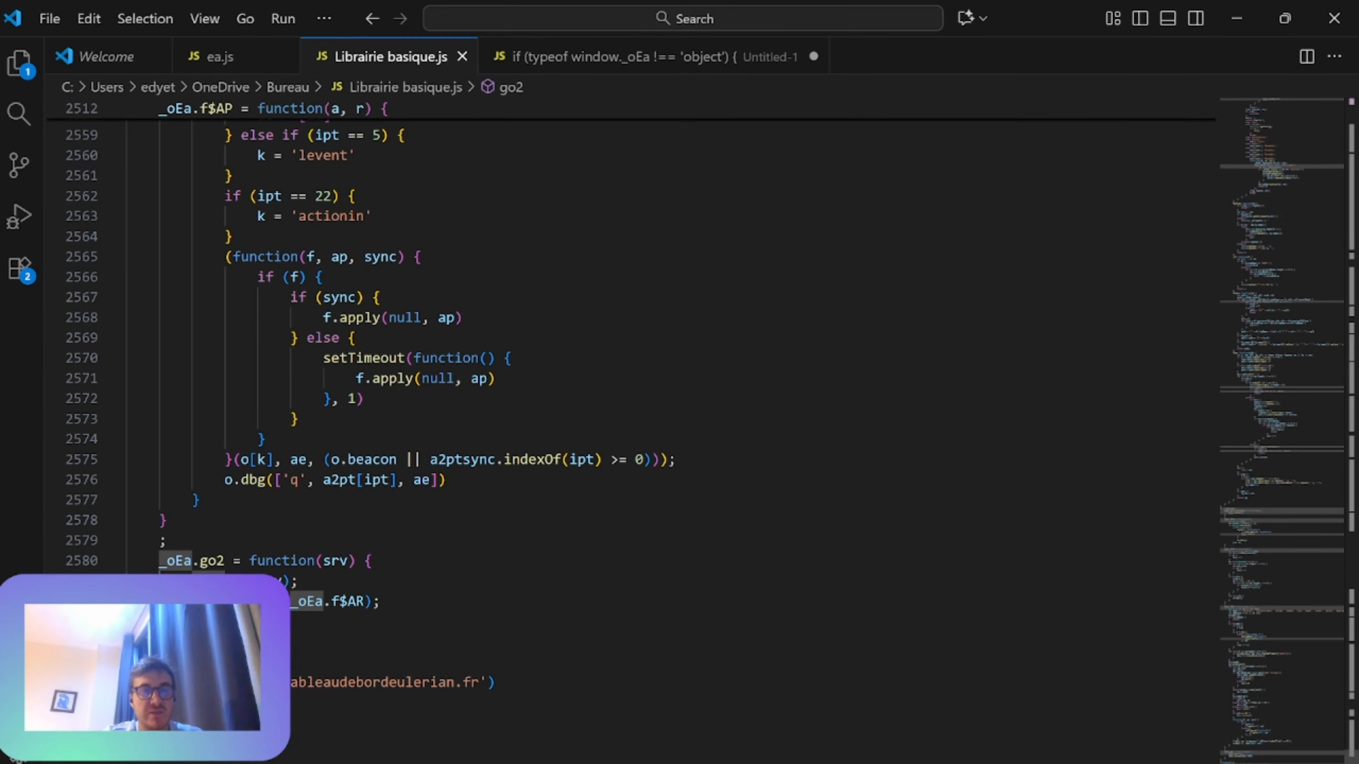
Step: Highlight the _oEa.f$AR argument of the onload call inside the go2 function, then clear the highlight
{"action": "left_click_drag", "start_coordinate": [382, 601], "coordinate": [297, 582]}
{"action": "left_click", "coordinate": [372, 560]}
{"action": "left_click_drag", "start_coordinate": [381, 601], "coordinate": [330, 601]}
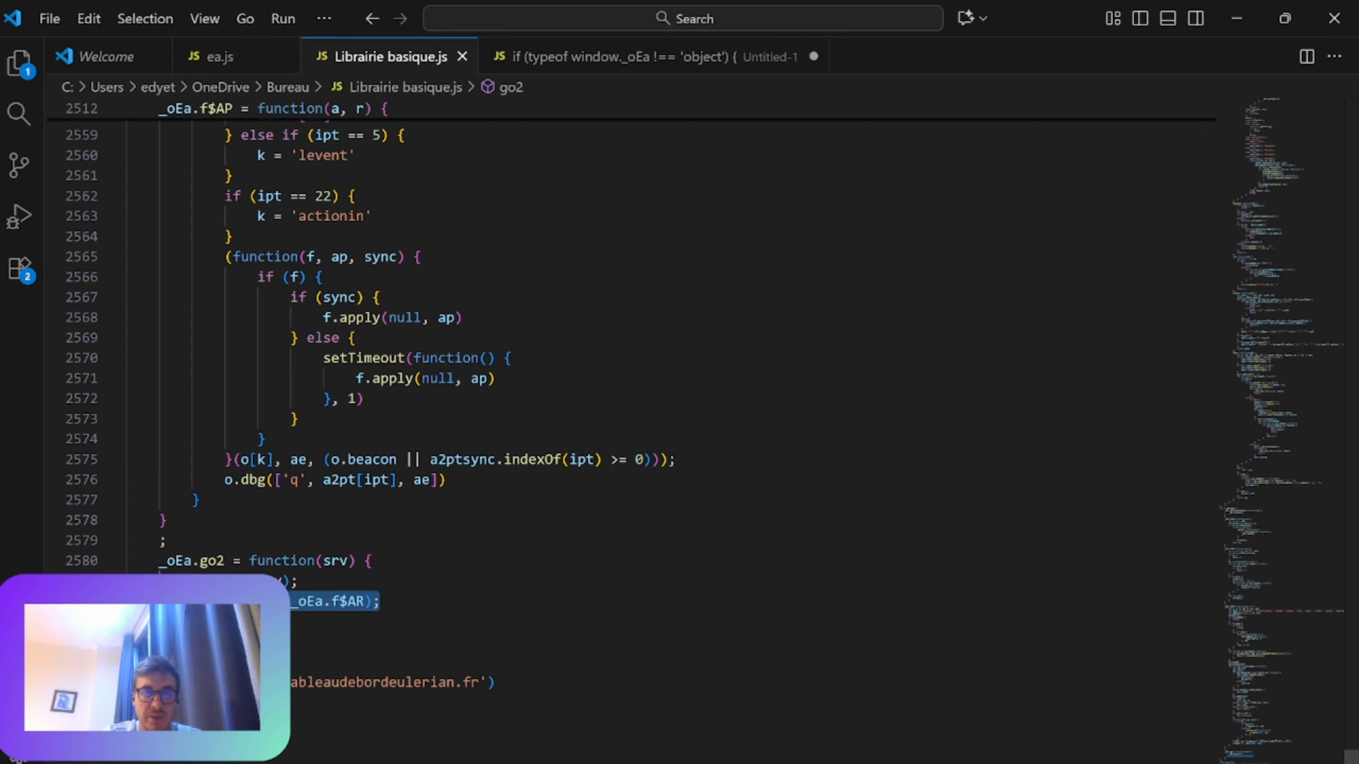
{"action": "left_click", "coordinate": [274, 298]}
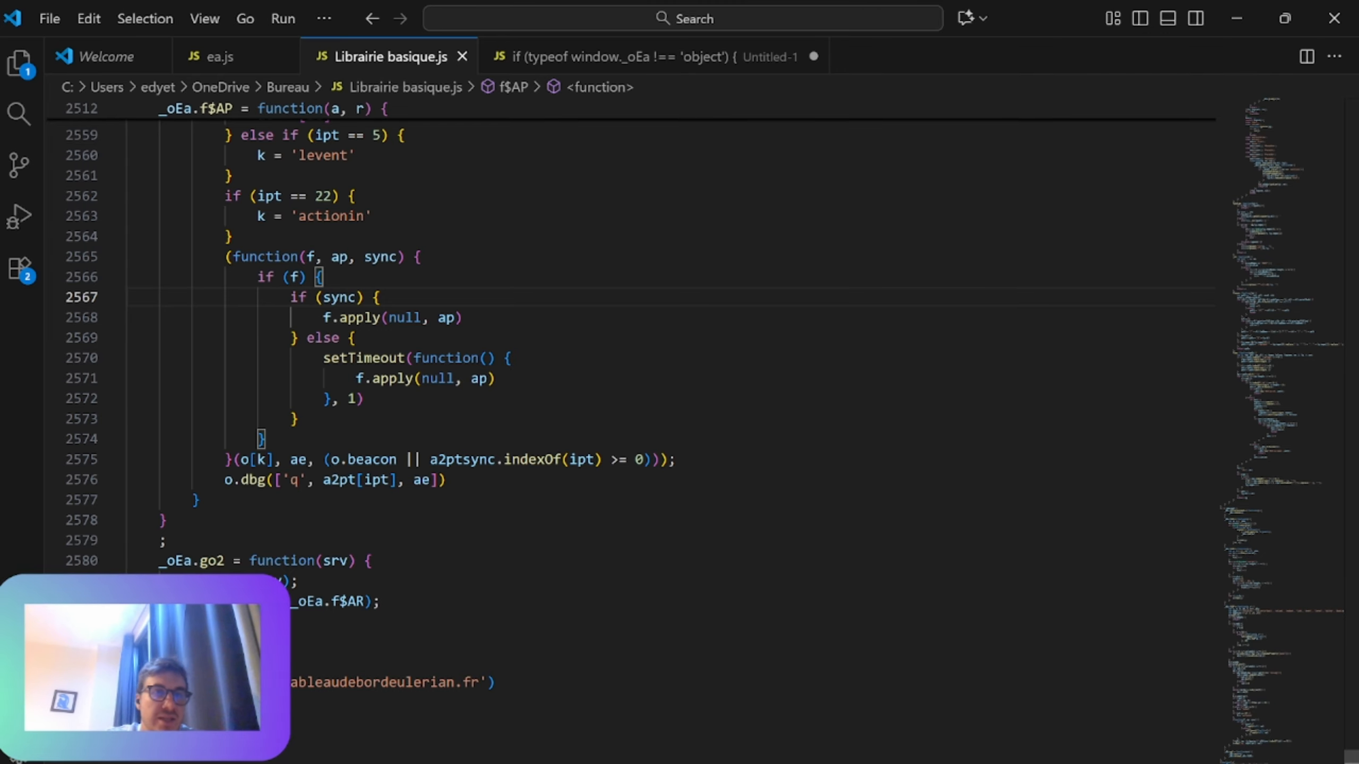
Step: Show ea.js again and highlight the code from the _oEa.go call through the EA_button function
{"action": "left_click", "coordinate": [229, 57]}
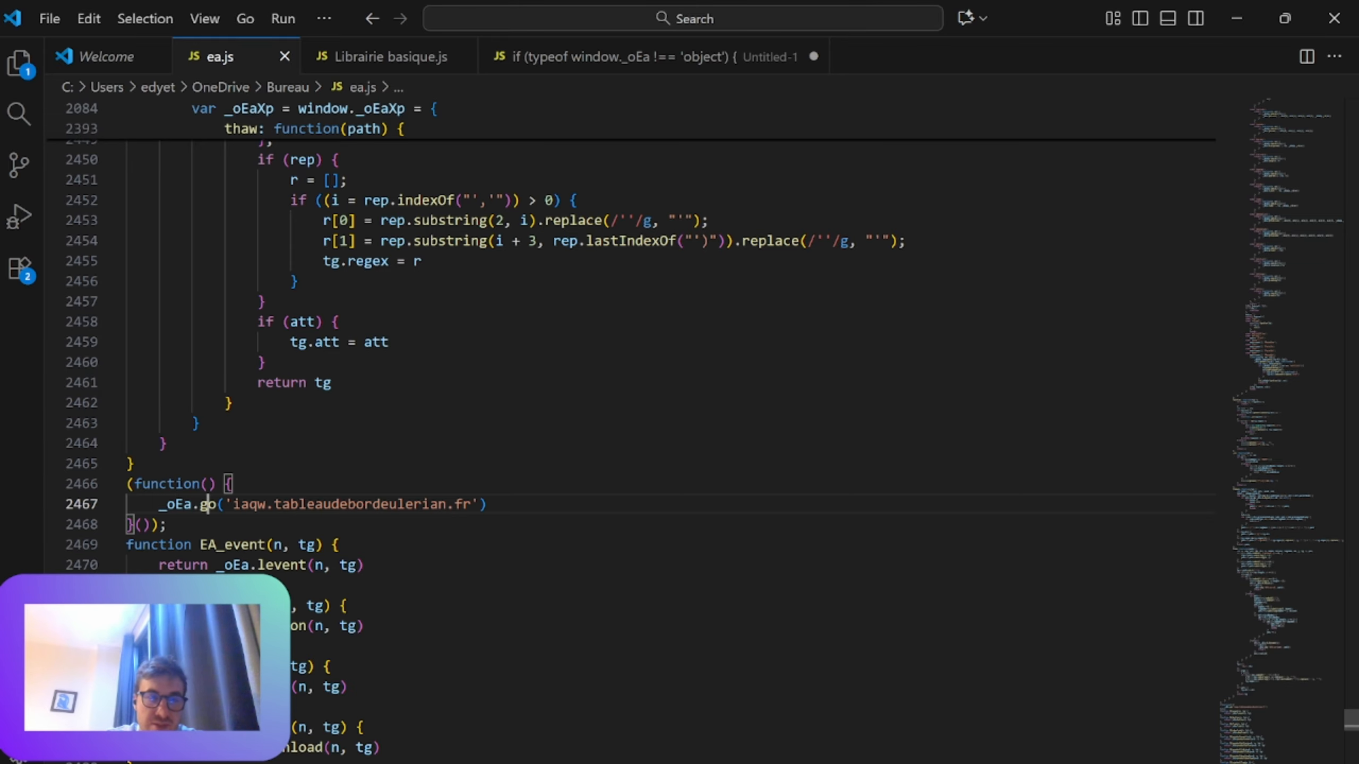
{"action": "left_click_drag", "start_coordinate": [152, 504], "coordinate": [341, 627]}
{"action": "scroll", "coordinate": [341, 626], "scroll_direction": "down", "scroll_amount": 4}
{"action": "scroll", "coordinate": [340, 626], "scroll_direction": "up", "scroll_amount": 5}
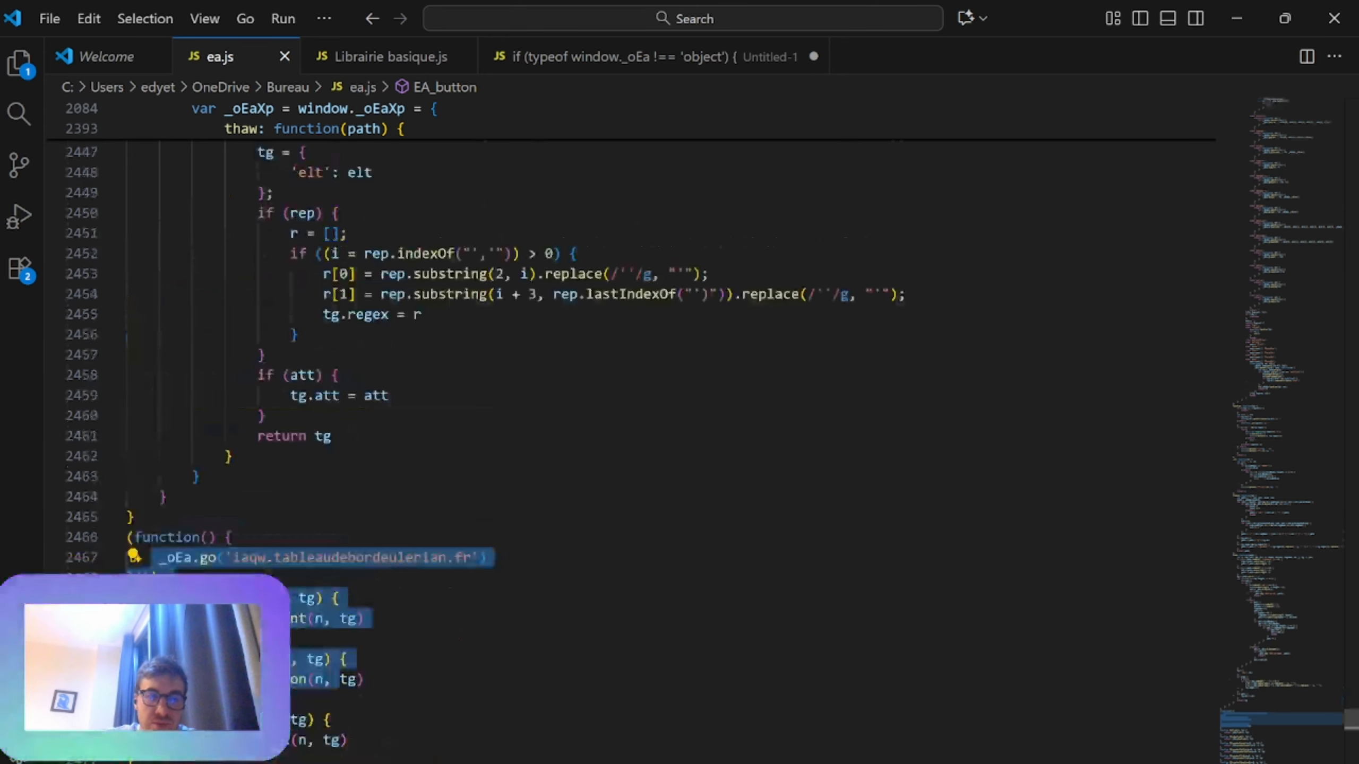
{"action": "left_click", "coordinate": [375, 577]}
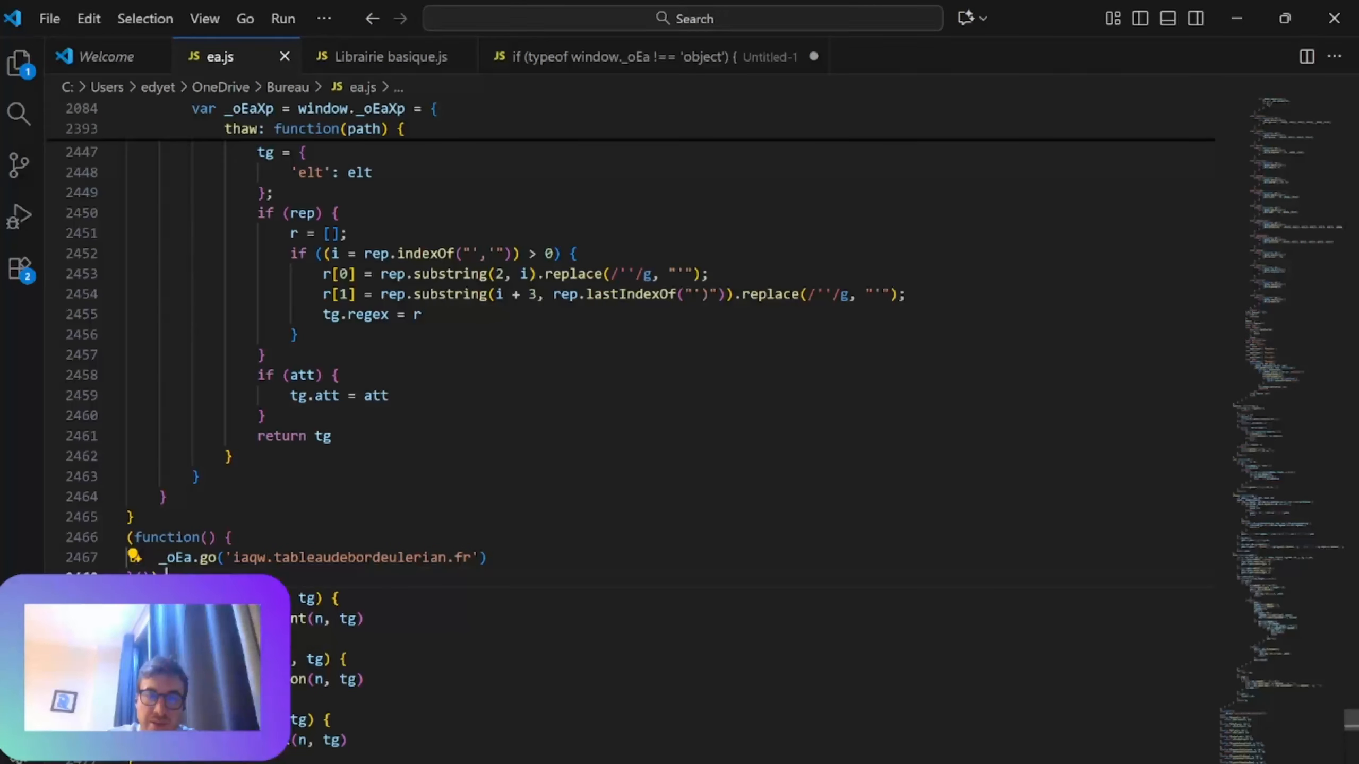
Step: Switch to Google Tag Manager in the browser and open the Eulerian Analytics - Advanced Plugin tag template
{"action": "left_click", "coordinate": [1225, 16]}
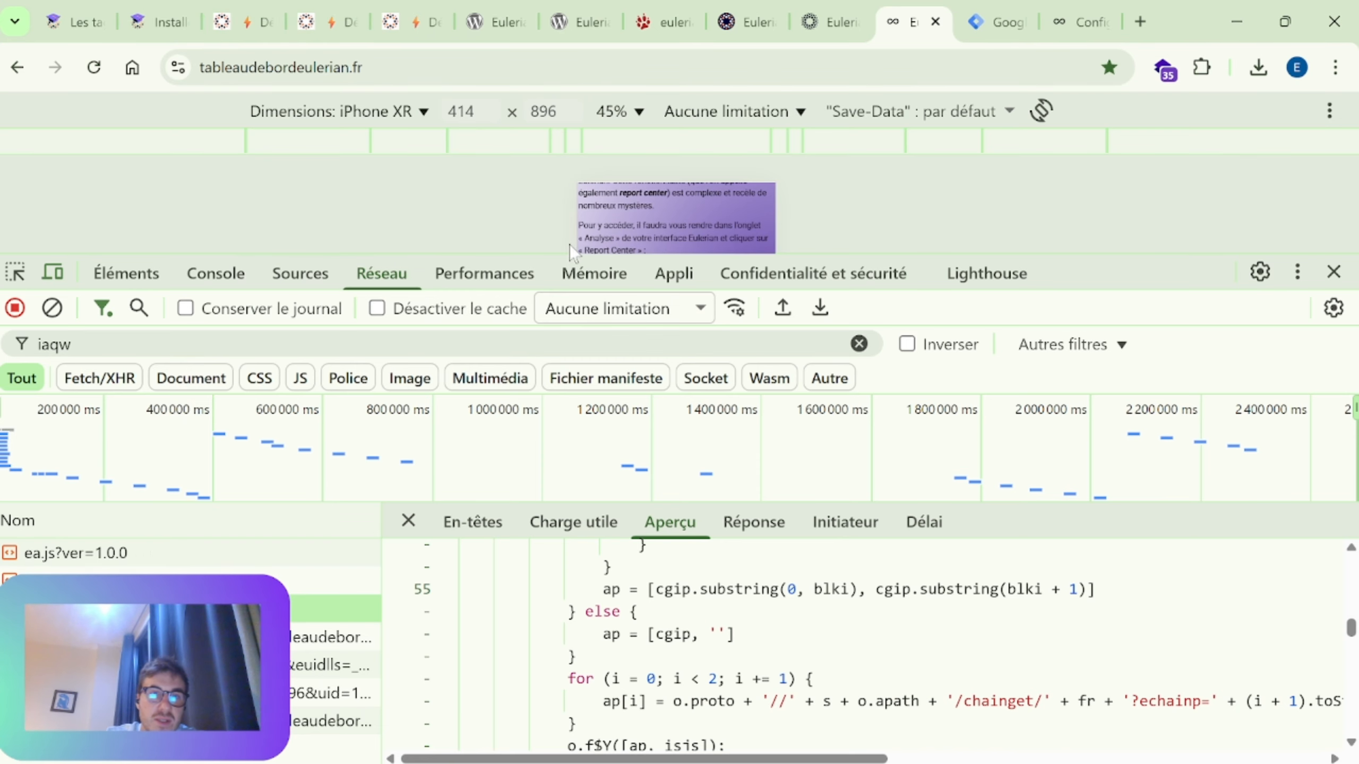
{"action": "mouse_move", "coordinate": [1131, 255]}
{"action": "left_mouse_down"}
{"action": "mouse_move", "coordinate": [1113, 308]}
{"action": "mouse_move", "coordinate": [1119, 256]}
{"action": "left_mouse_up"}
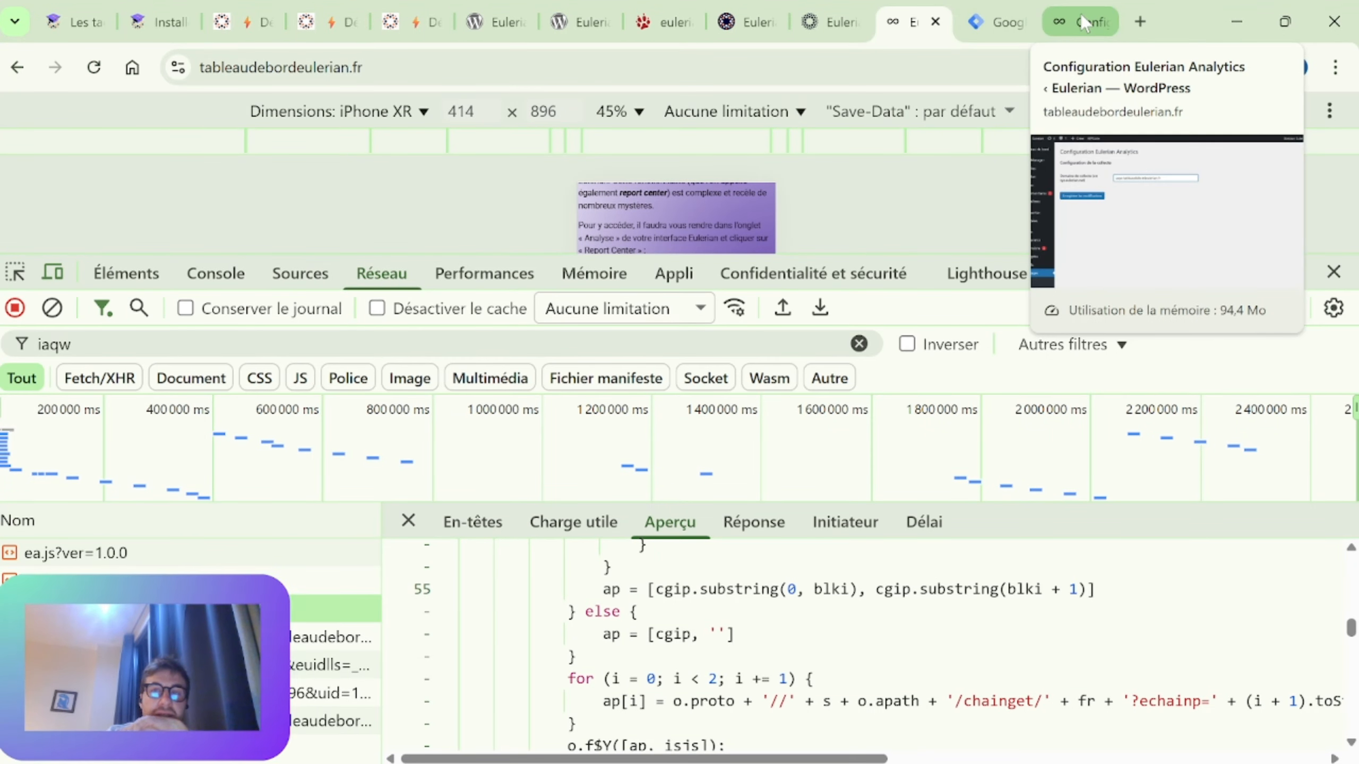
{"action": "left_click", "coordinate": [982, 21]}
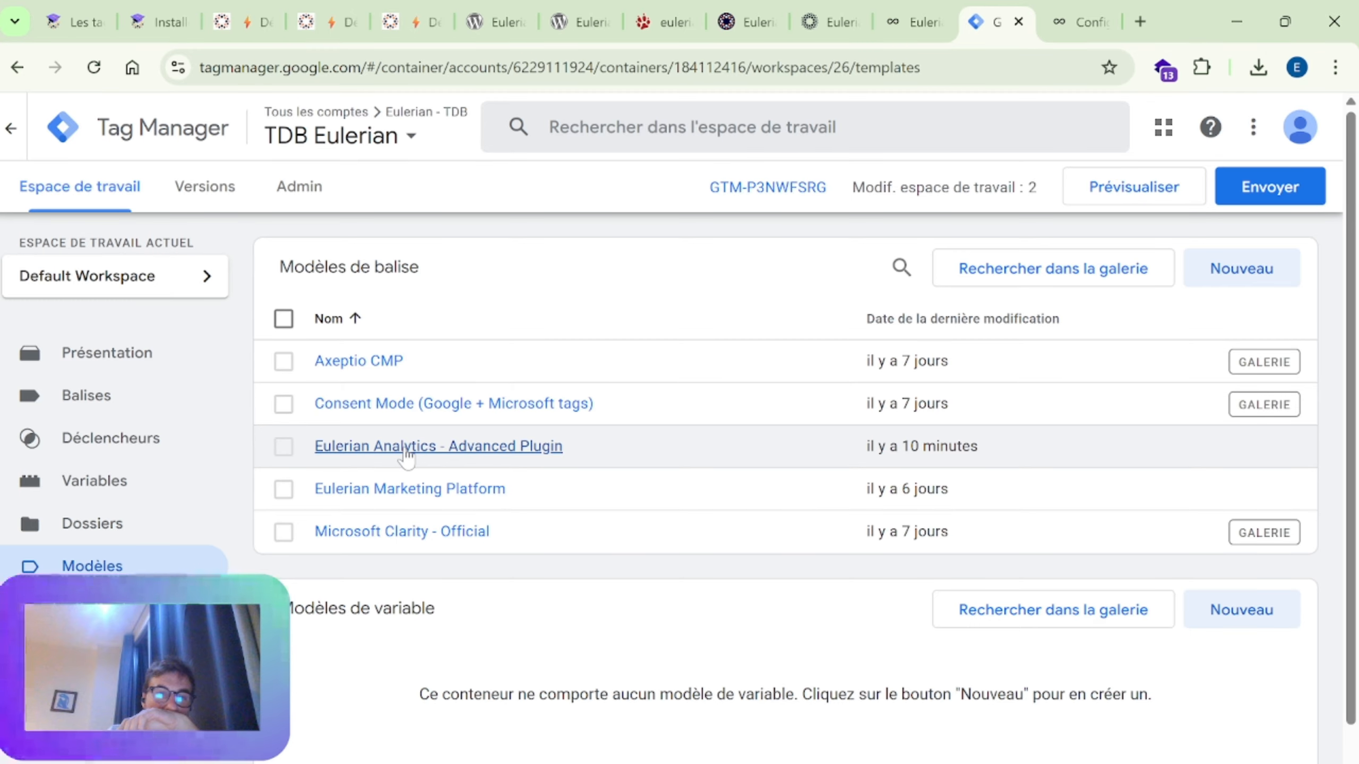
{"action": "left_click", "coordinate": [407, 448]}
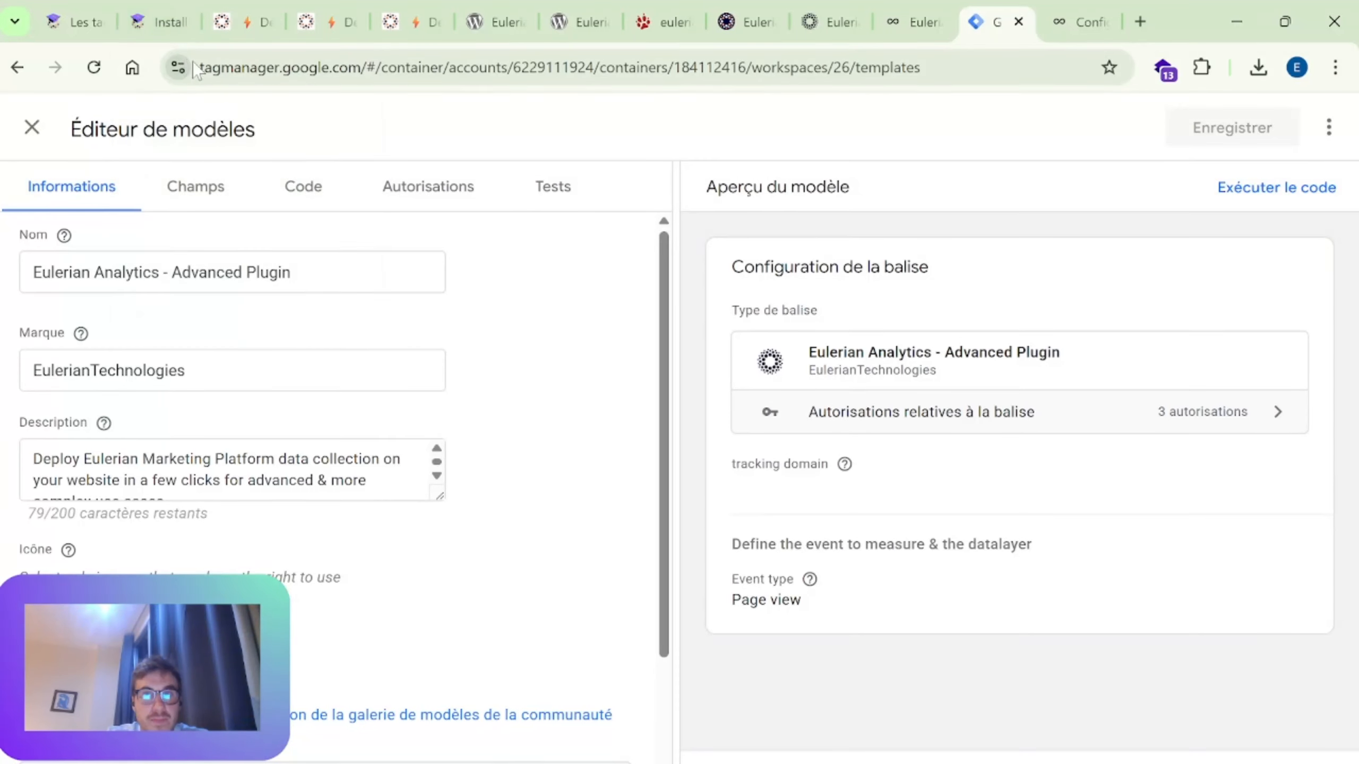
Step: Show the standard tag page of the Eulerian wiki and highlight the script in tag_standard_1.html
{"action": "left_click", "coordinate": [152, 8]}
{"action": "left_click_drag", "start_coordinate": [549, 490], "coordinate": [368, 327]}
{"action": "left_click", "coordinate": [393, 332]}
{"action": "left_click", "coordinate": [249, 20]}
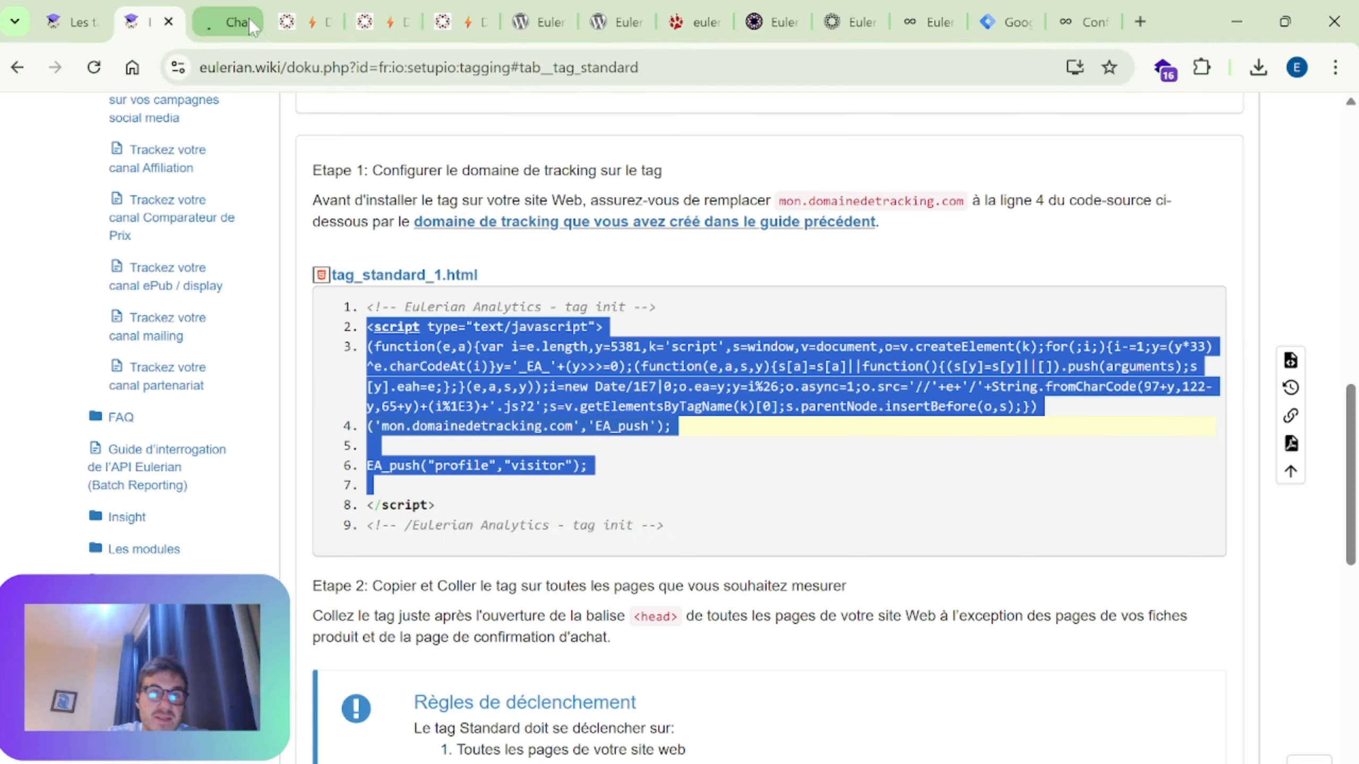
Step: Highlight the wiki snippet's loader function through the EA_push("profile","visitor") line, and clear the highlight
{"action": "left_click_drag", "start_coordinate": [623, 468], "coordinate": [367, 348]}
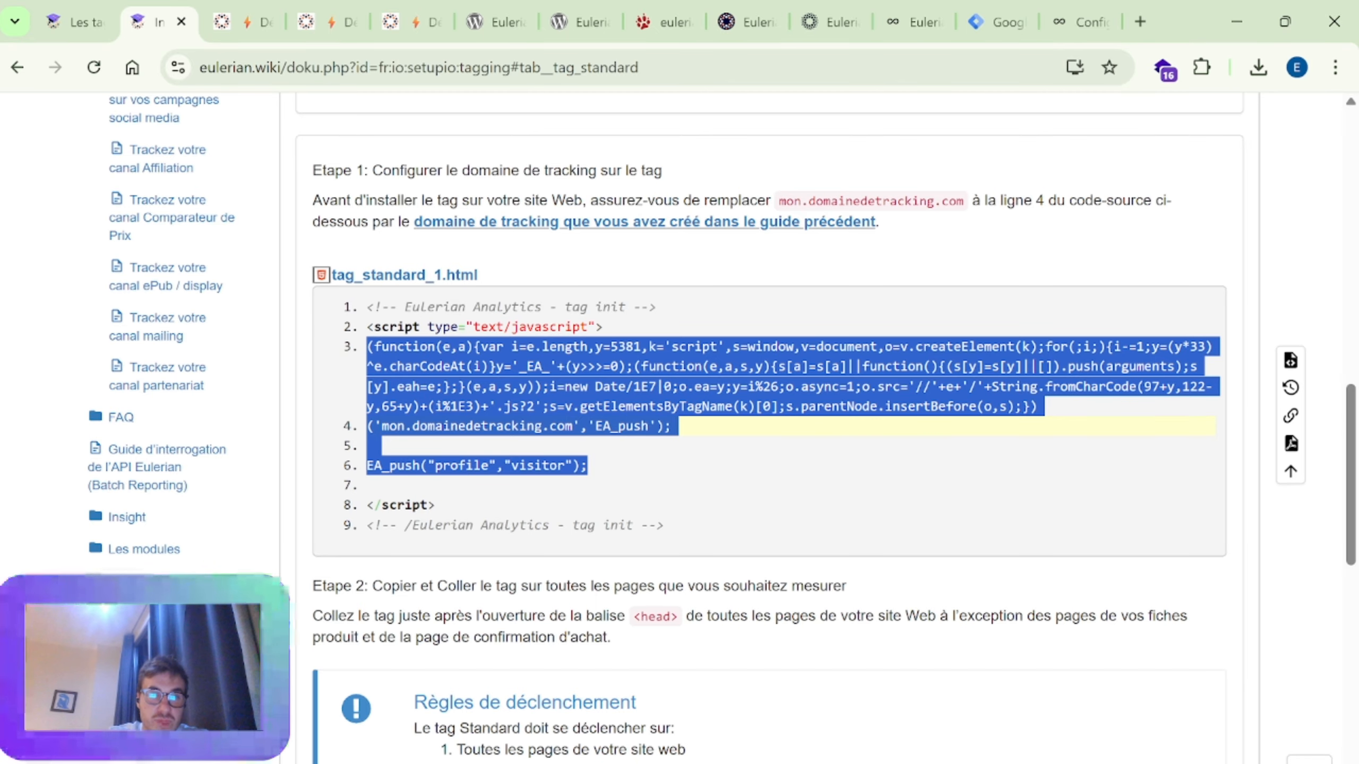
{"action": "left_click", "coordinate": [363, 261]}
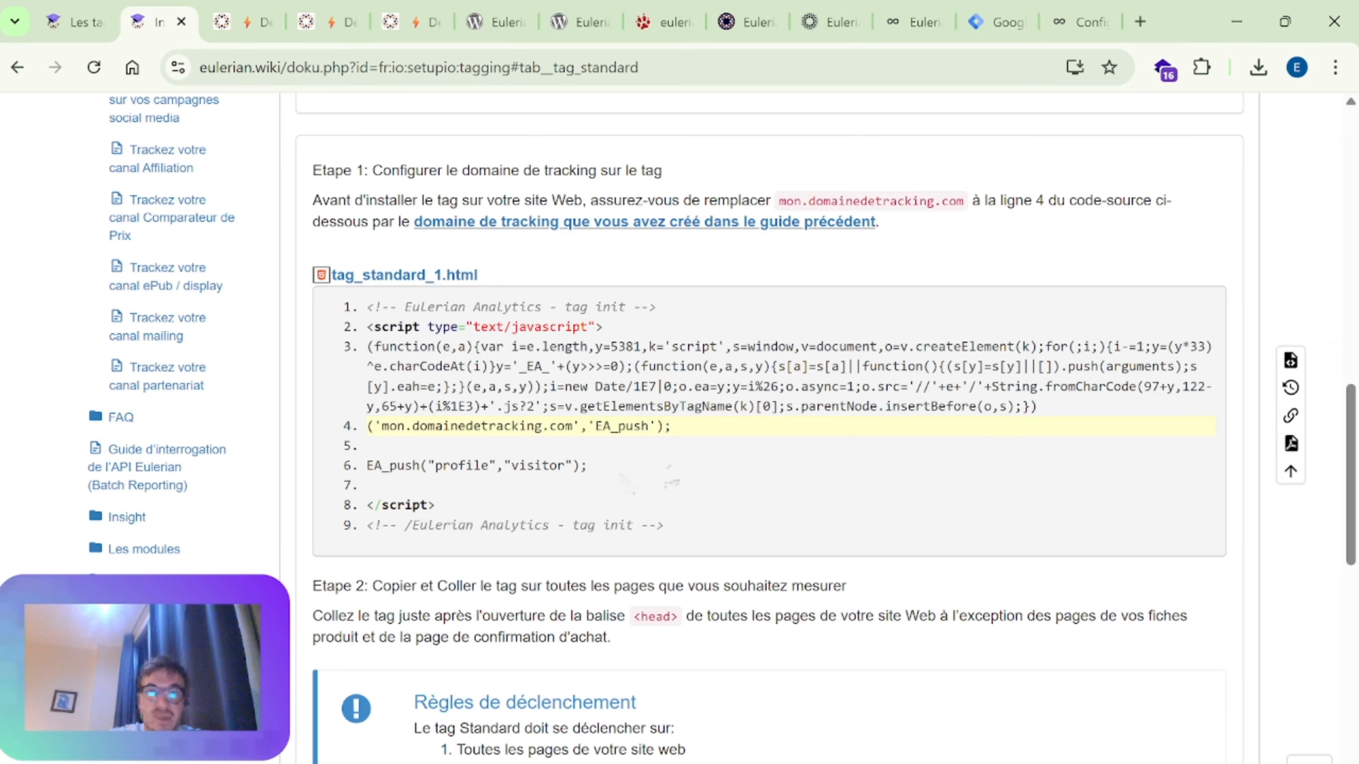
{"action": "left_click_drag", "start_coordinate": [473, 386], "coordinate": [678, 367]}
{"action": "left_click", "coordinate": [677, 368]}
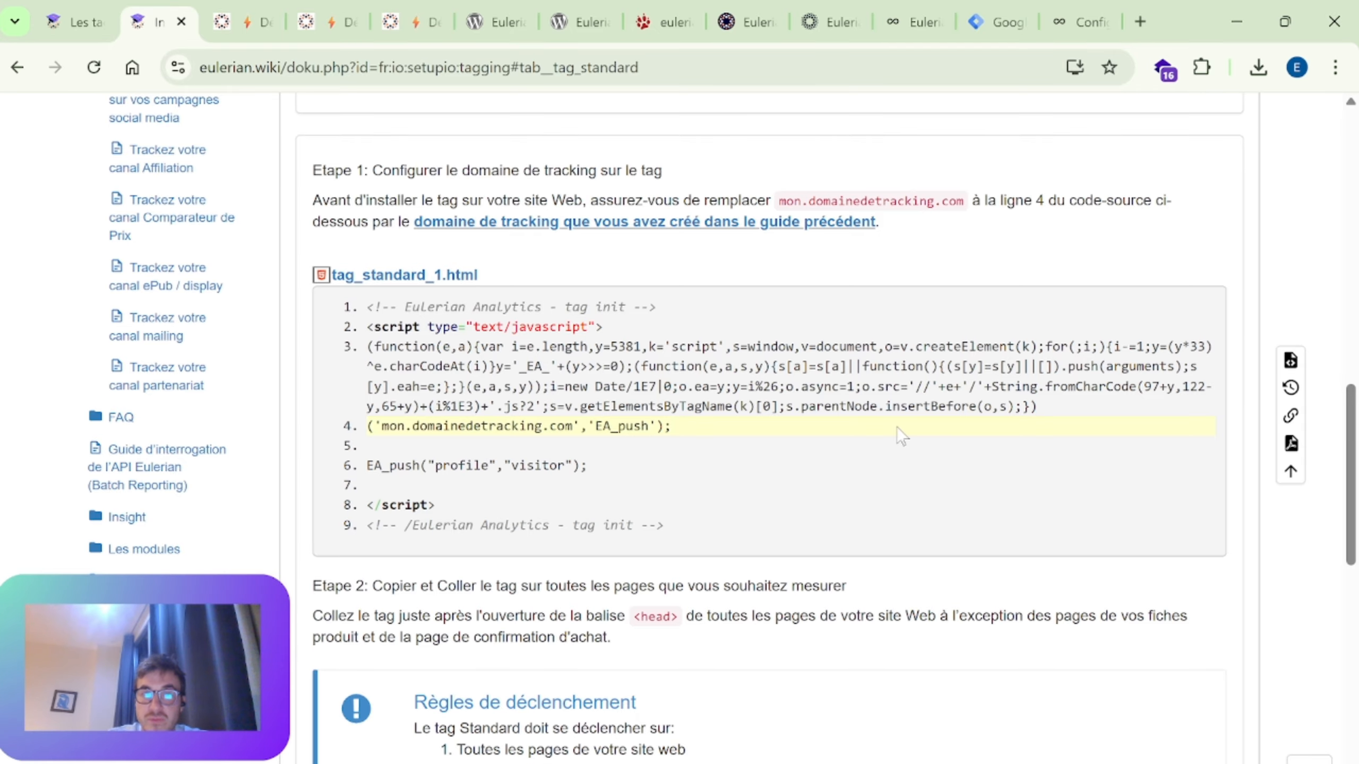
Step: Highlight the tag_standard_1.html code from the EA_push("profile","visitor") line back up to the loader function, and clear the highlight
{"action": "left_click_drag", "start_coordinate": [605, 465], "coordinate": [420, 346]}
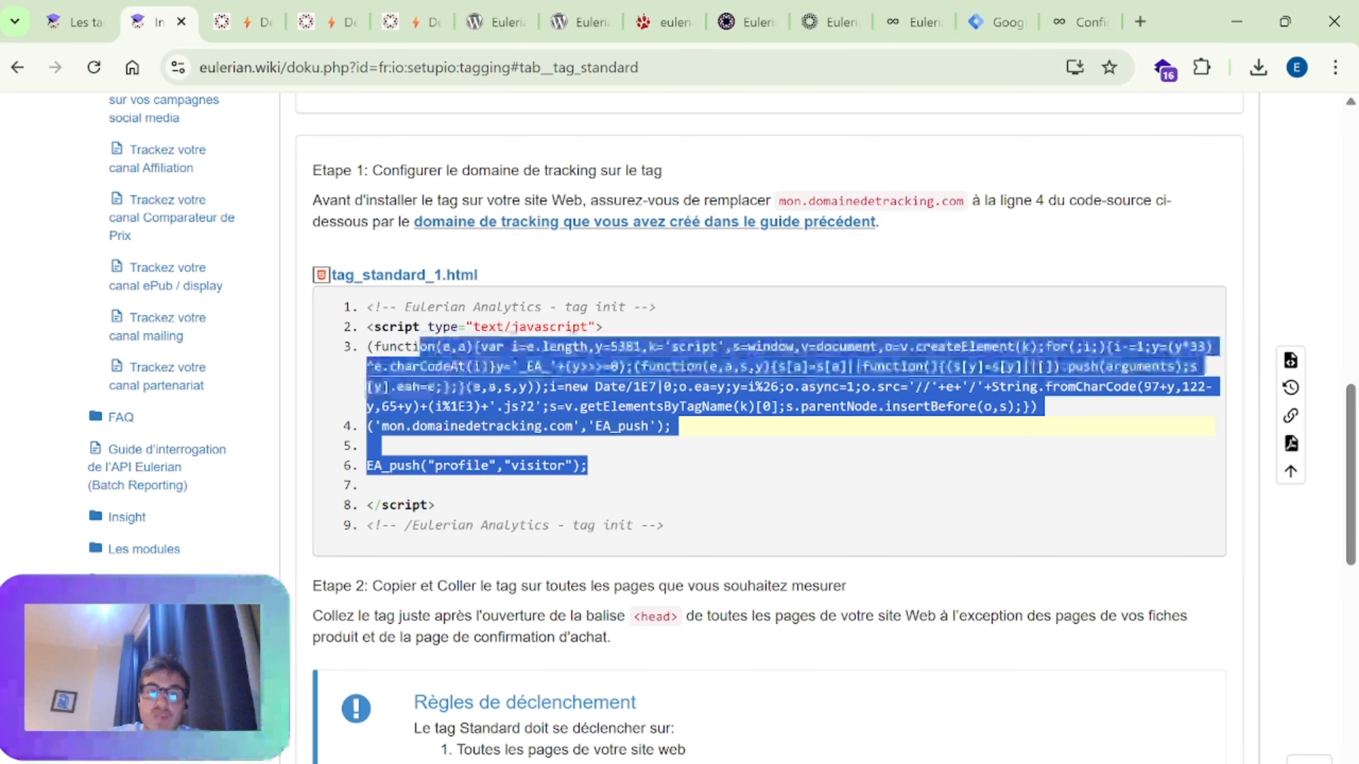
{"action": "left_click", "coordinate": [421, 351]}
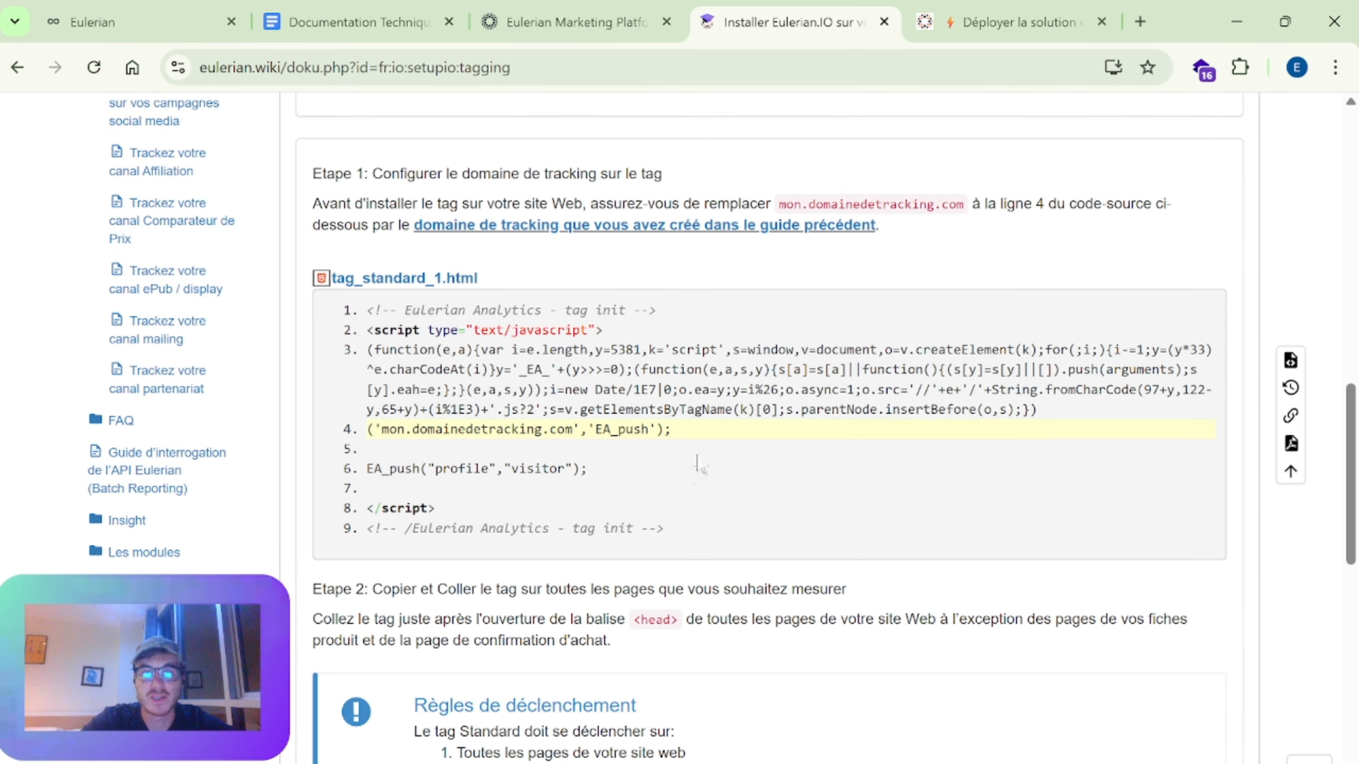
Step: Highlight the 'EA_push' argument on line 4 and the loader code down to mon.domainedetracking.com, and clear the highlight
{"action": "double_click", "coordinate": [664, 429]}
{"action": "left_click_drag", "start_coordinate": [657, 429], "coordinate": [595, 429]}
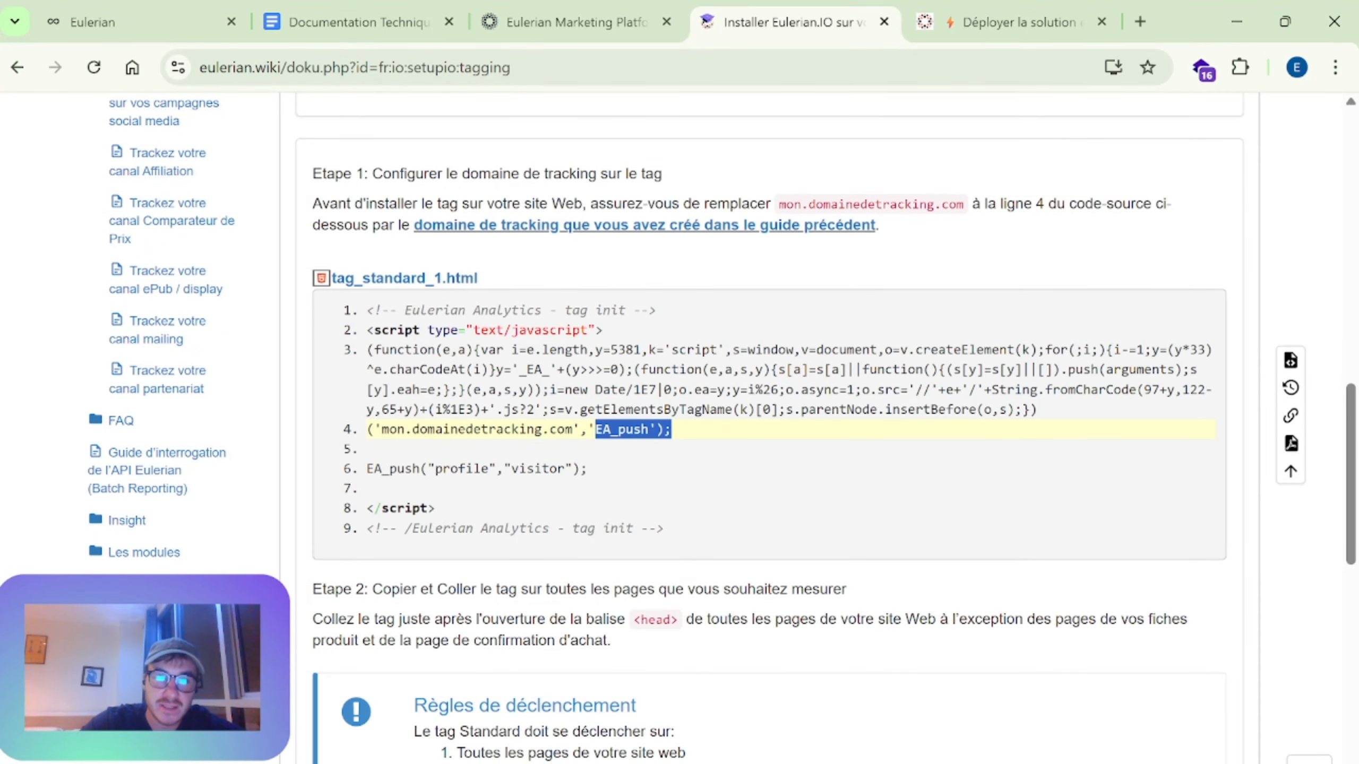
{"action": "left_click", "coordinate": [664, 430]}
{"action": "left_click_drag", "start_coordinate": [664, 430], "coordinate": [573, 430]}
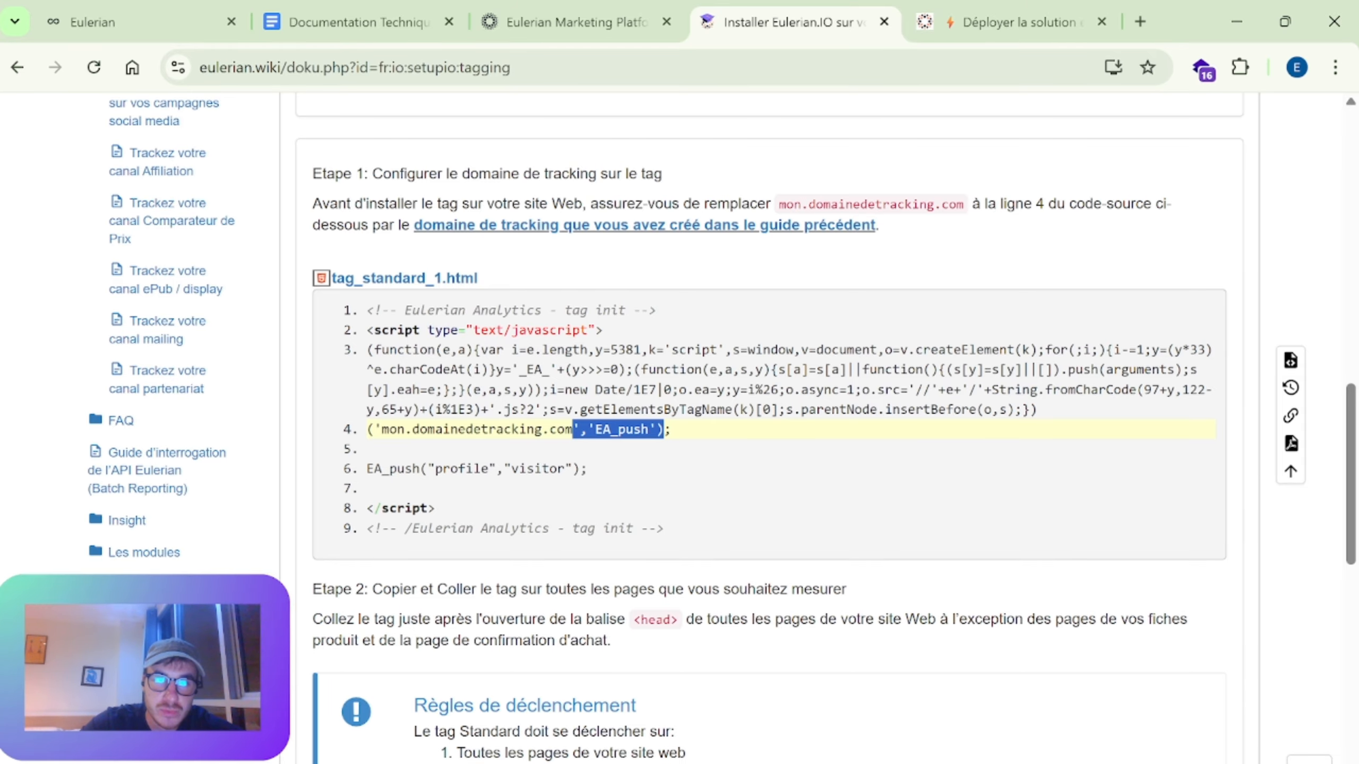
{"action": "left_click_drag", "start_coordinate": [443, 351], "coordinate": [495, 430]}
{"action": "left_click", "coordinate": [544, 460]}
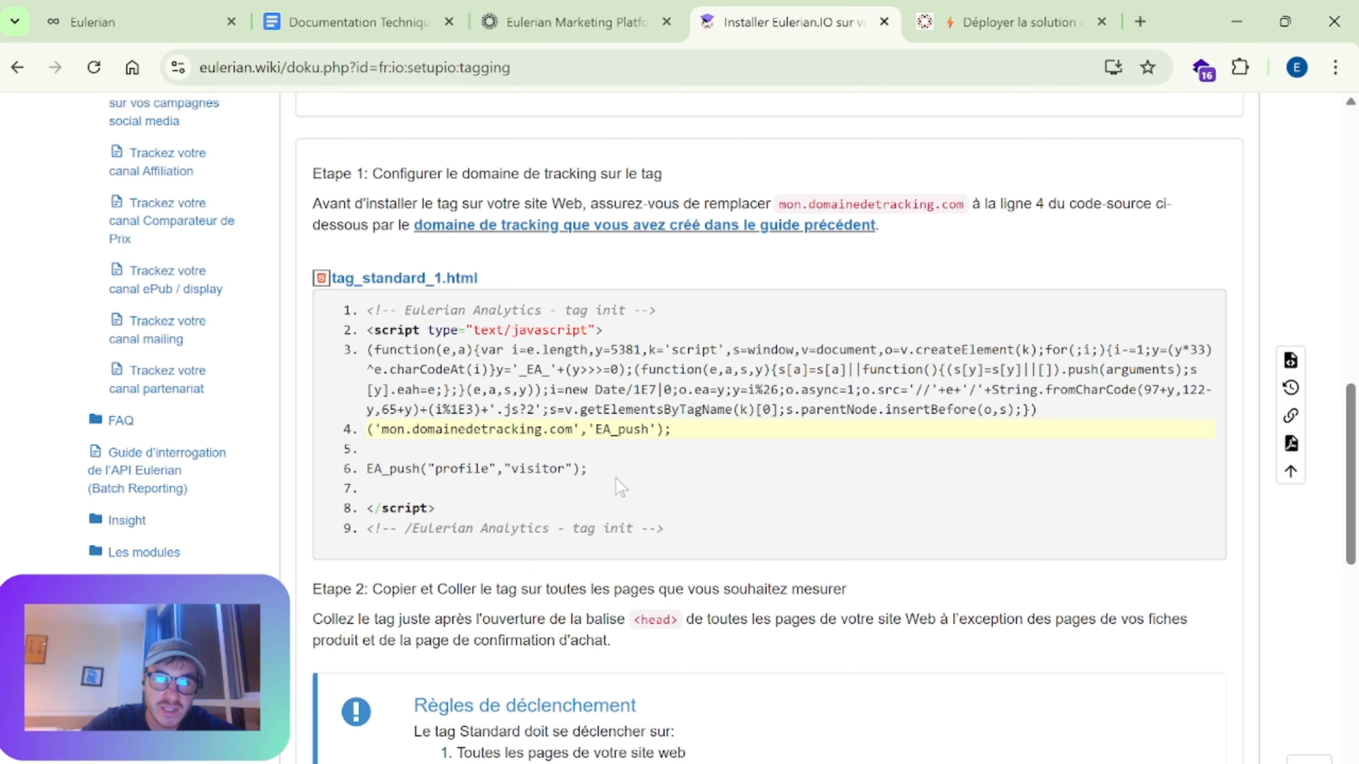
Step: Highlight only the word EA_push on line 4 of the standard tag snippet, and clear the highlight
{"action": "scroll", "coordinate": [615, 479], "scroll_direction": "up", "scroll_amount": 2}
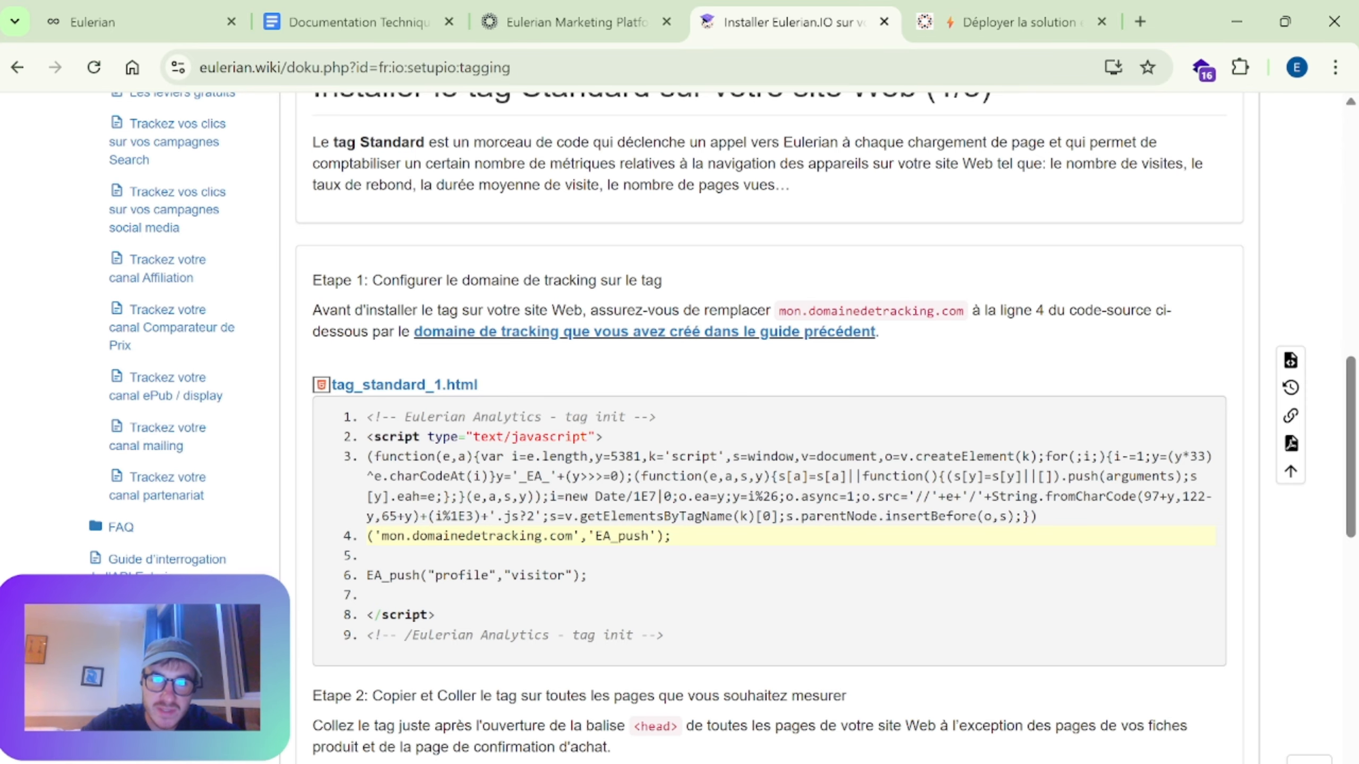
{"action": "double_click", "coordinate": [621, 535]}
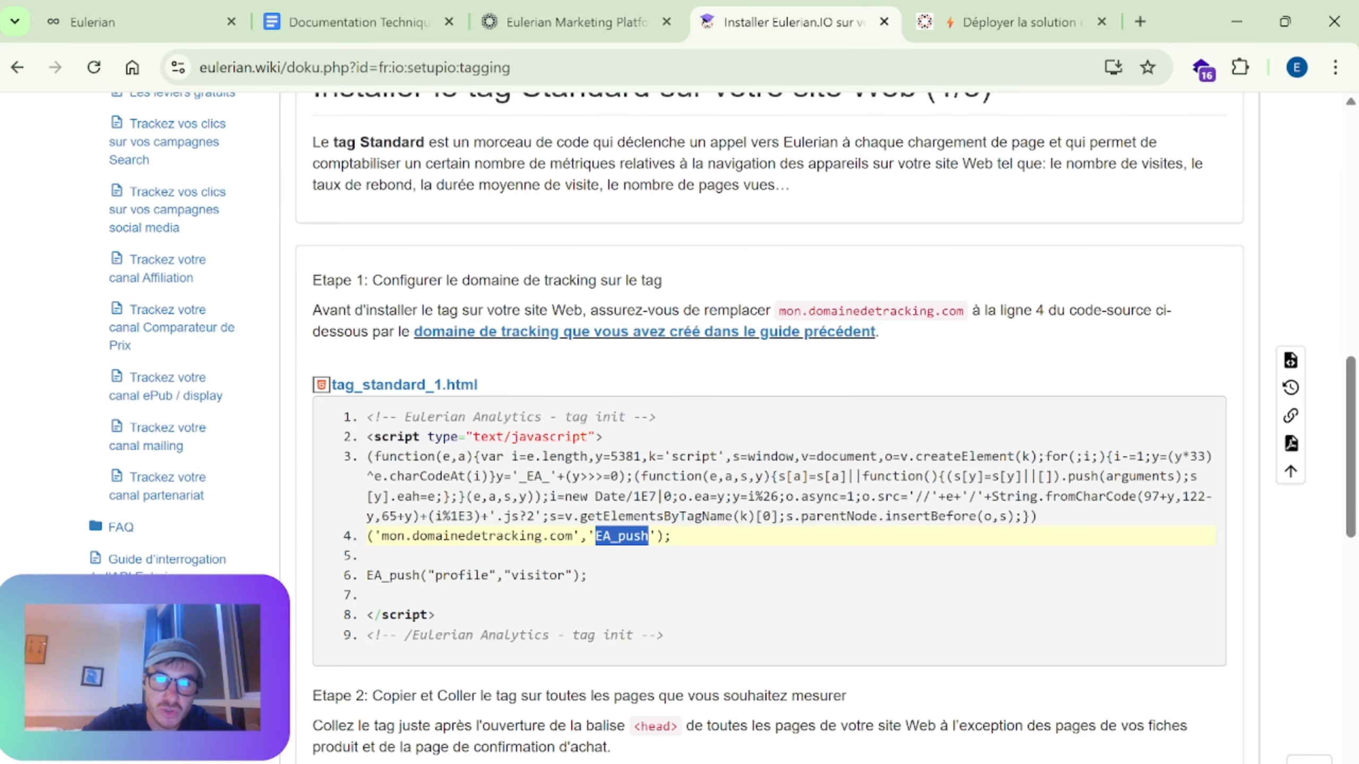
{"action": "left_click", "coordinate": [622, 536]}
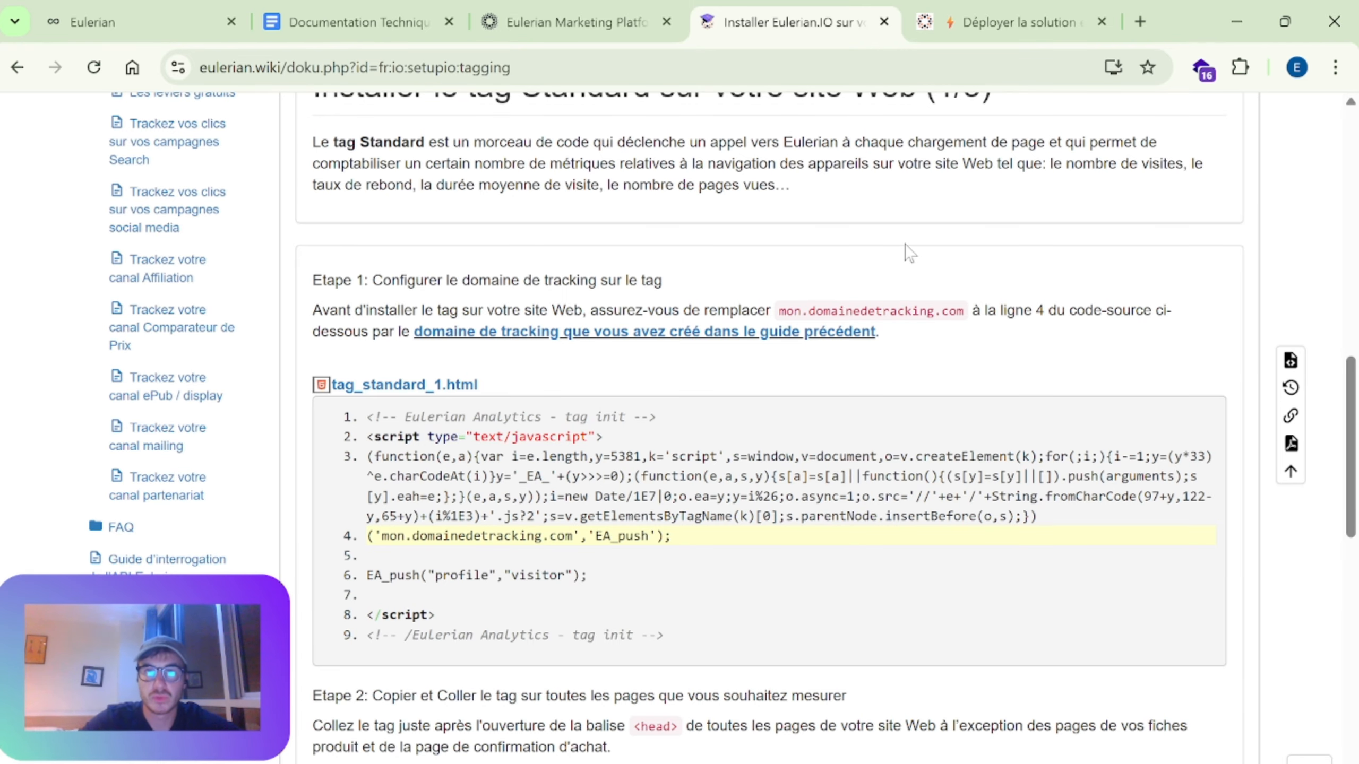
Step: Show the client-side and server-side platform table on the "Déployer la solution en quelques minutes" page
{"action": "left_click", "coordinate": [941, 26]}
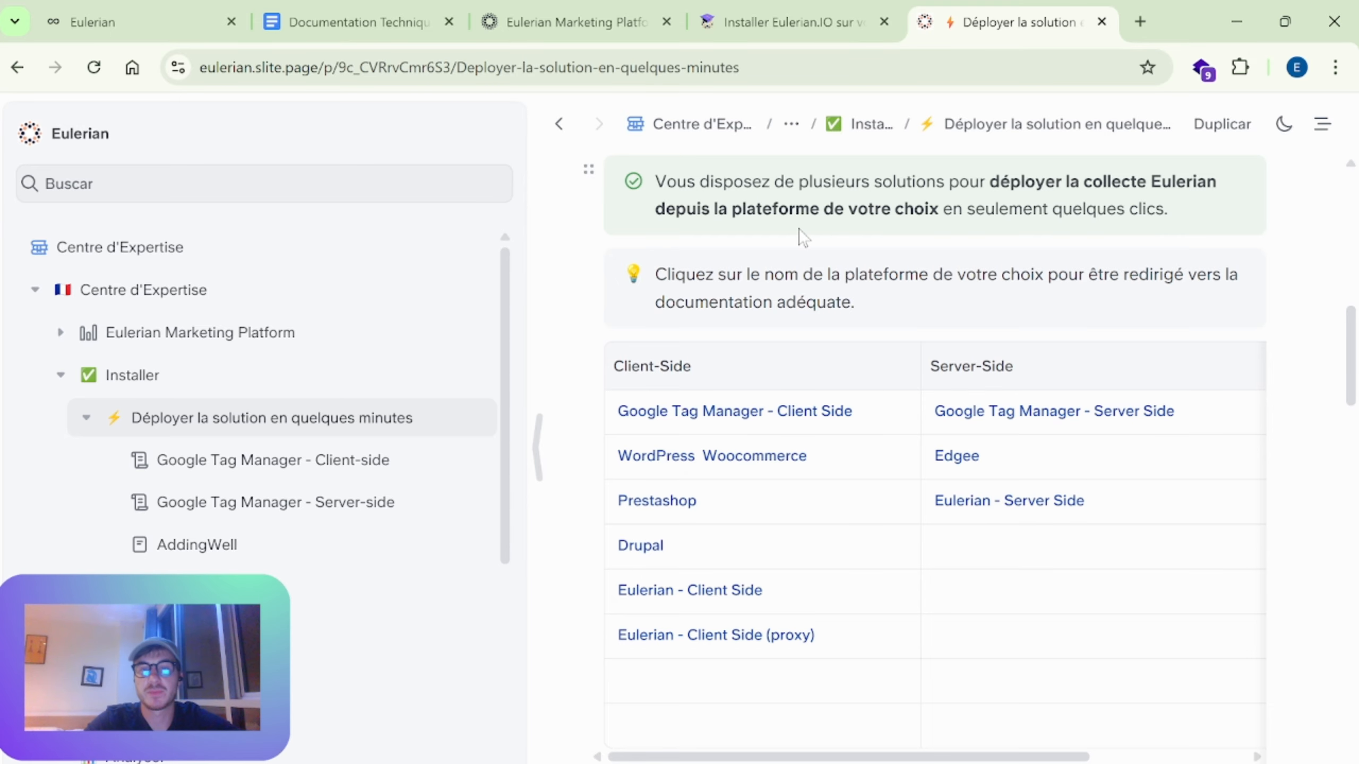
{"action": "scroll", "coordinate": [823, 235], "scroll_direction": "down", "scroll_amount": 2}
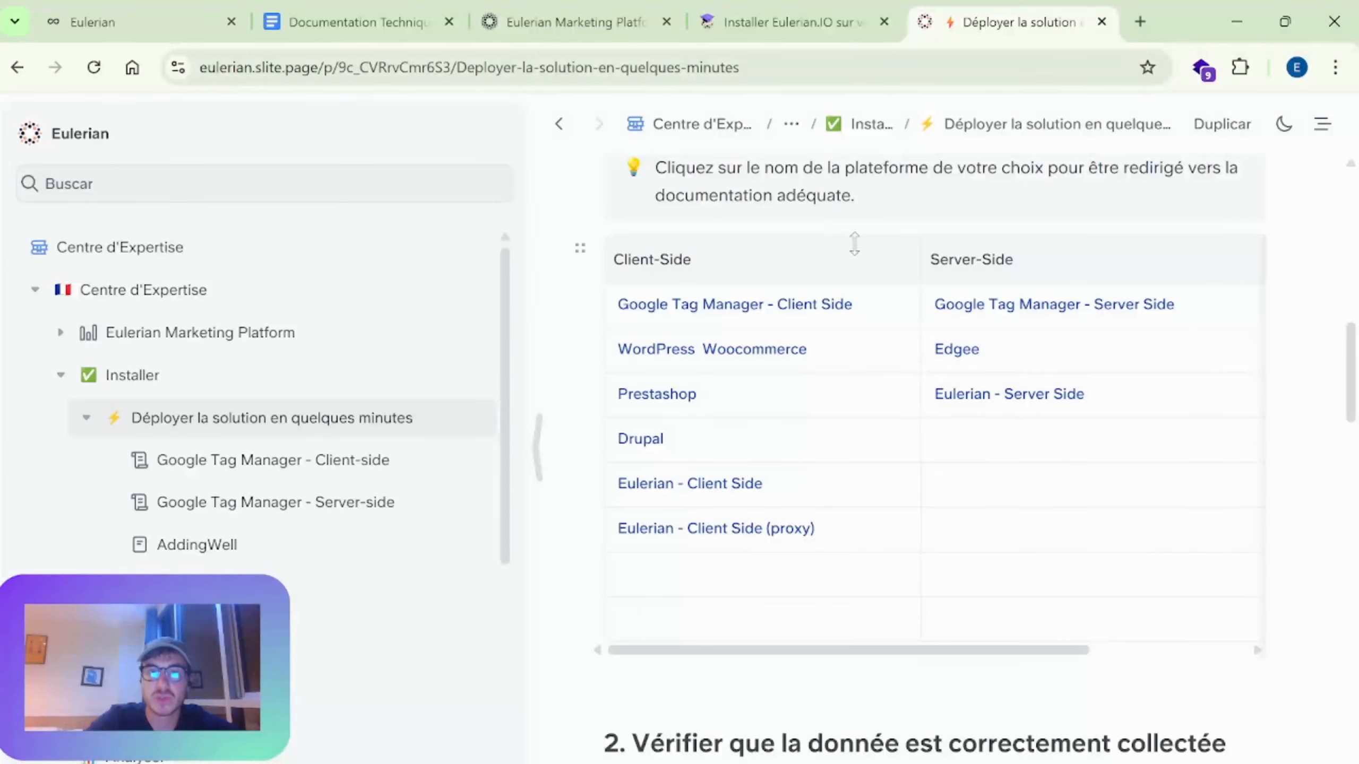